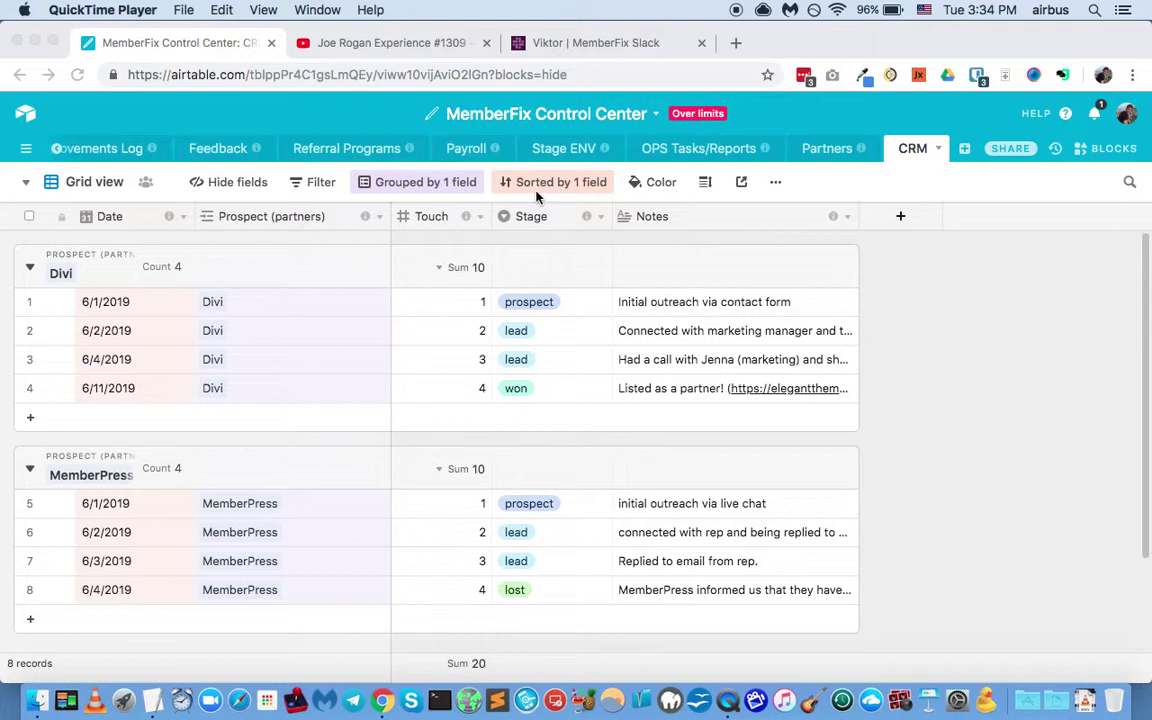
Step: Return to the Airtable CRM base and glance at its list of views
click(829, 196)
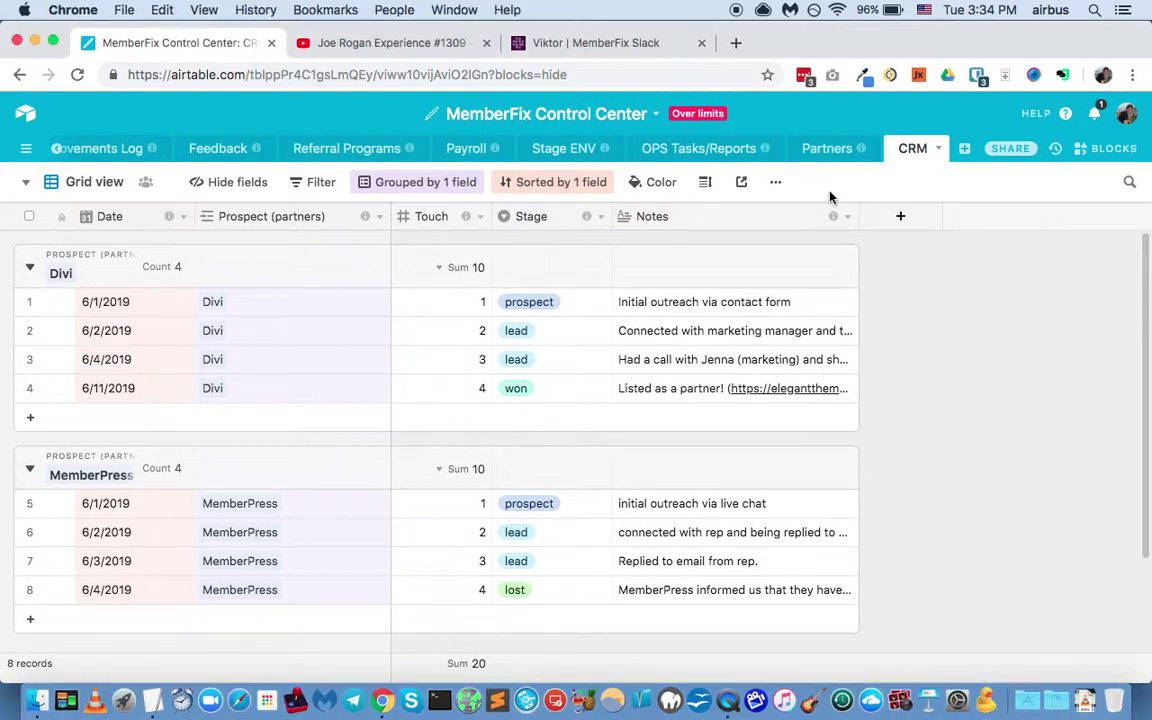
click(94, 181)
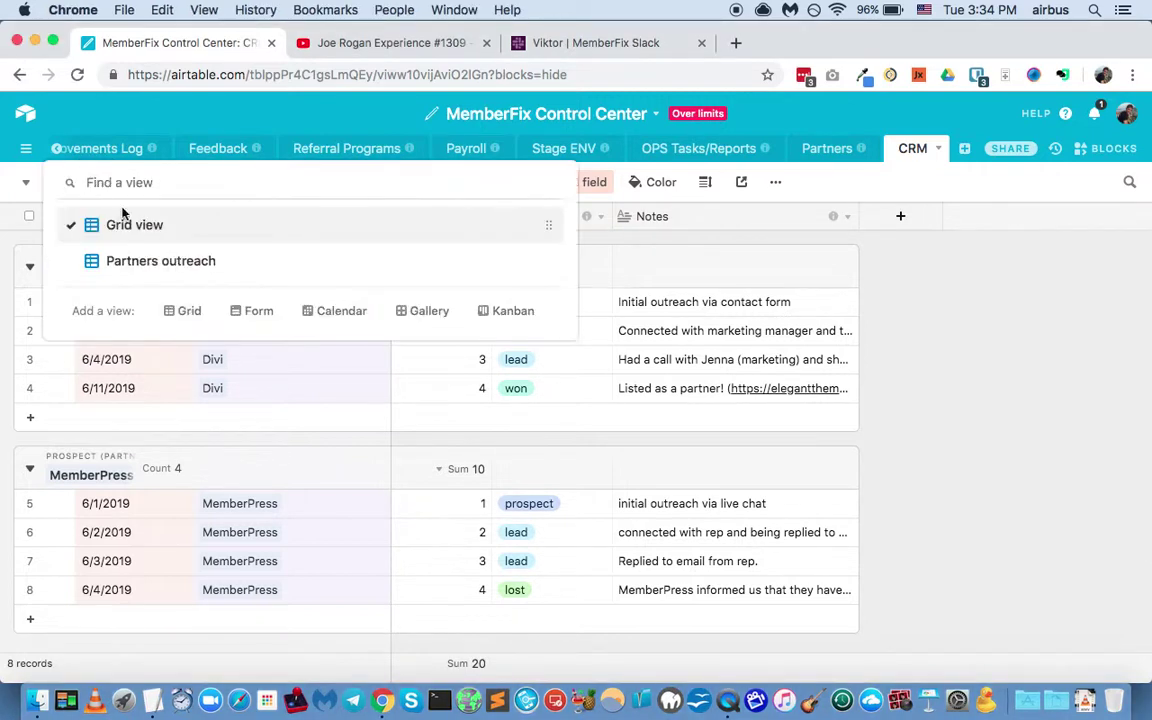
click(821, 184)
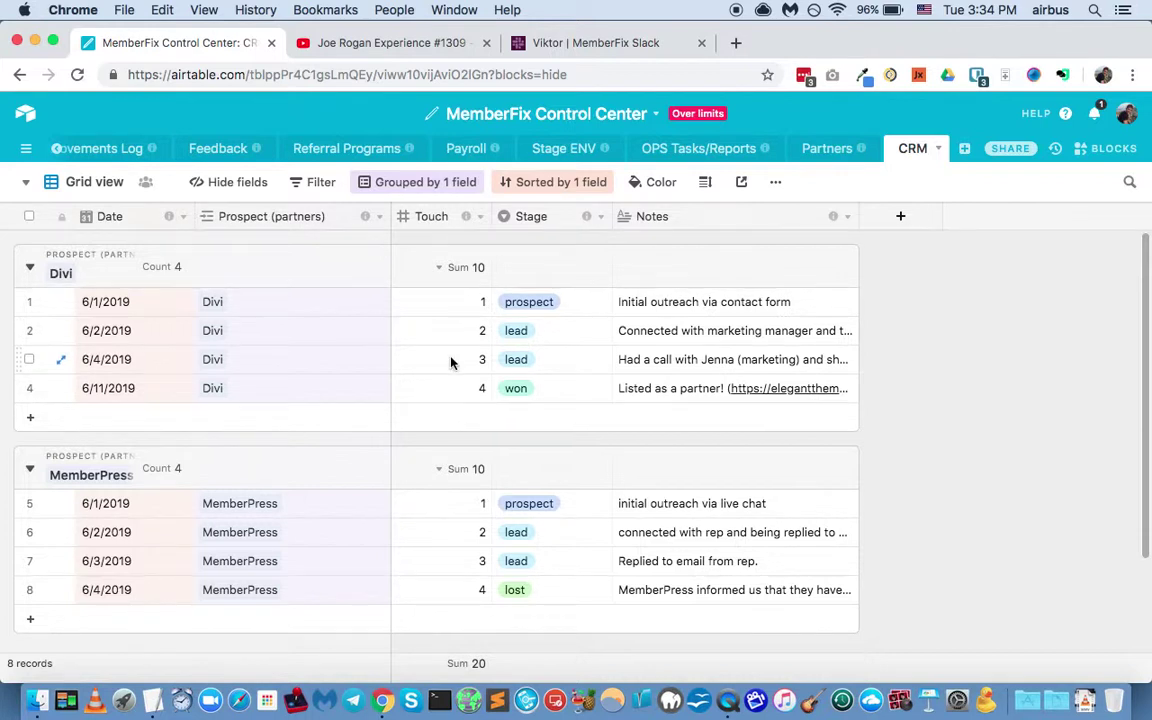
Step: Read the full touch notes for Divi's four touches and MemberPress's first touch
click(672, 340)
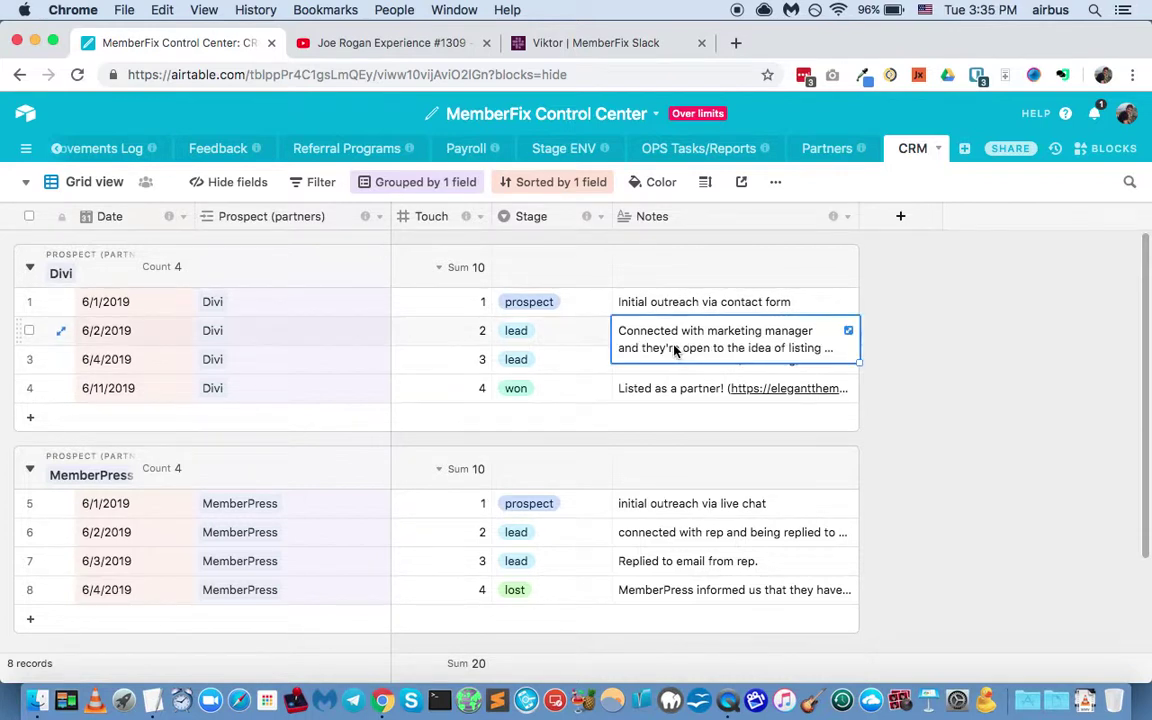
click(631, 311)
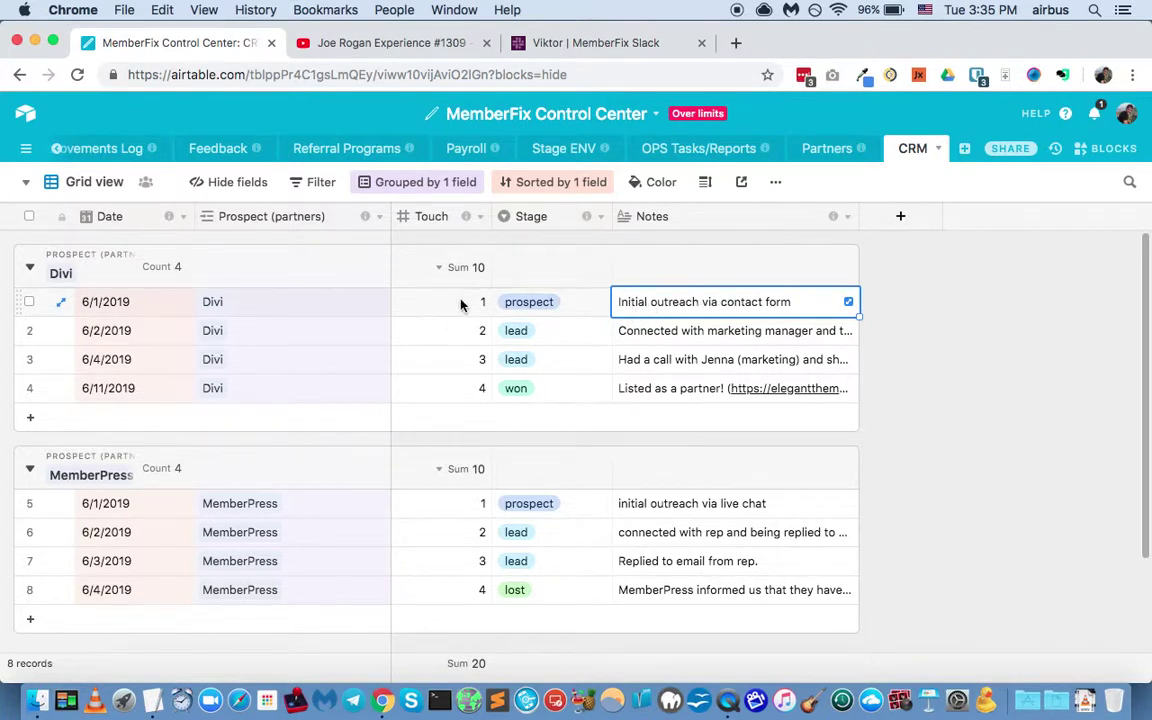
click(628, 330)
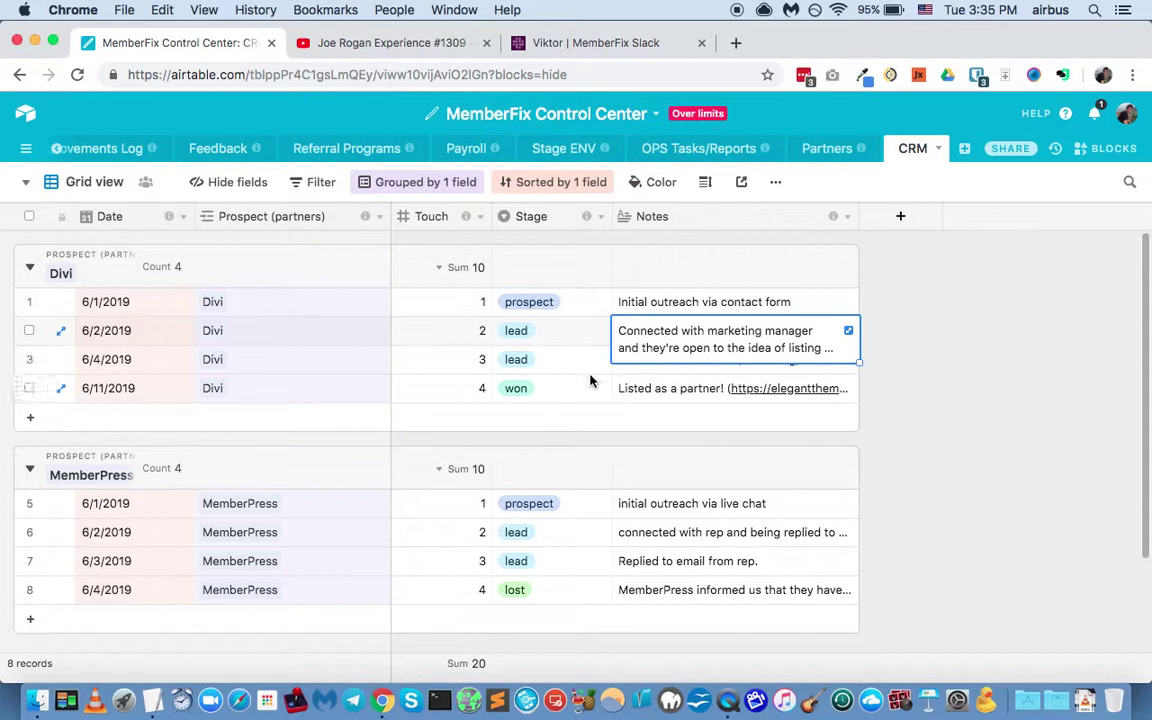
click(663, 386)
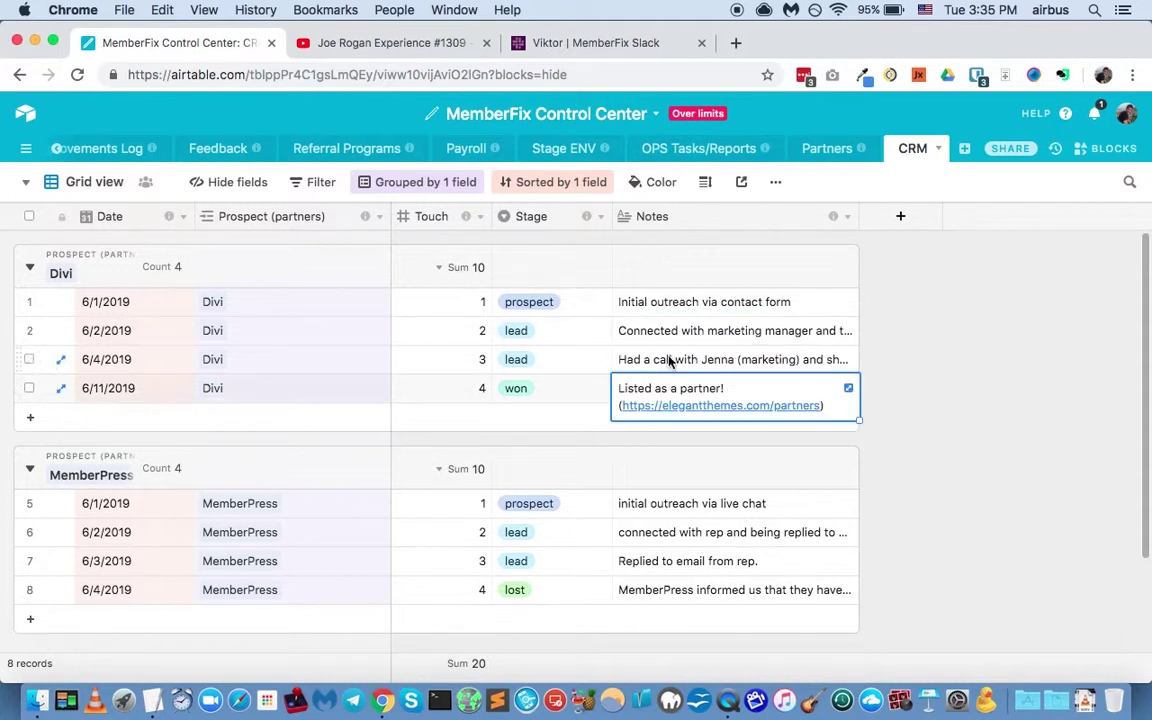
click(670, 362)
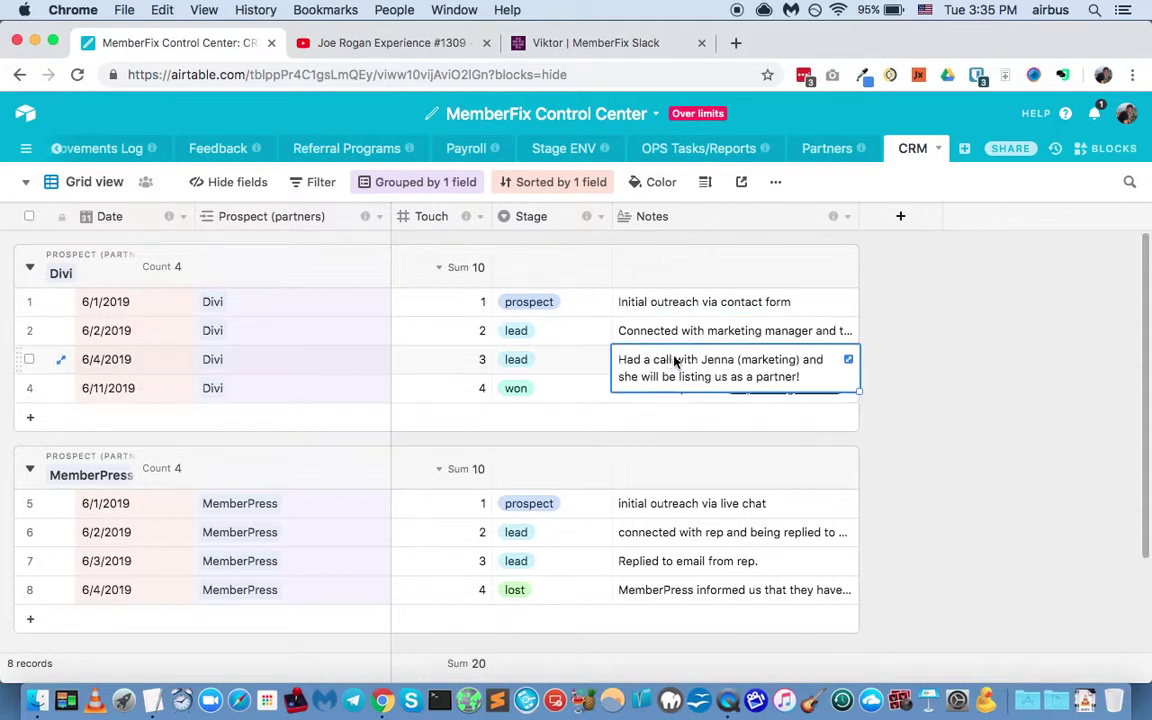
click(640, 400)
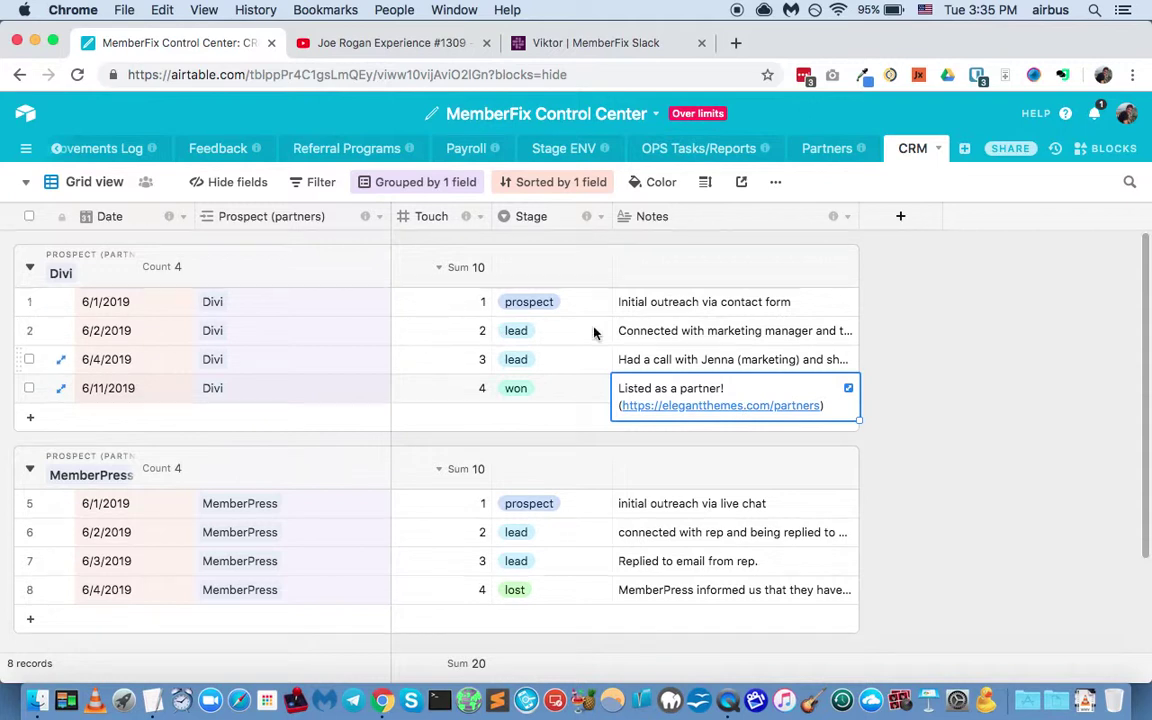
key(Up)
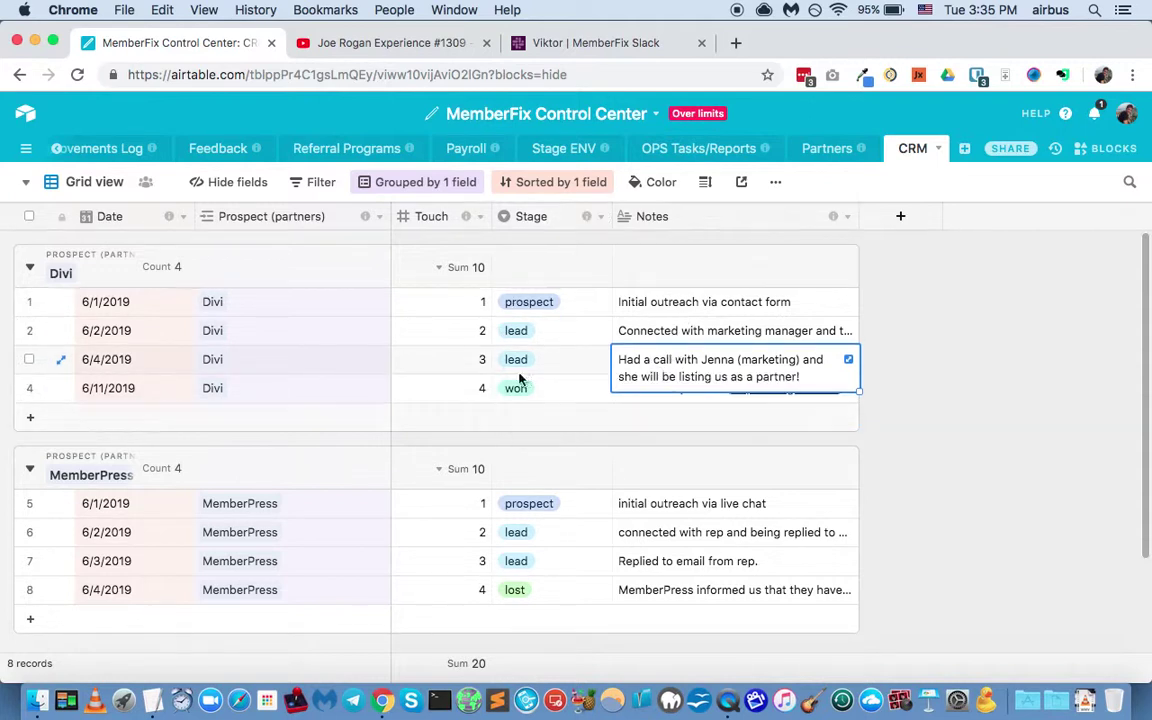
click(671, 501)
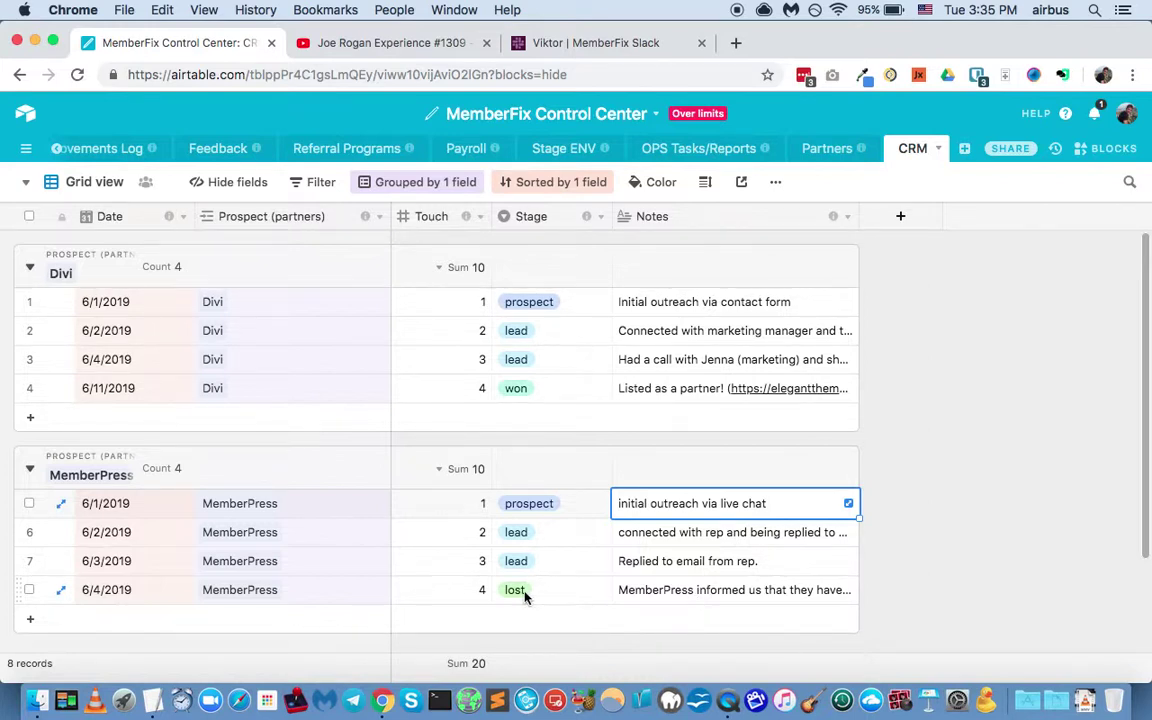
Step: Inspect the Stage options on Divi's first touch without changing them
click(578, 302)
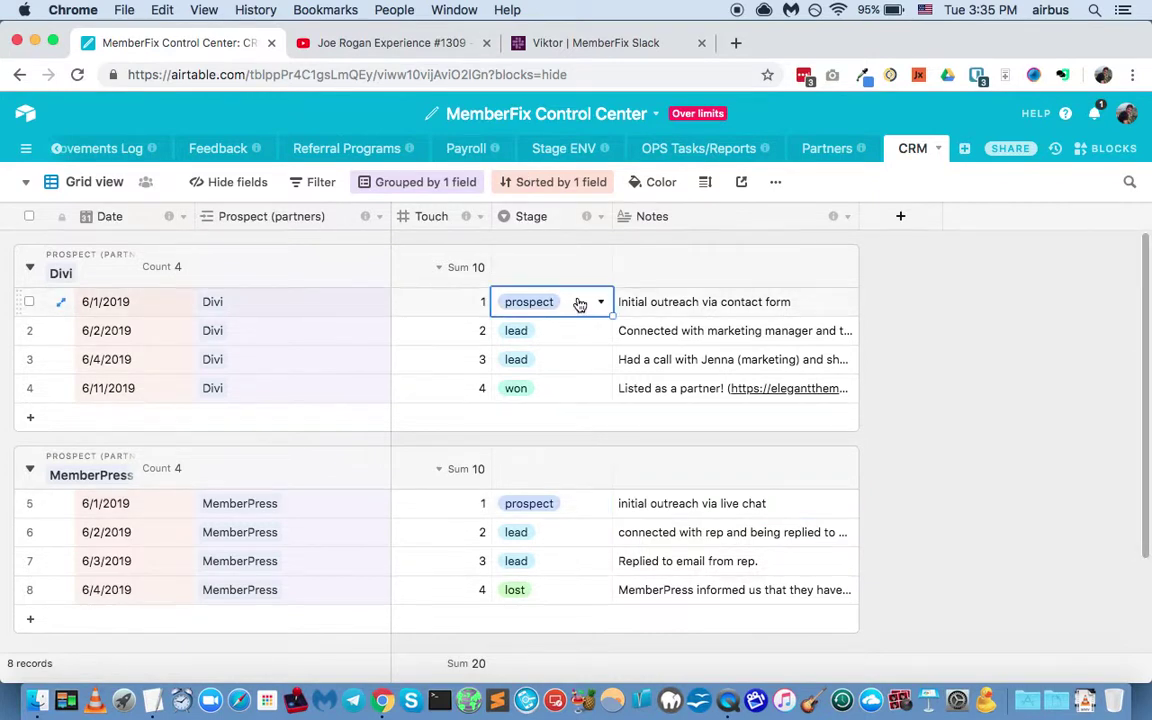
click(580, 302)
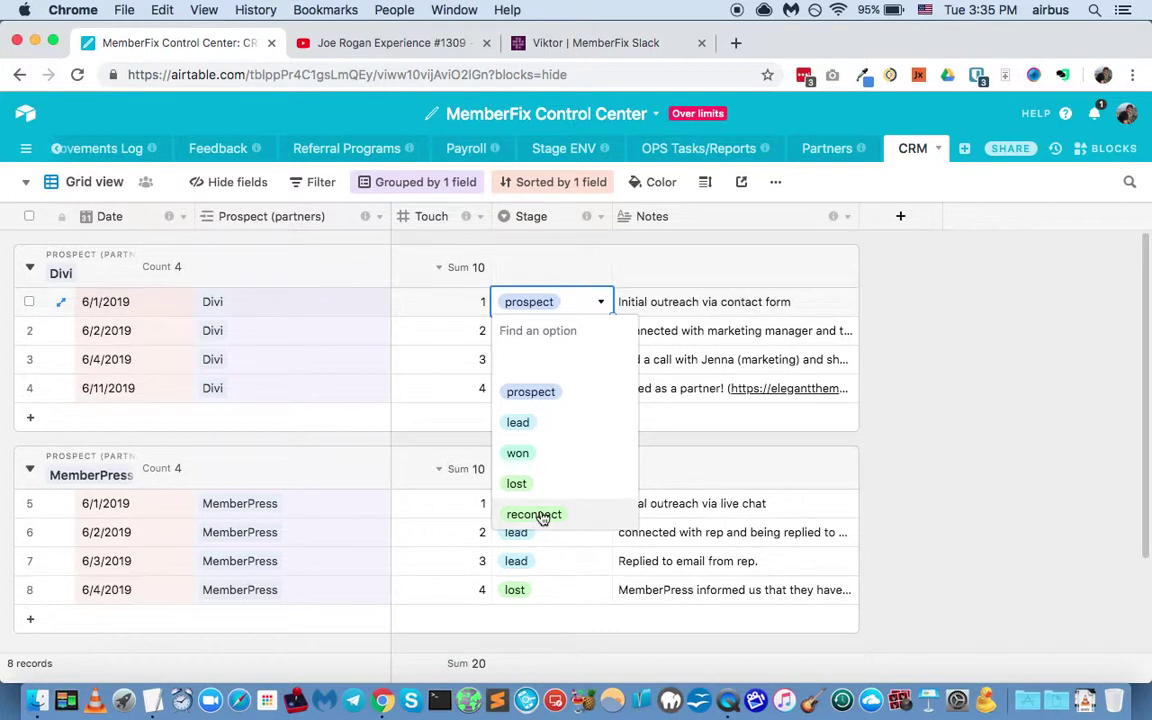
click(918, 228)
Step: Add a Date-type field named Reconnect Date after Notes
click(918, 228)
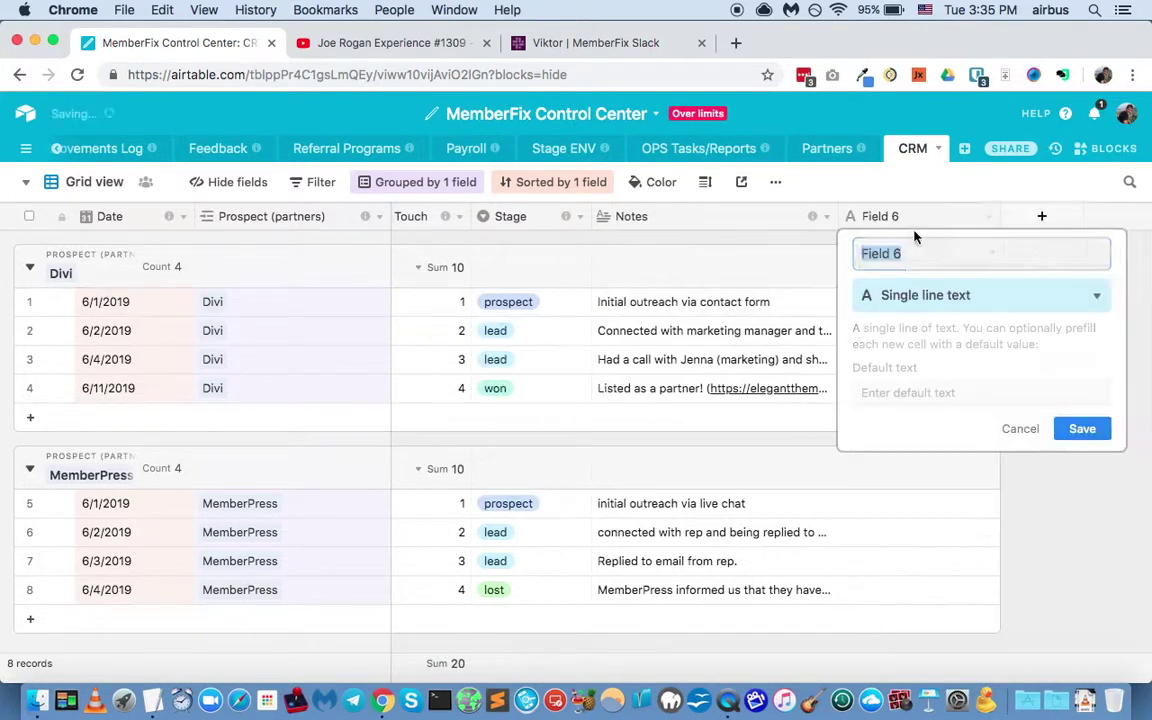
click(913, 297)
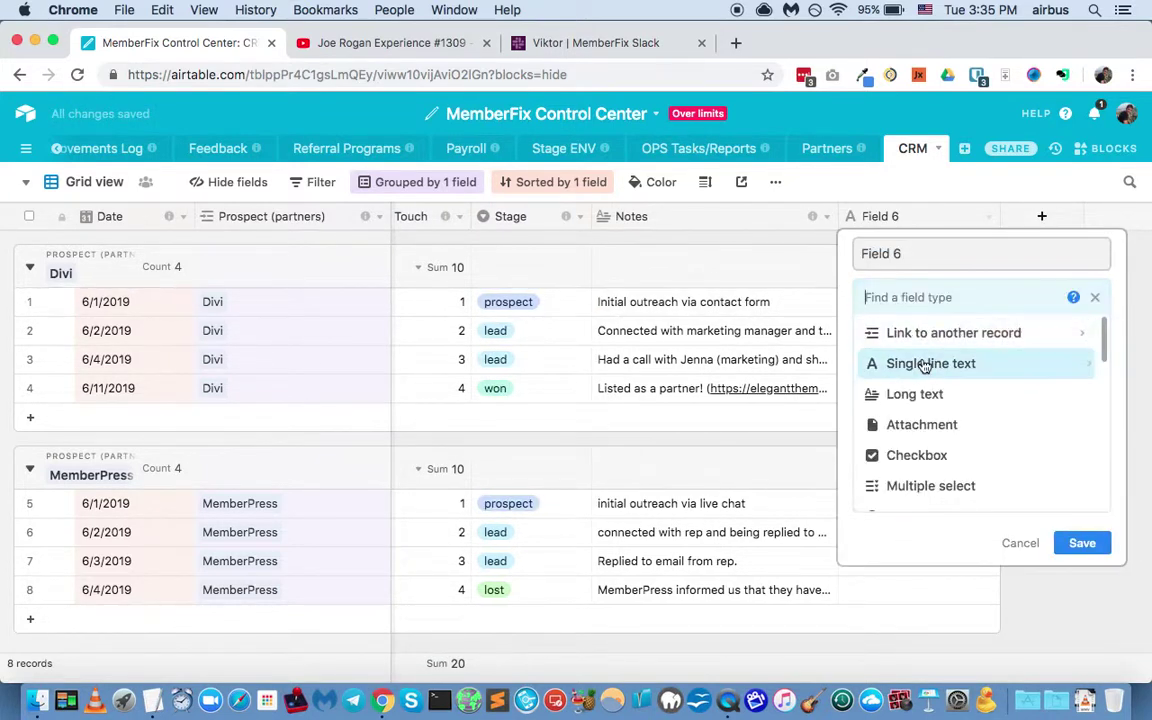
scroll(925, 455, down, 5)
click(933, 433)
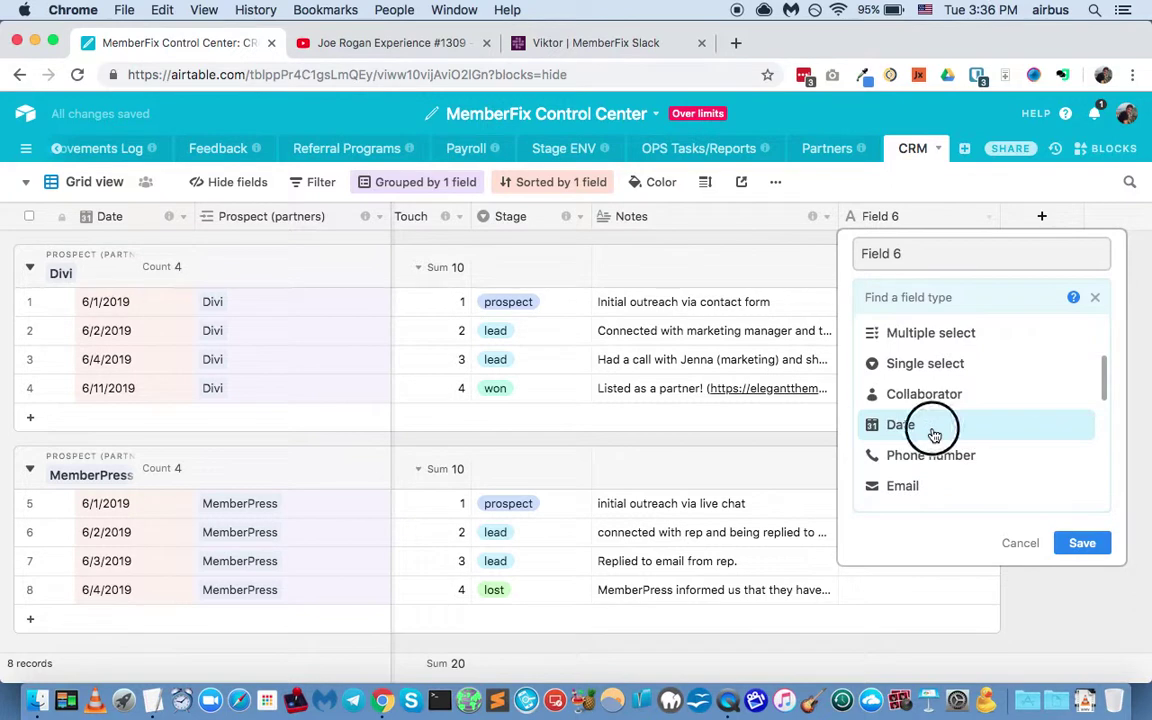
triple_click(941, 258)
text(R)
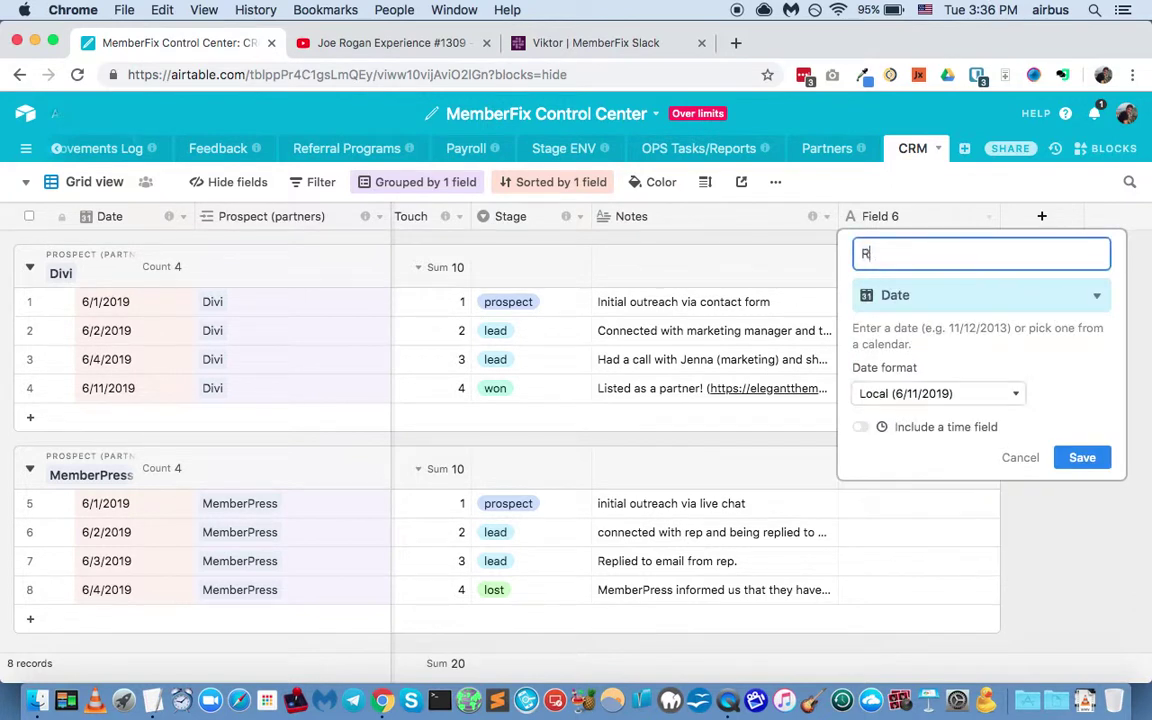
text(econnect Date)
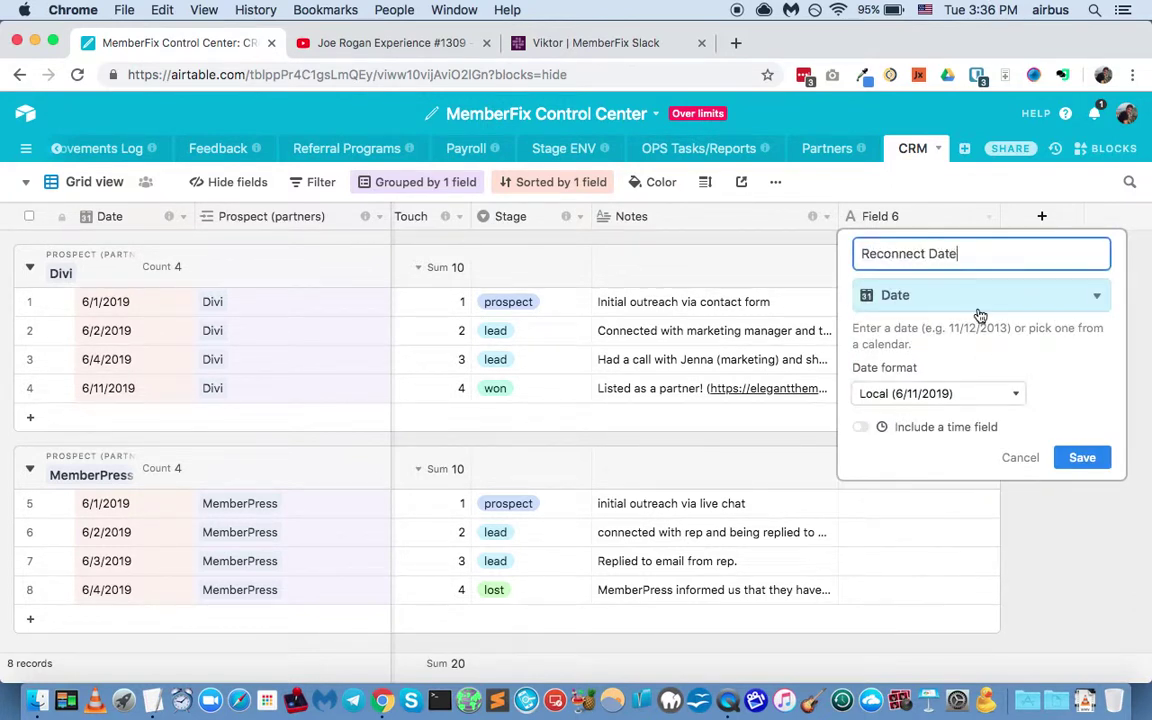
click(1083, 457)
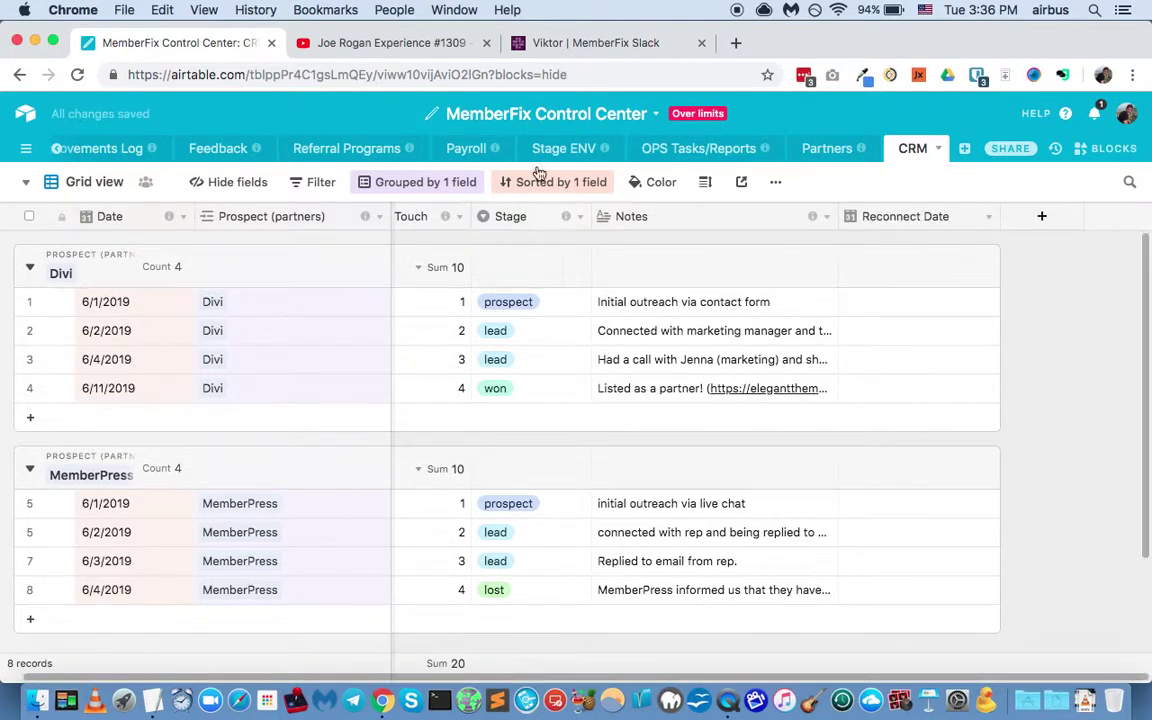
mouse_move(567, 218)
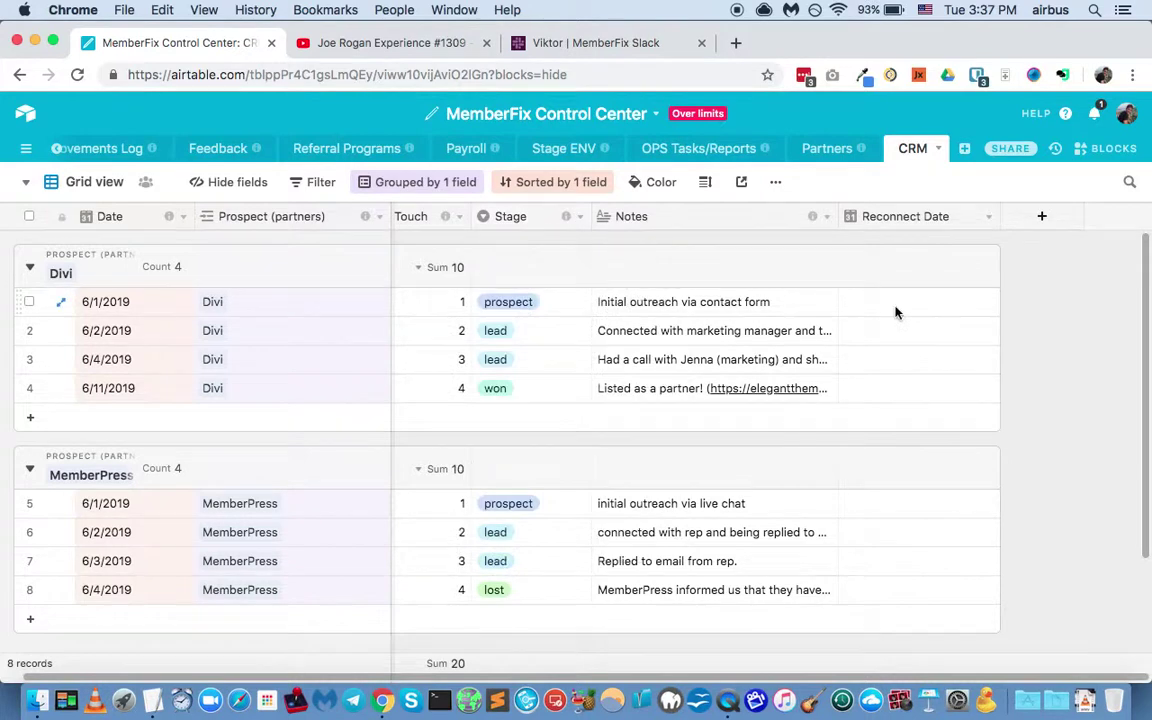
click(896, 312)
Step: Change MemberPress's fourth touch Stage from lost to reconnect
click(896, 312)
click(1080, 290)
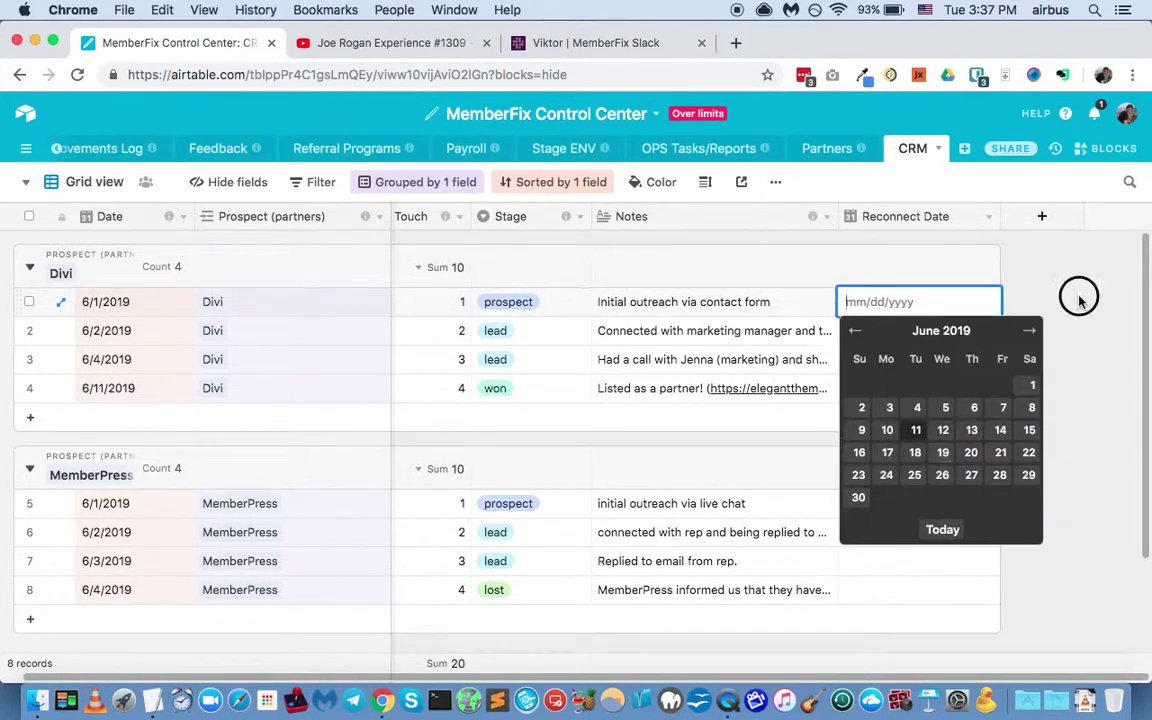
click(545, 589)
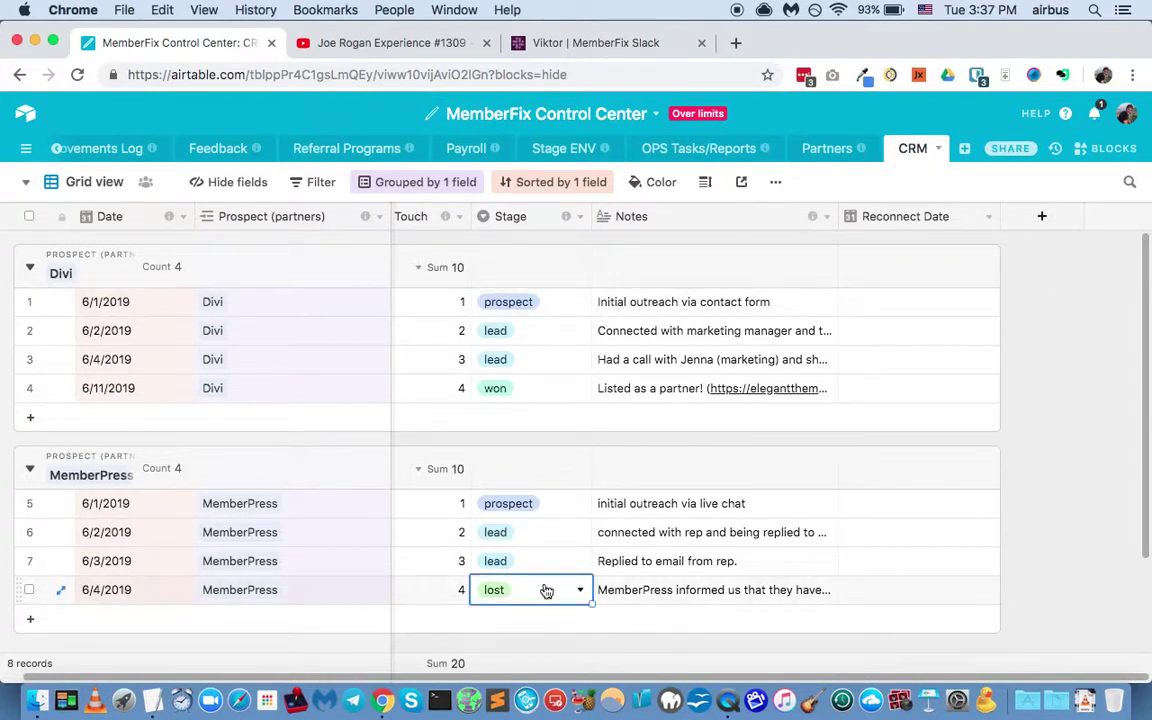
click(538, 586)
click(530, 561)
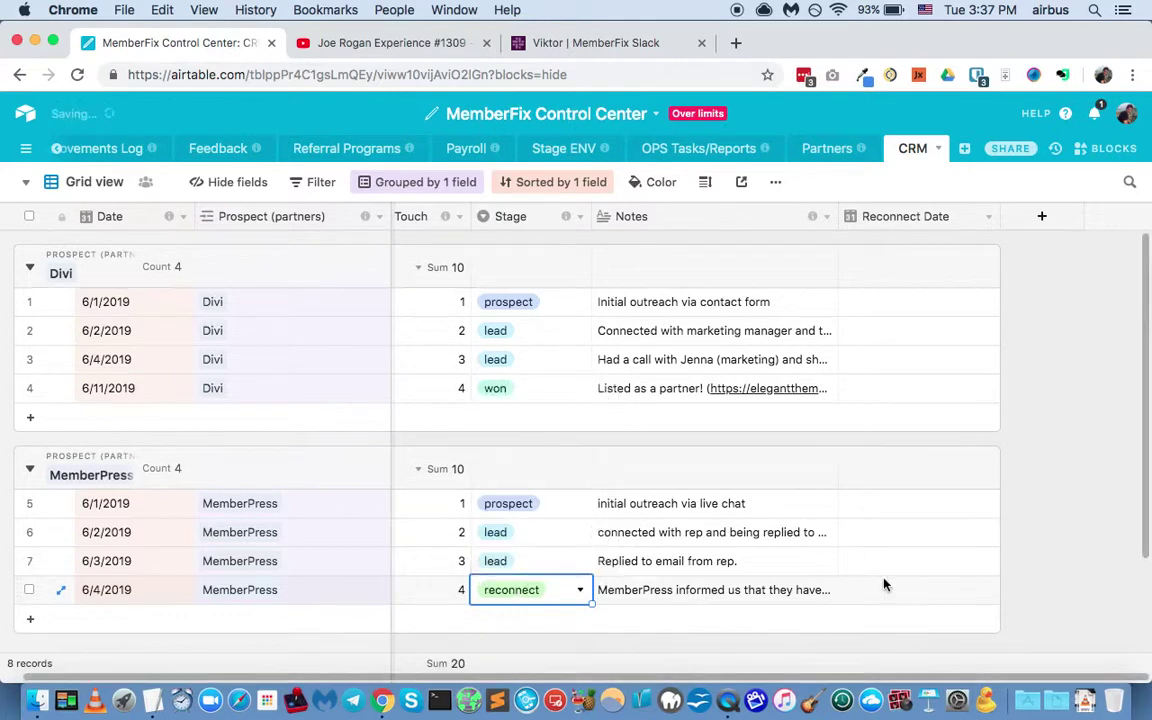
Step: Give that record a Reconnect Date of June 25, 2019
click(905, 586)
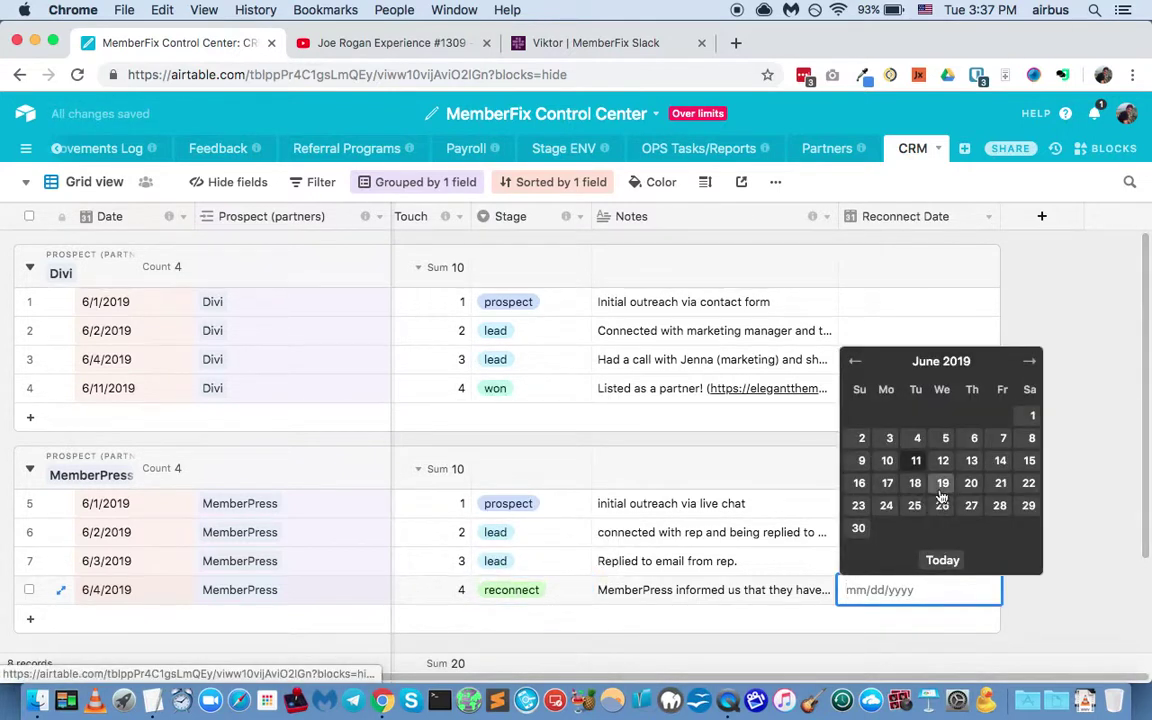
click(915, 505)
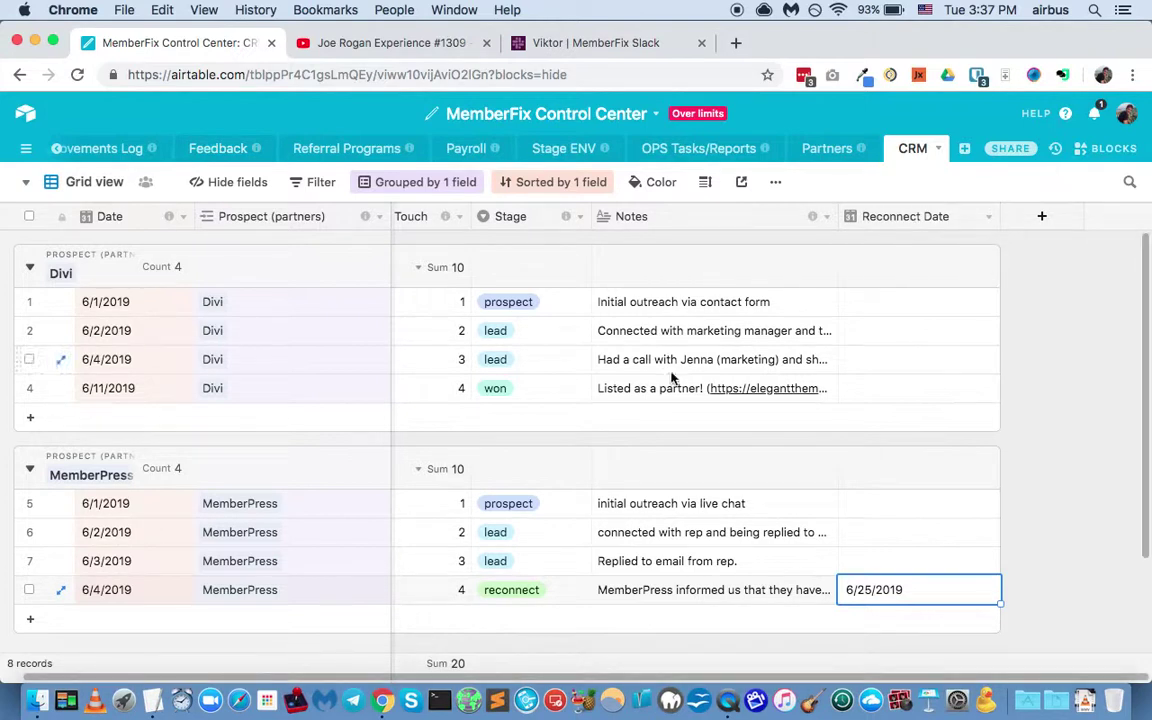
scroll(672, 378, left, 1)
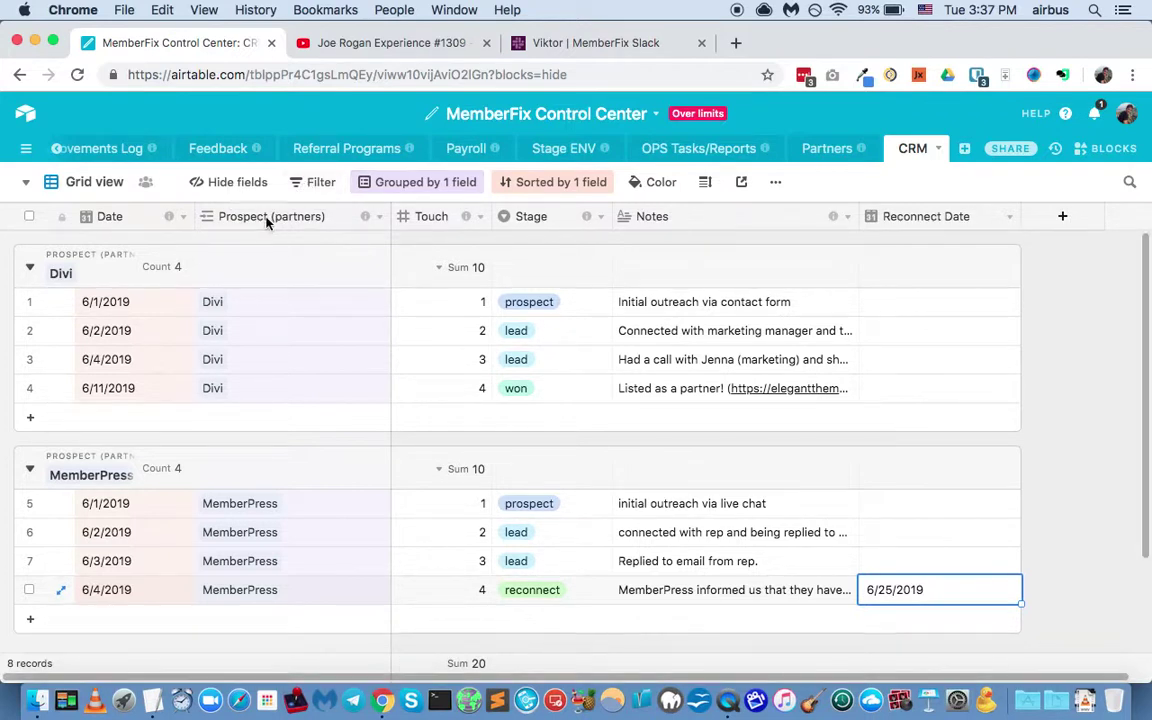
Step: Duplicate the current grid view as a new view named Partners view
click(114, 186)
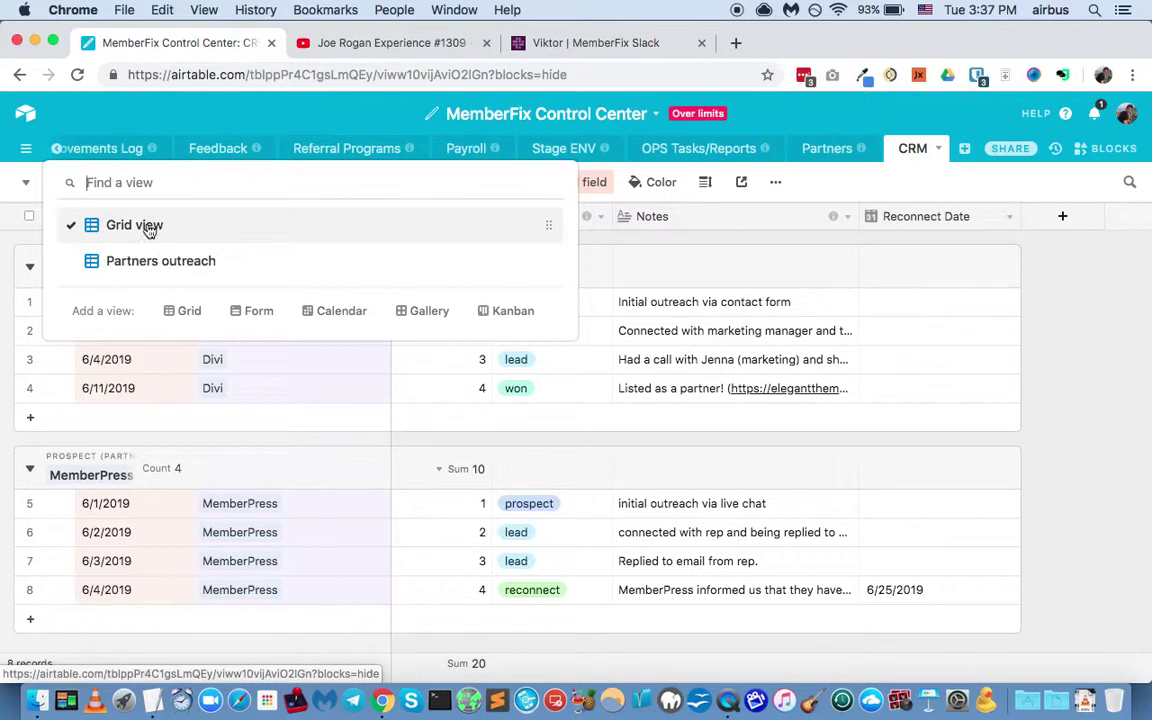
click(823, 181)
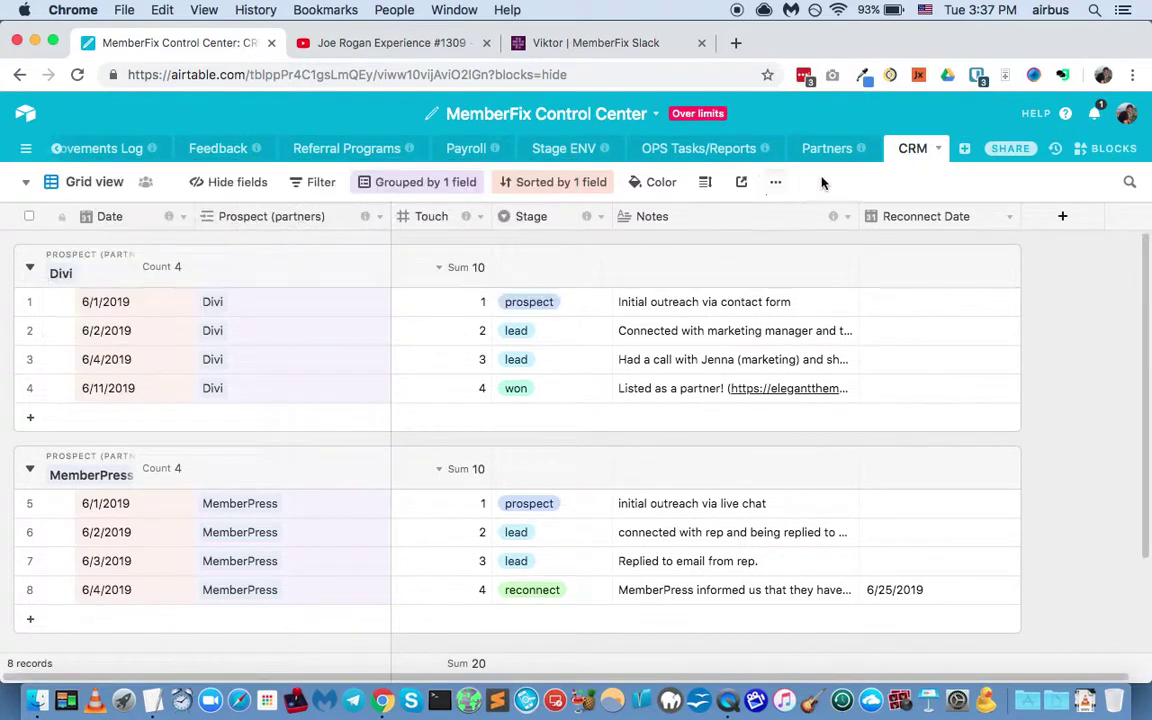
click(775, 182)
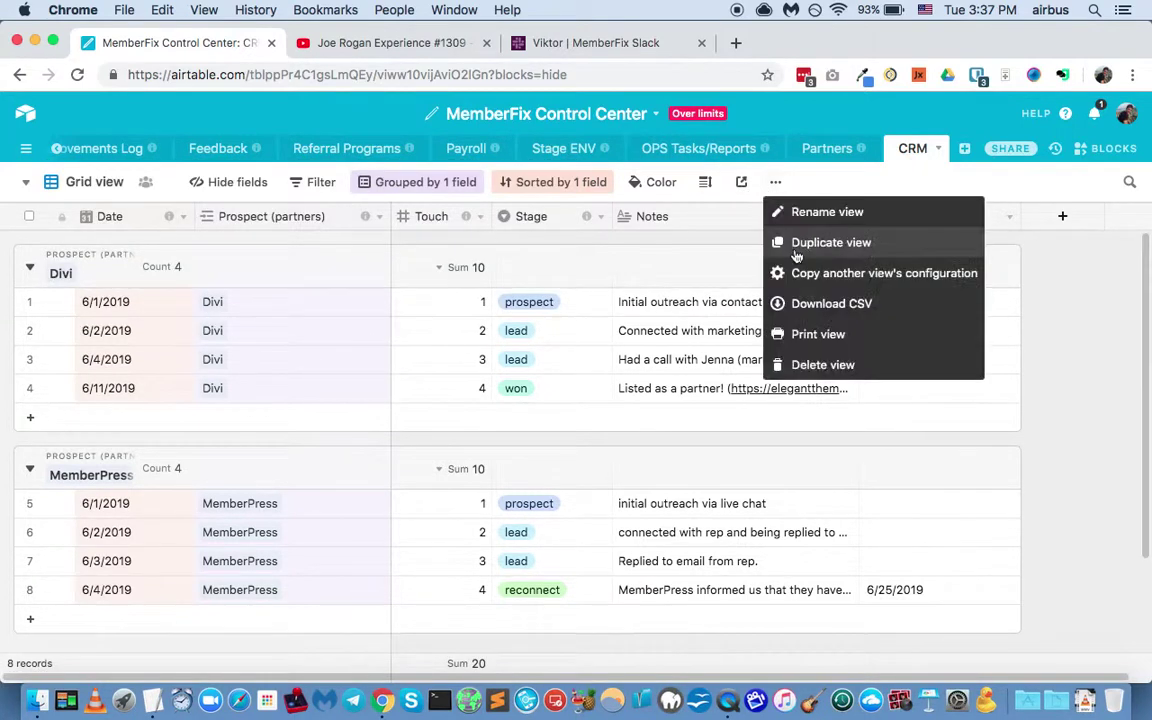
click(828, 243)
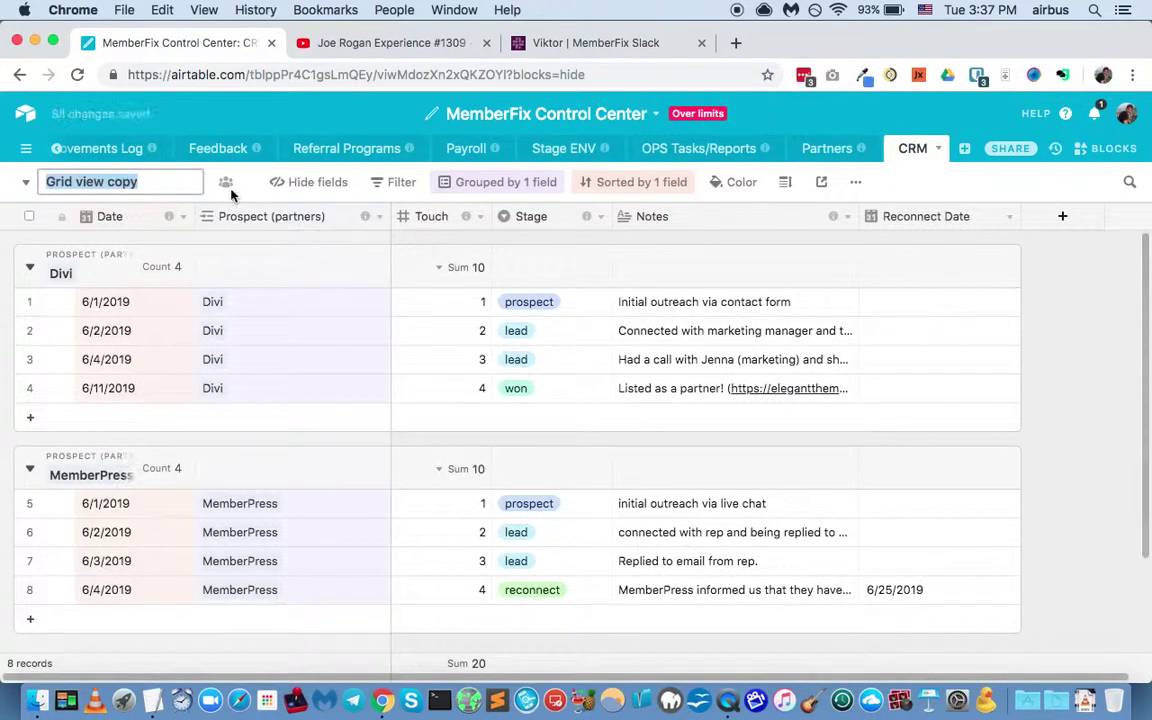
text(Partners view)
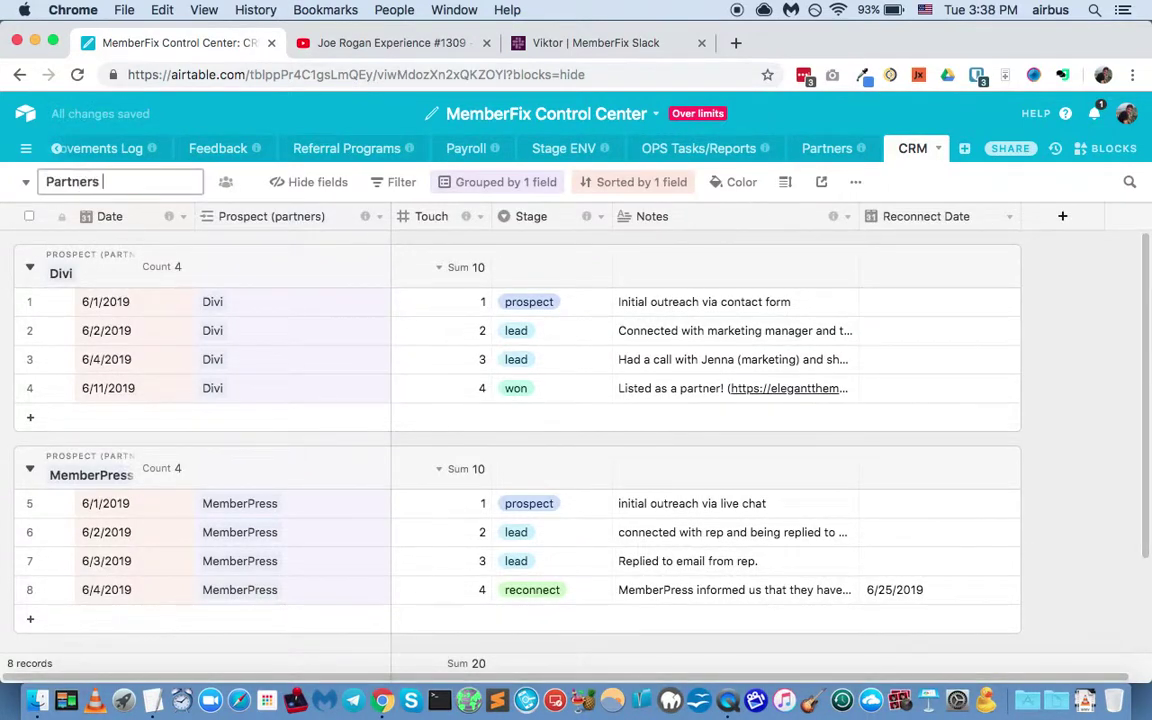
key(Return)
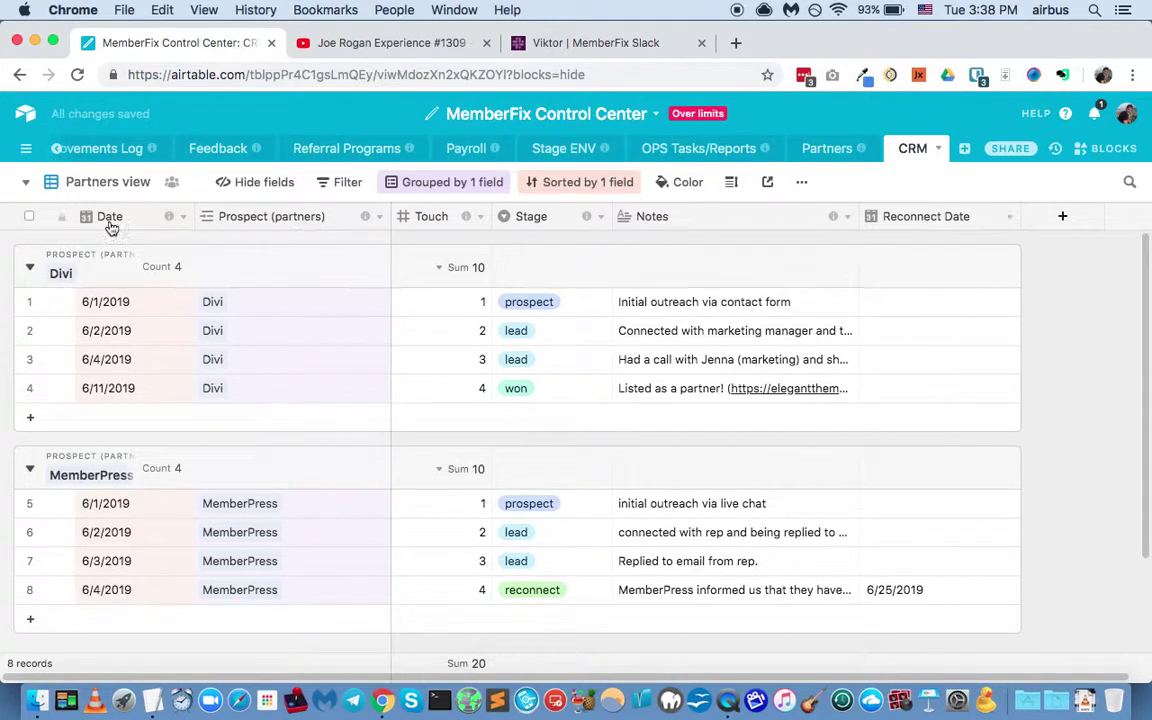
Step: Rename the original Grid view to 'Grid view (raw - no filters)'
click(107, 182)
click(125, 227)
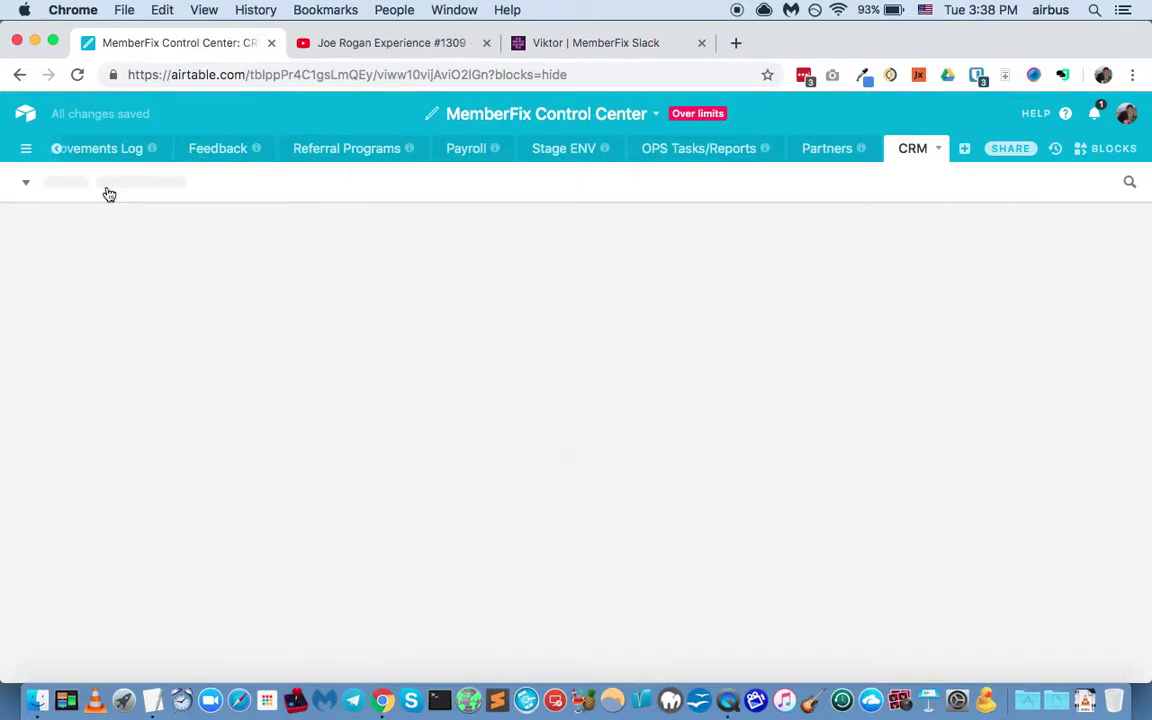
double_click(109, 184)
key(Right)
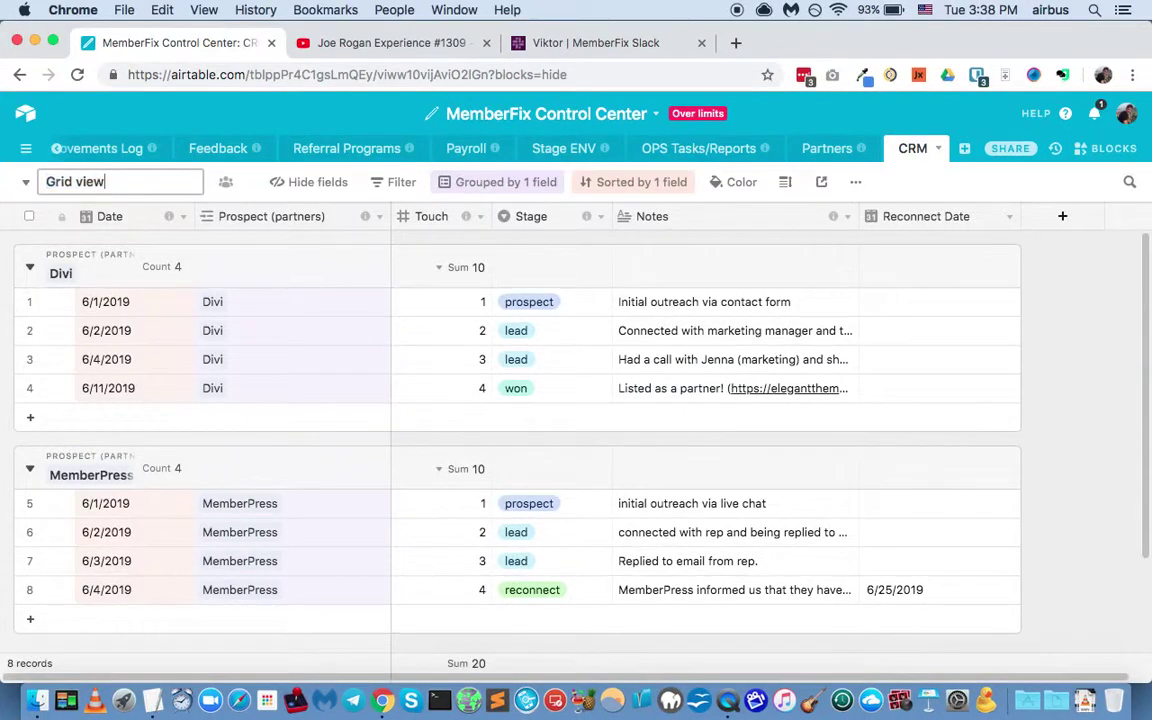
text((raw - no filte)
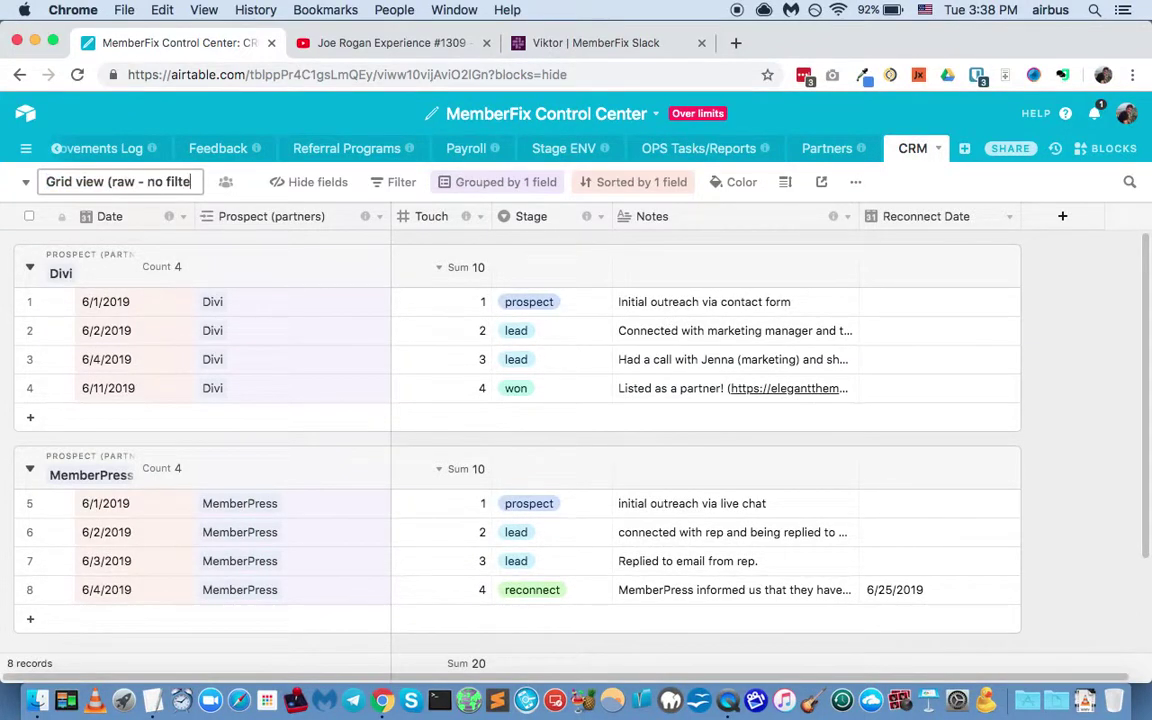
text(rs))
key(Return)
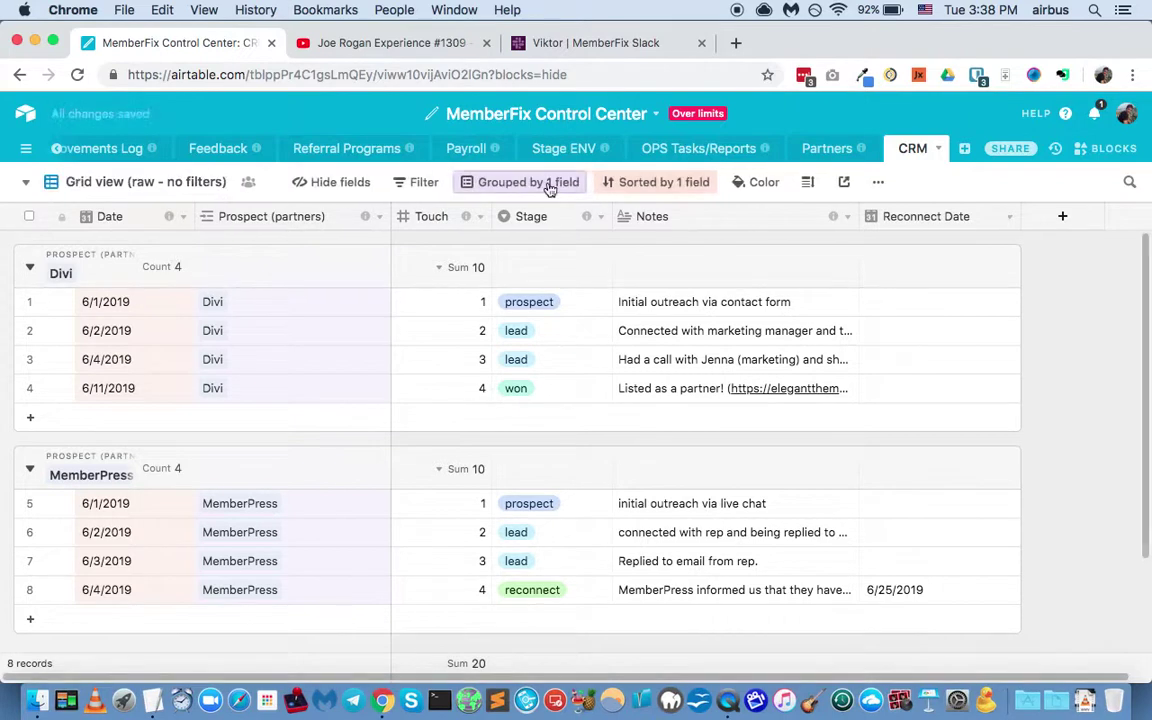
Step: Remove the Prospect (partners) grouping and the Date sort from the raw grid view
click(550, 192)
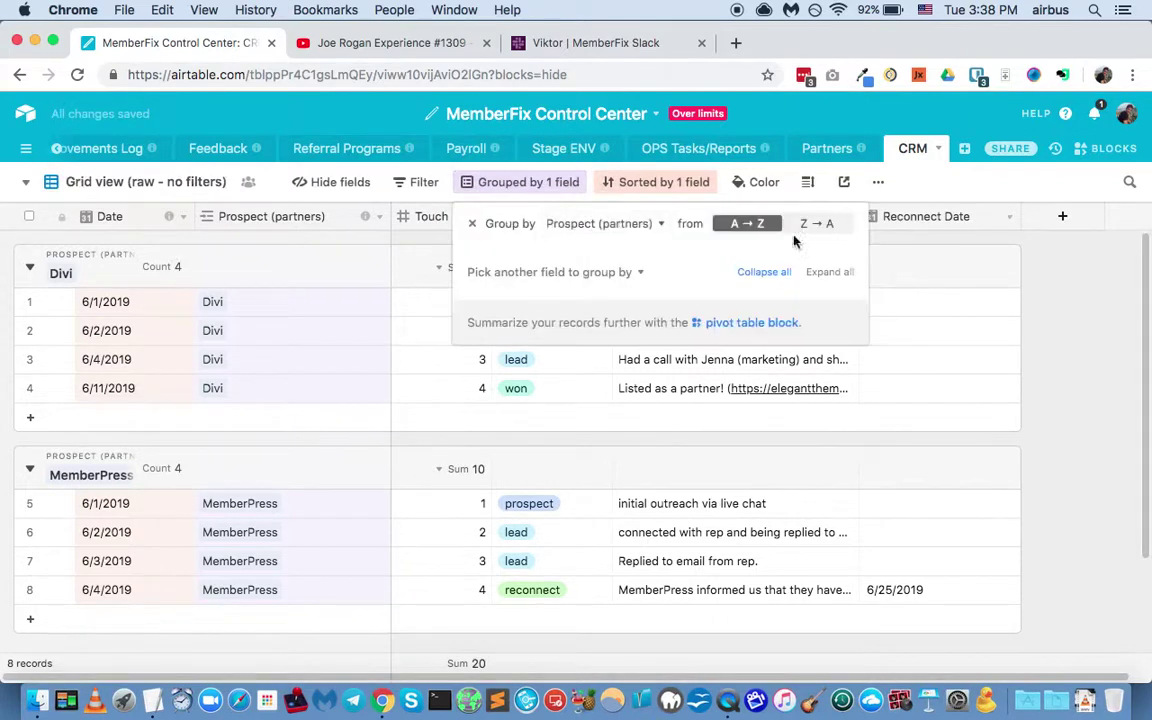
click(481, 227)
click(580, 186)
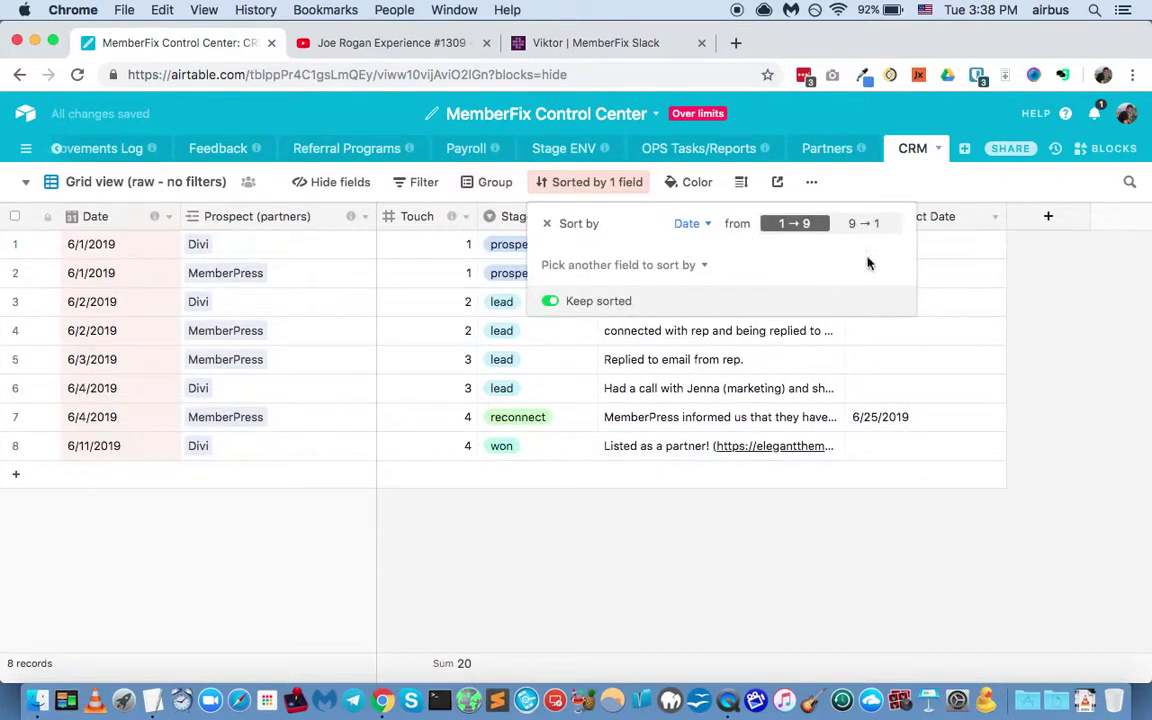
click(547, 226)
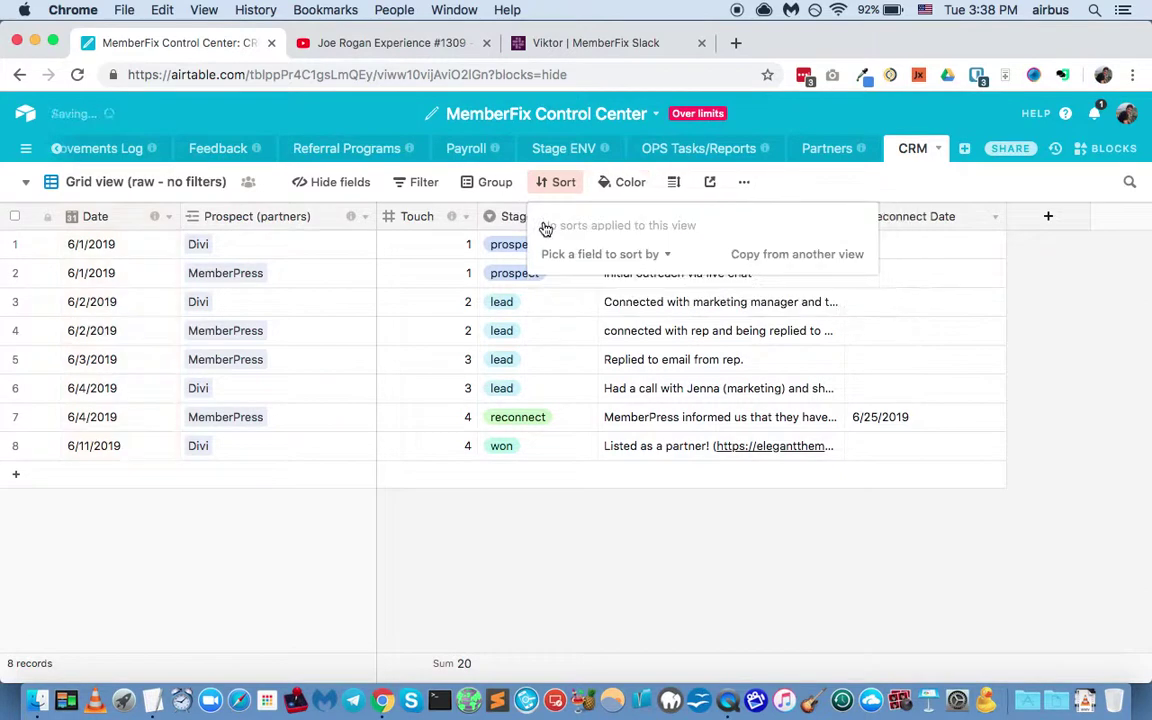
click(168, 188)
Step: Rename the Partners outreach view to Customer outreach
click(168, 188)
click(207, 297)
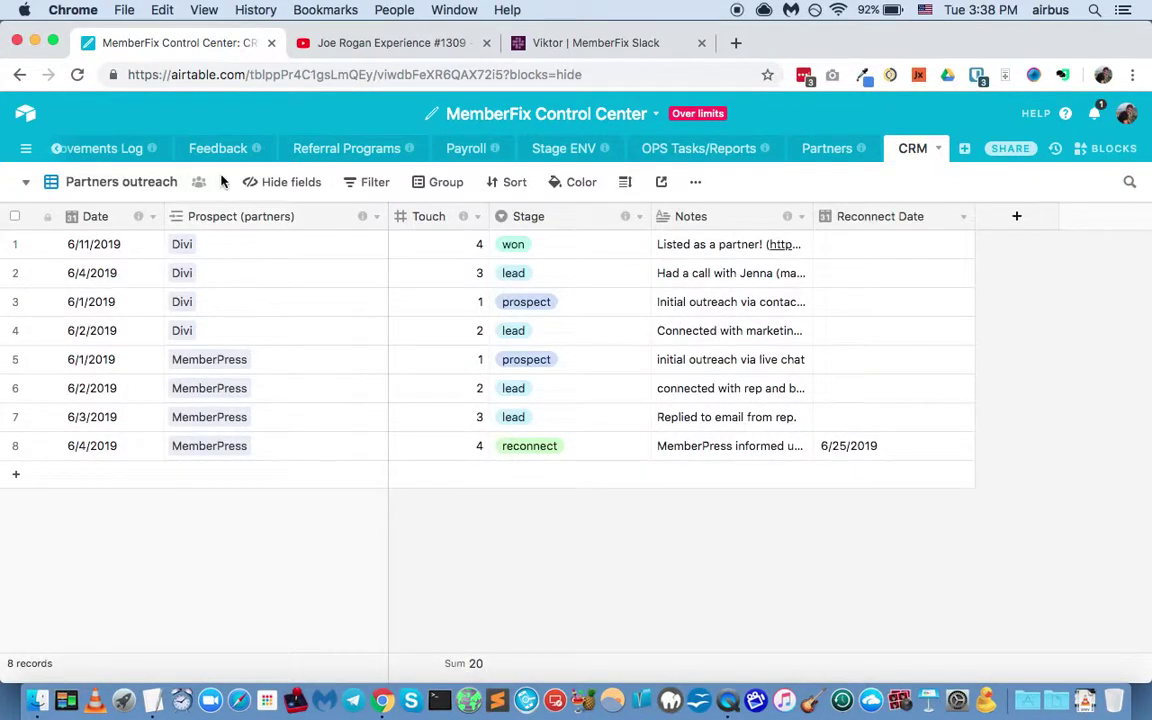
double_click(152, 179)
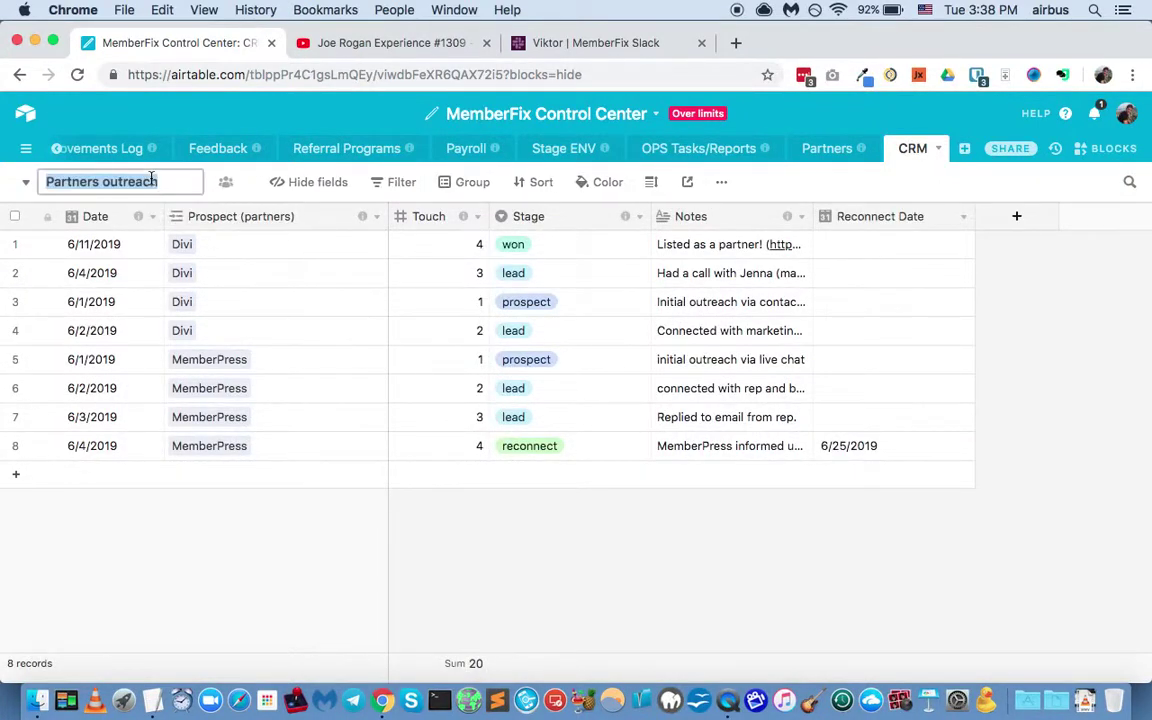
text(Customers outreac)
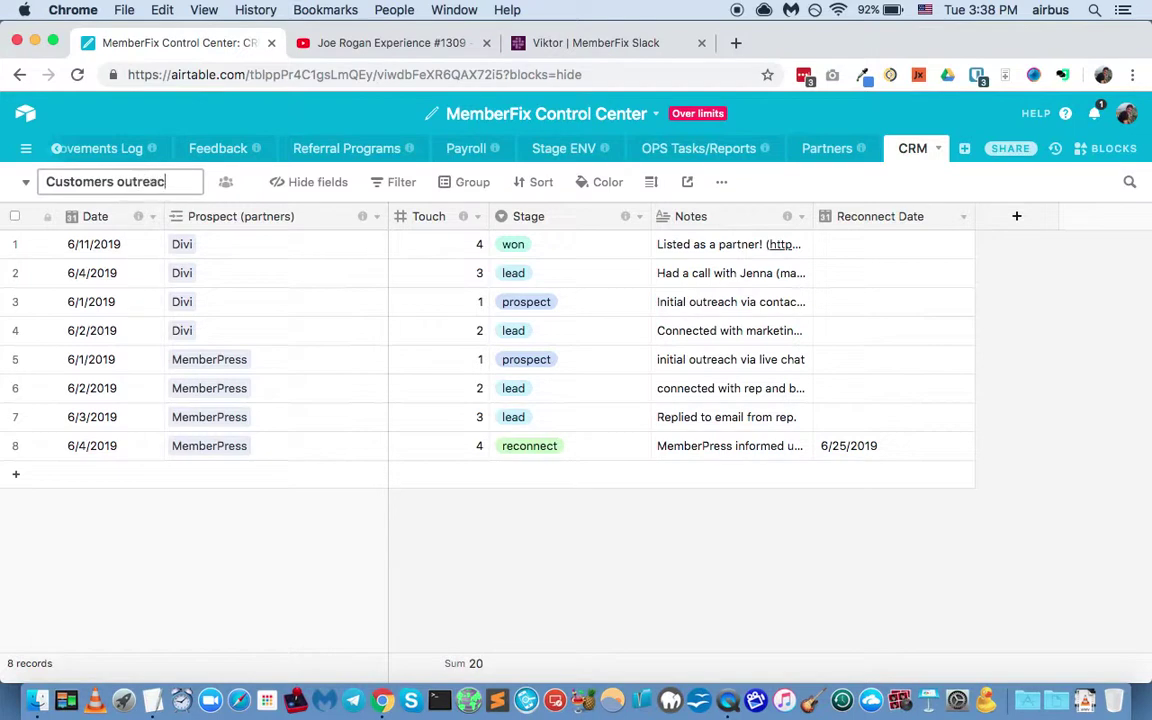
text(h)
click(117, 181)
key(BackSpace)
key(BackSpace)
key(Return)
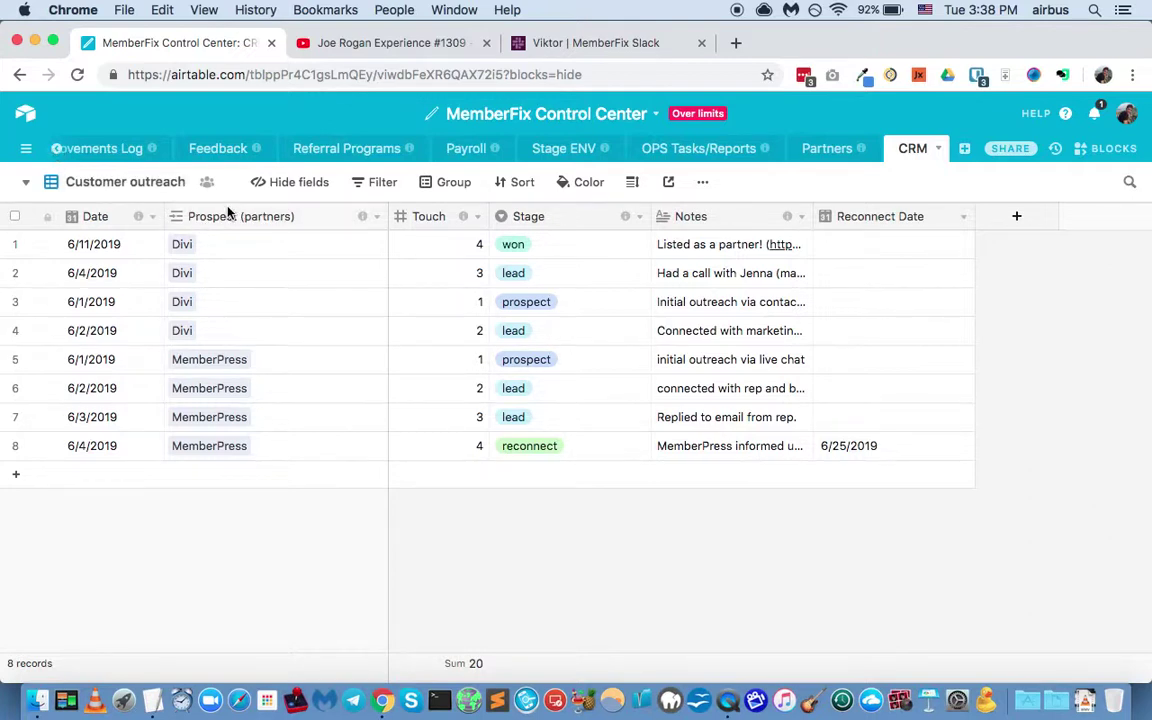
Step: Insert a Customers field right of Prospect (partners), linking to the Customers table
right_click(319, 219)
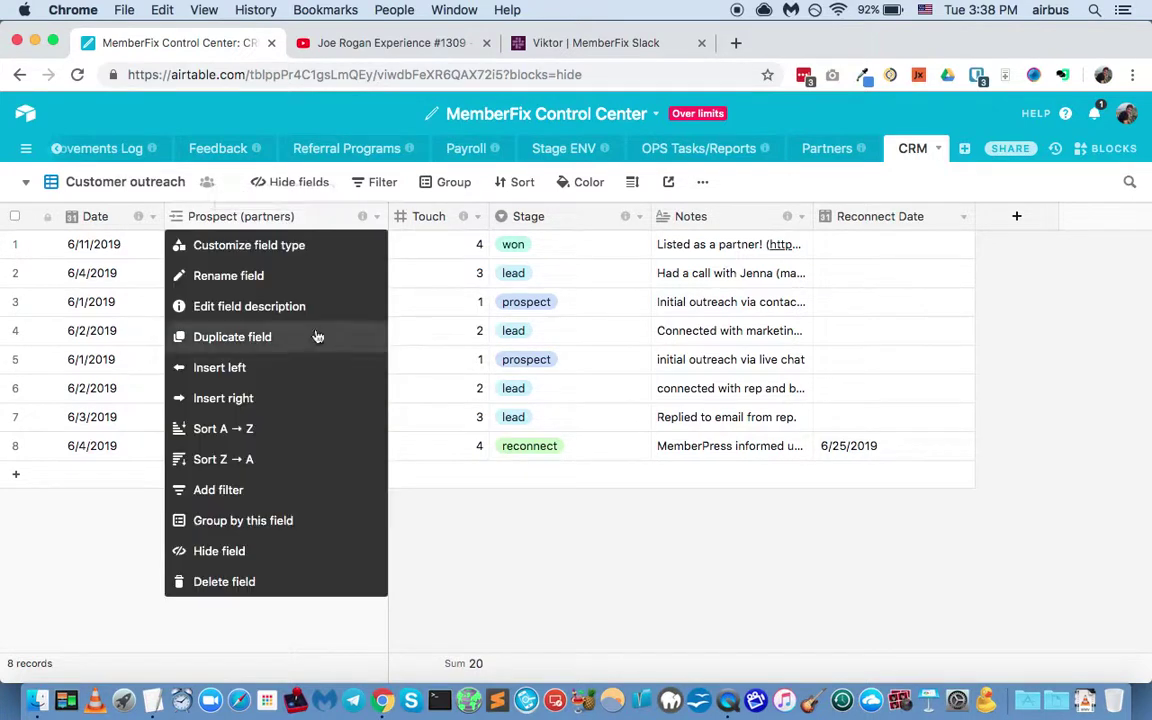
click(288, 397)
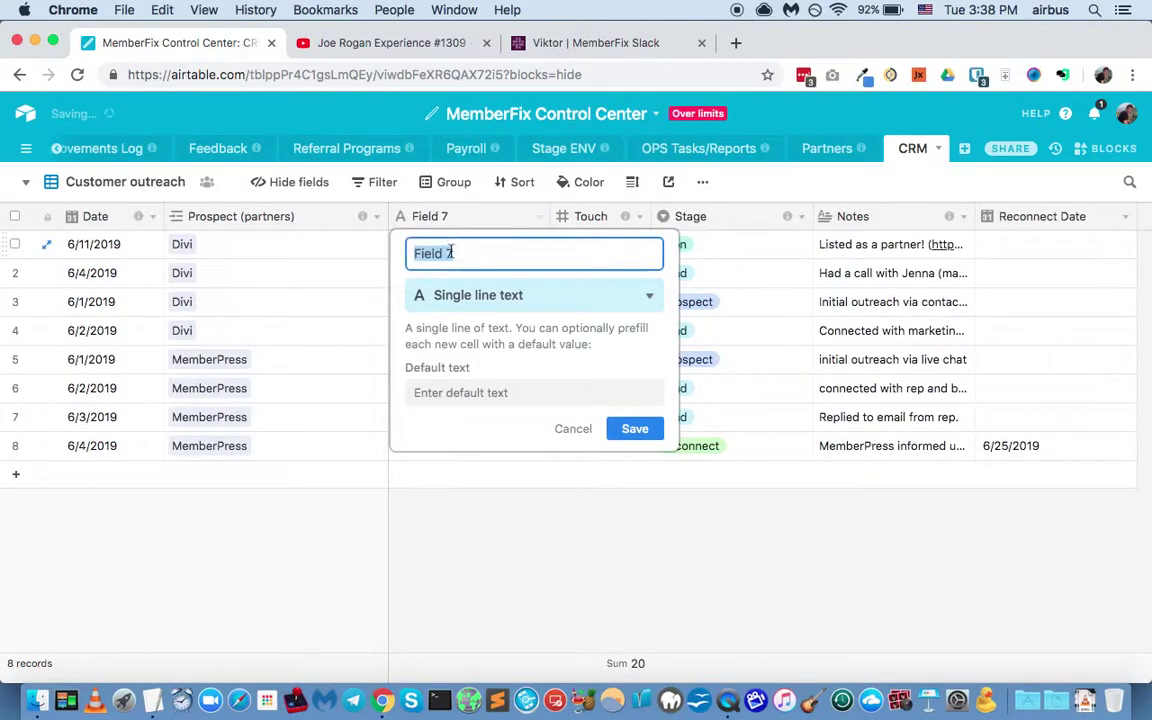
click(484, 296)
key(Up)
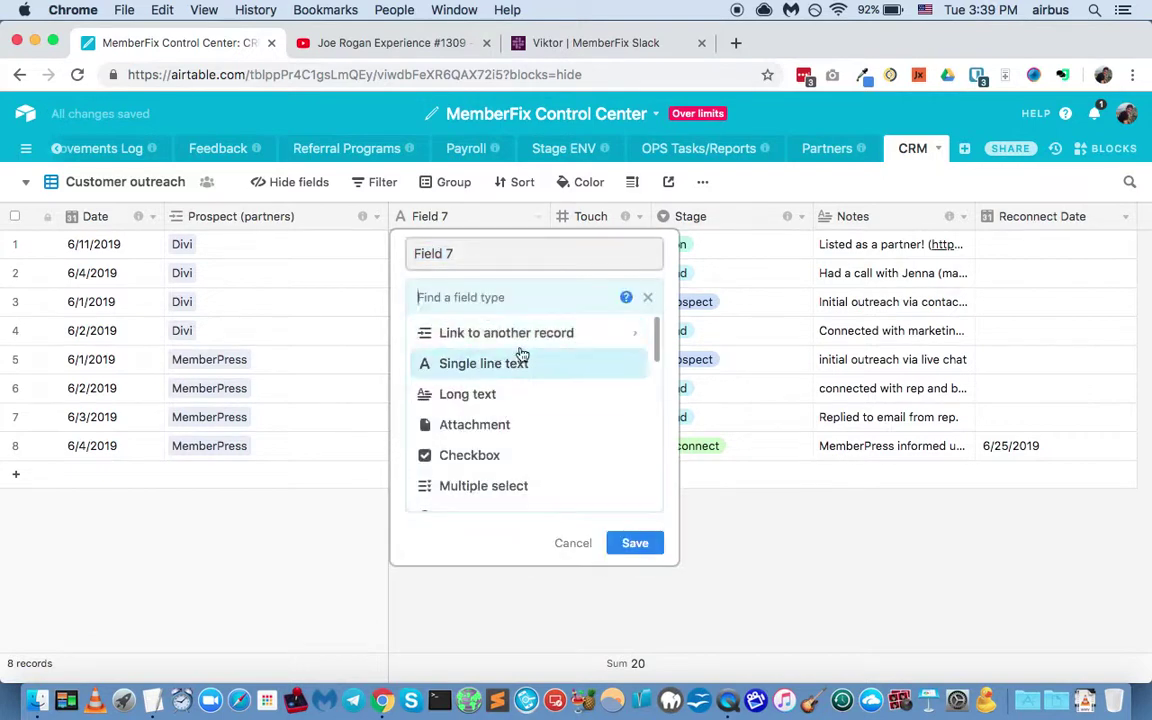
key(Up)
key(Return)
click(514, 366)
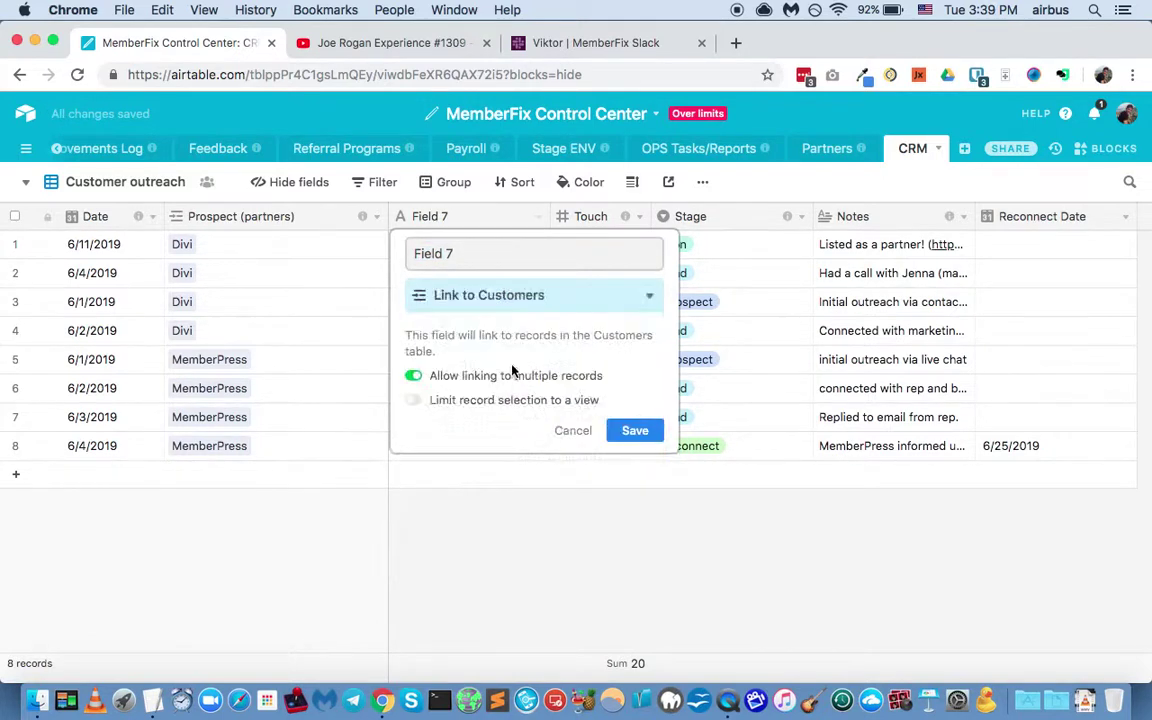
click(535, 261)
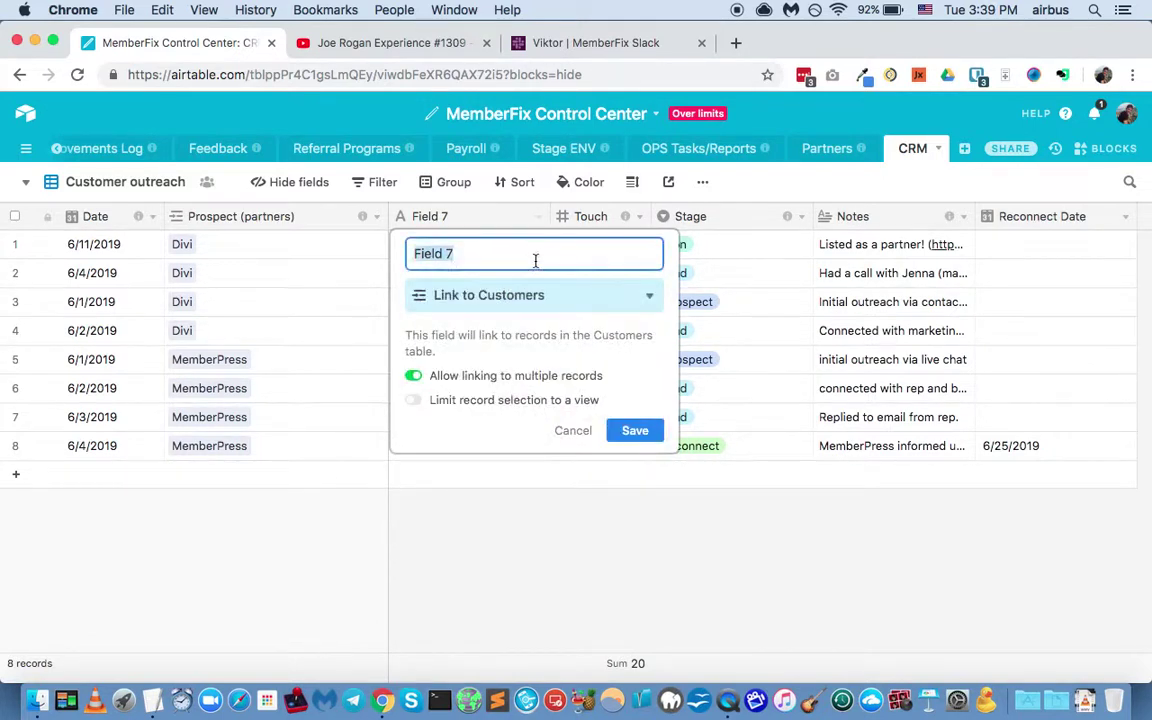
text(Customers)
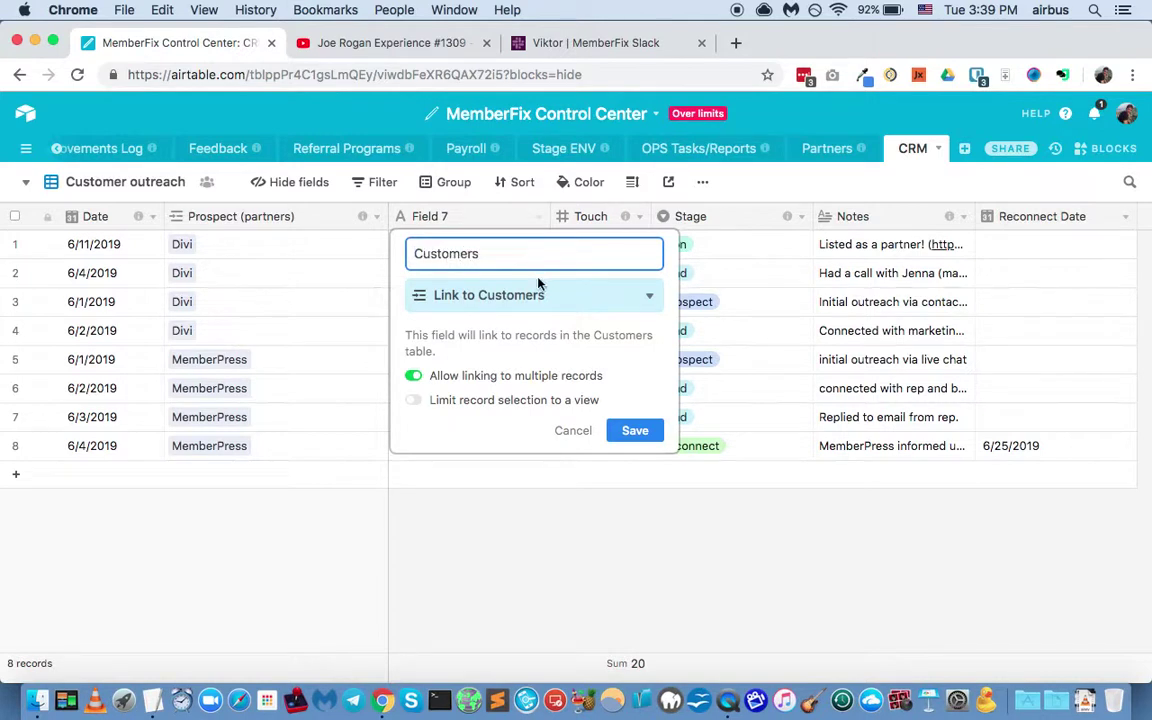
key(Return)
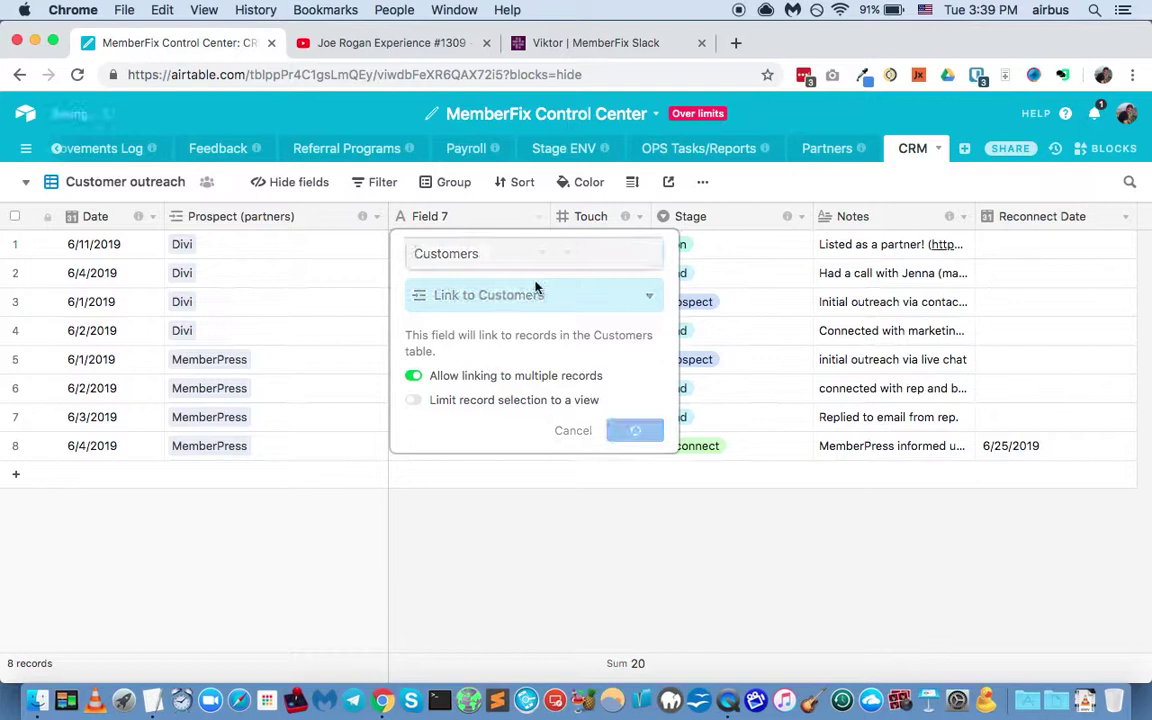
right_click(315, 218)
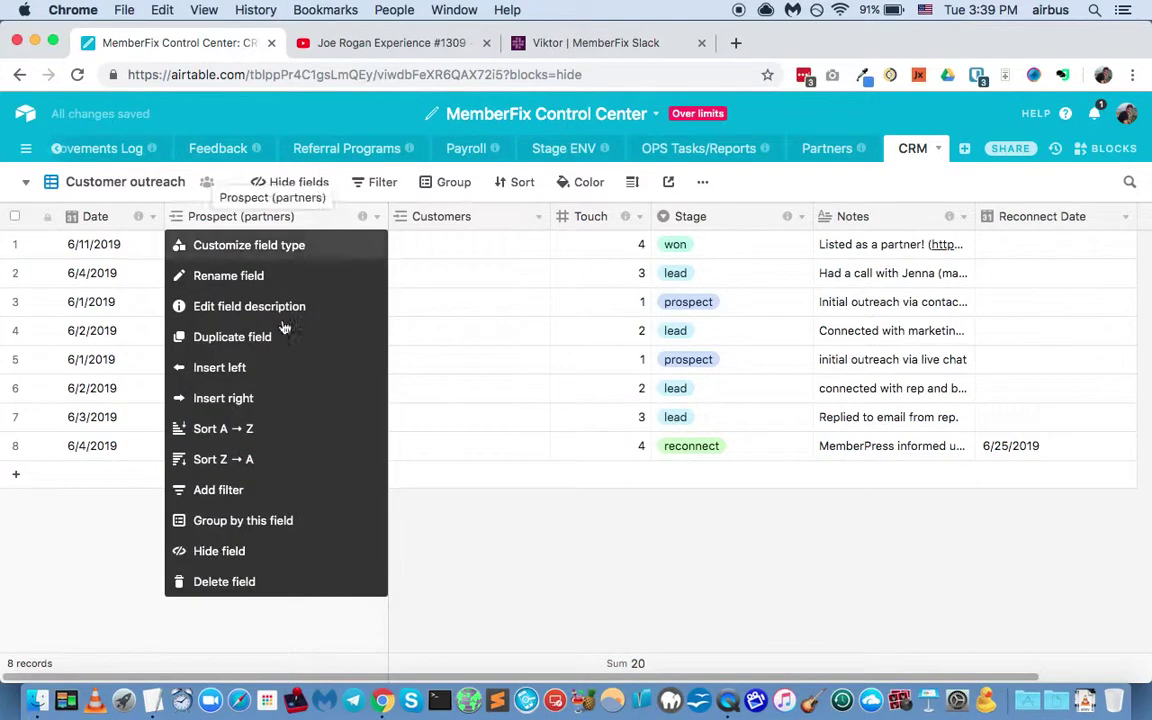
Step: Hide the Prospect (partners) column and check the Partners view before returning
click(276, 550)
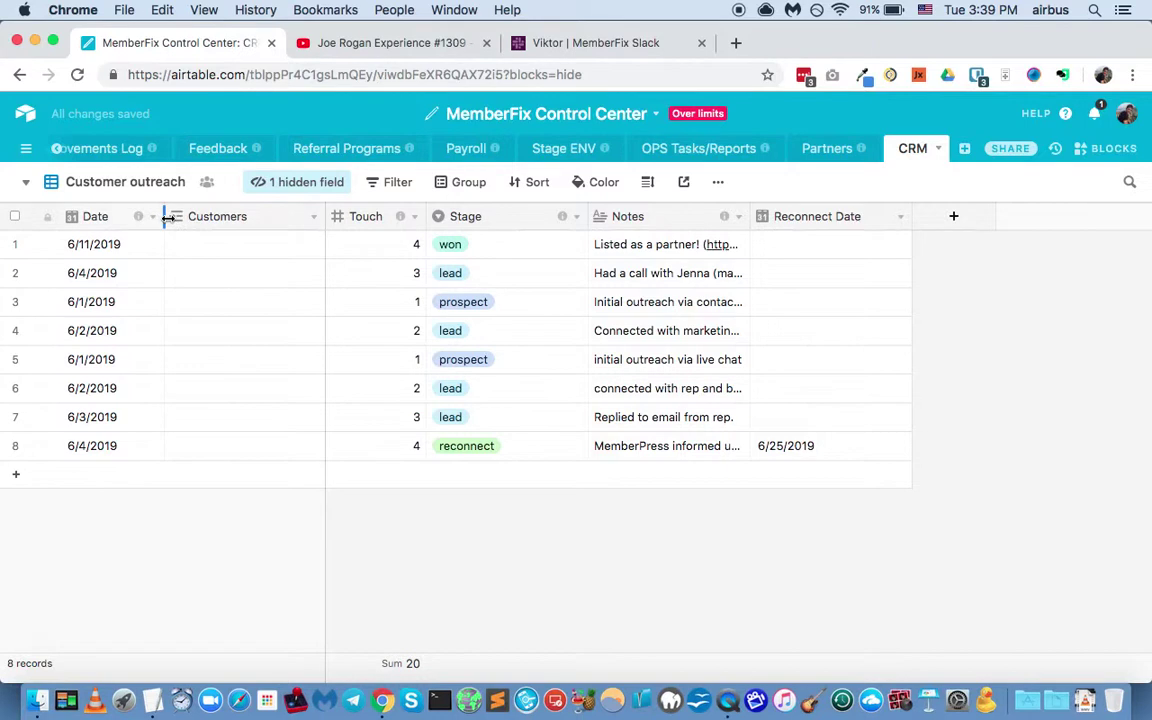
click(147, 183)
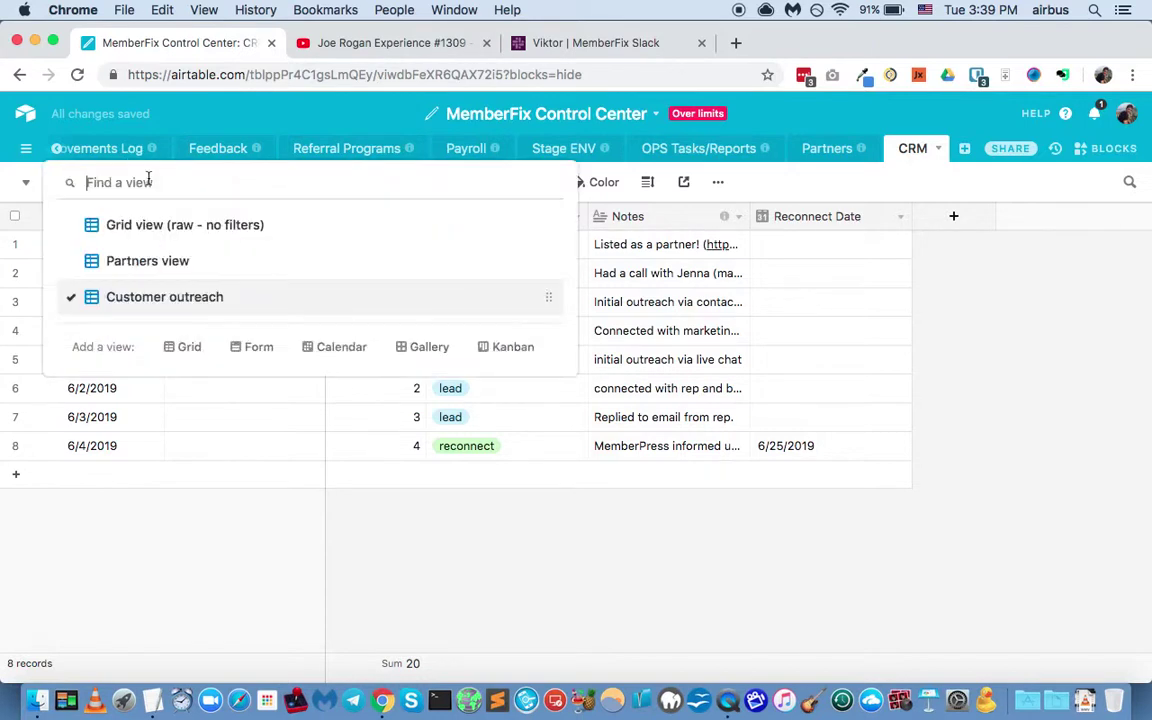
click(147, 261)
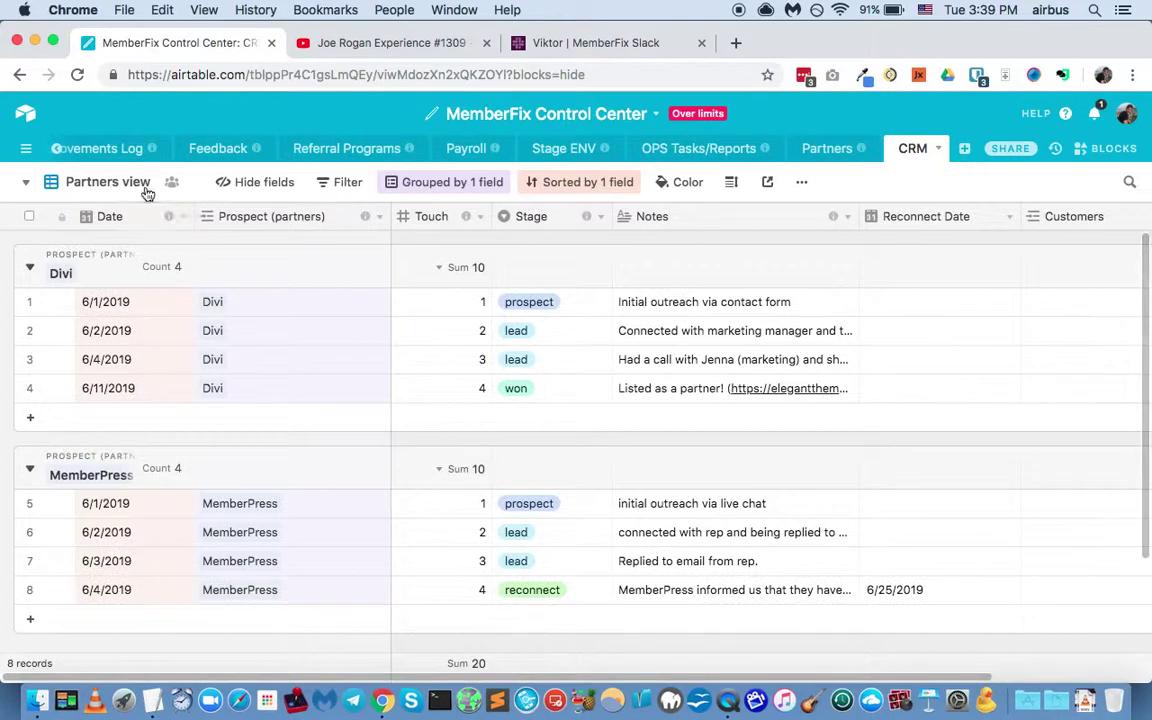
click(138, 190)
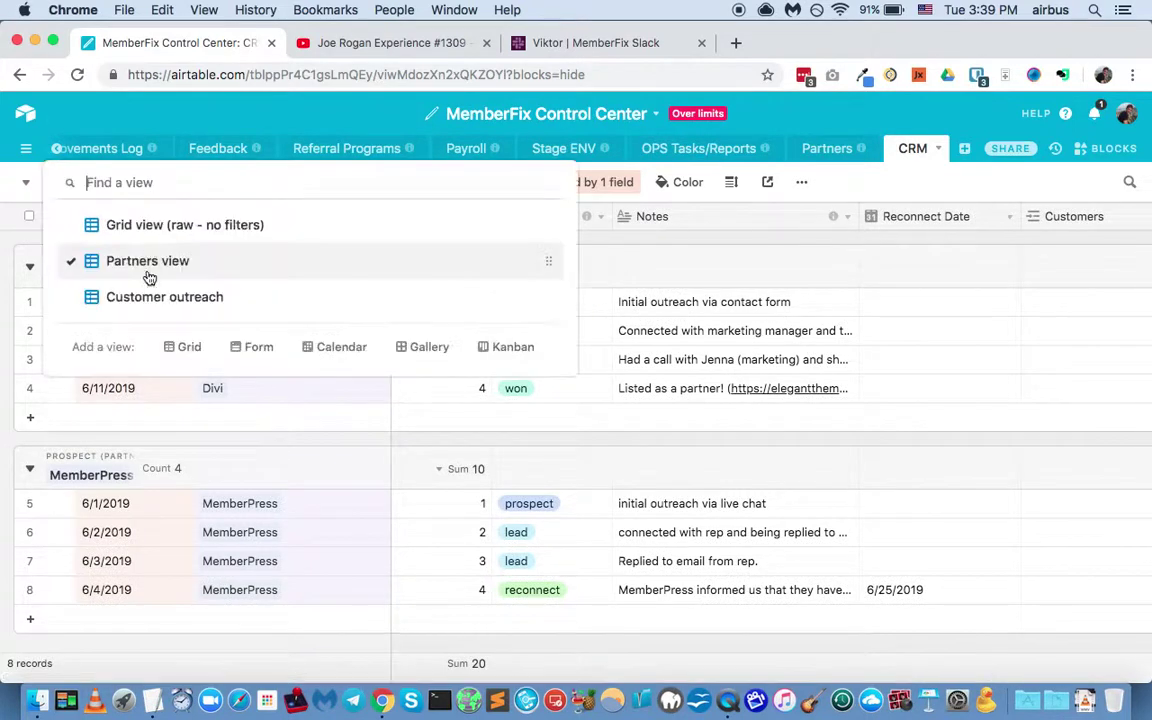
click(155, 296)
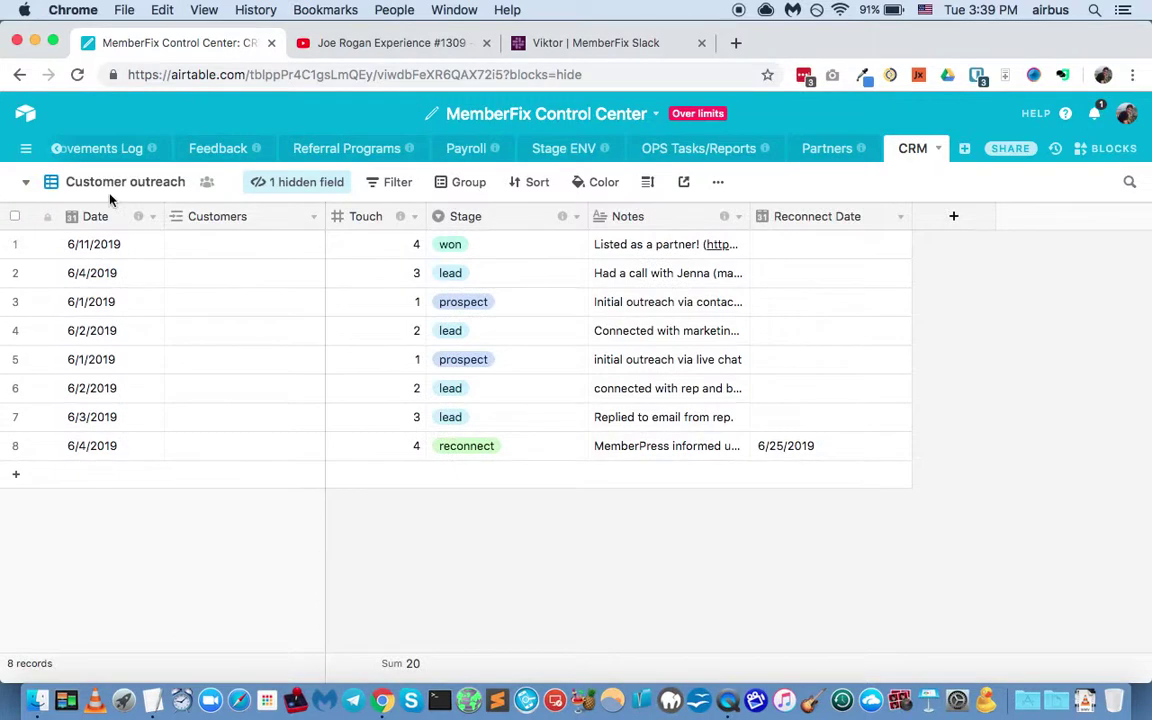
Step: Rename the Customer outreach view to Customer view
right_click(157, 190)
double_click(150, 186)
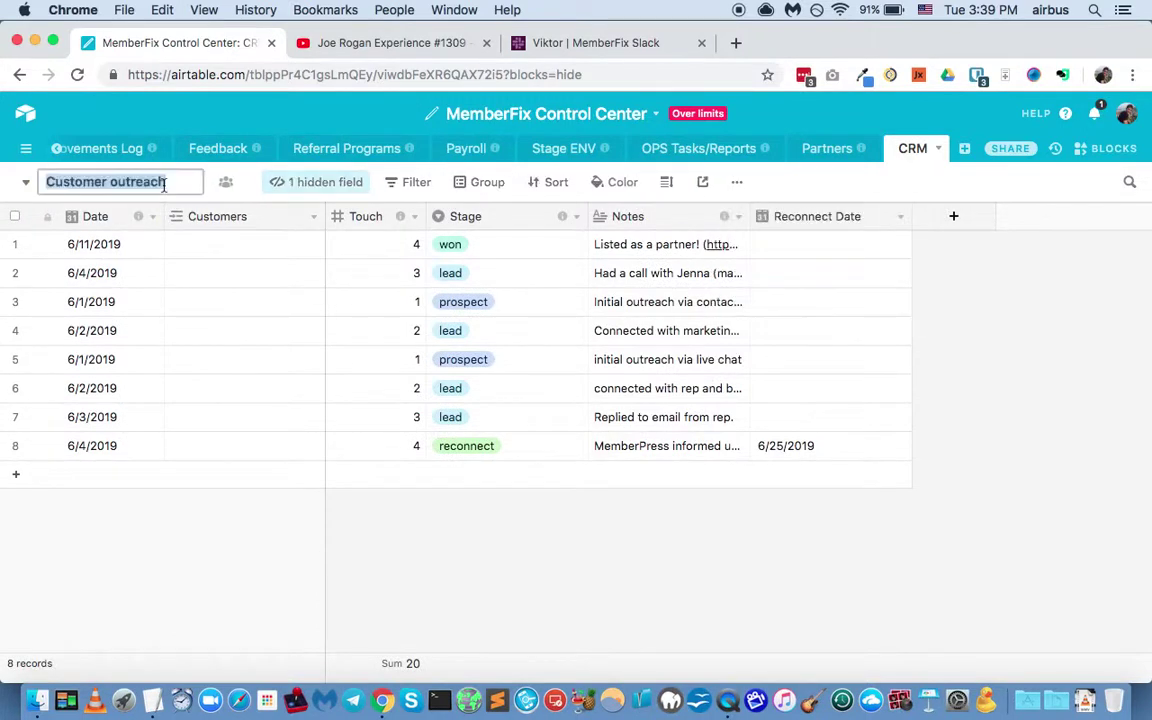
click(138, 182)
double_click(138, 182)
text(v)
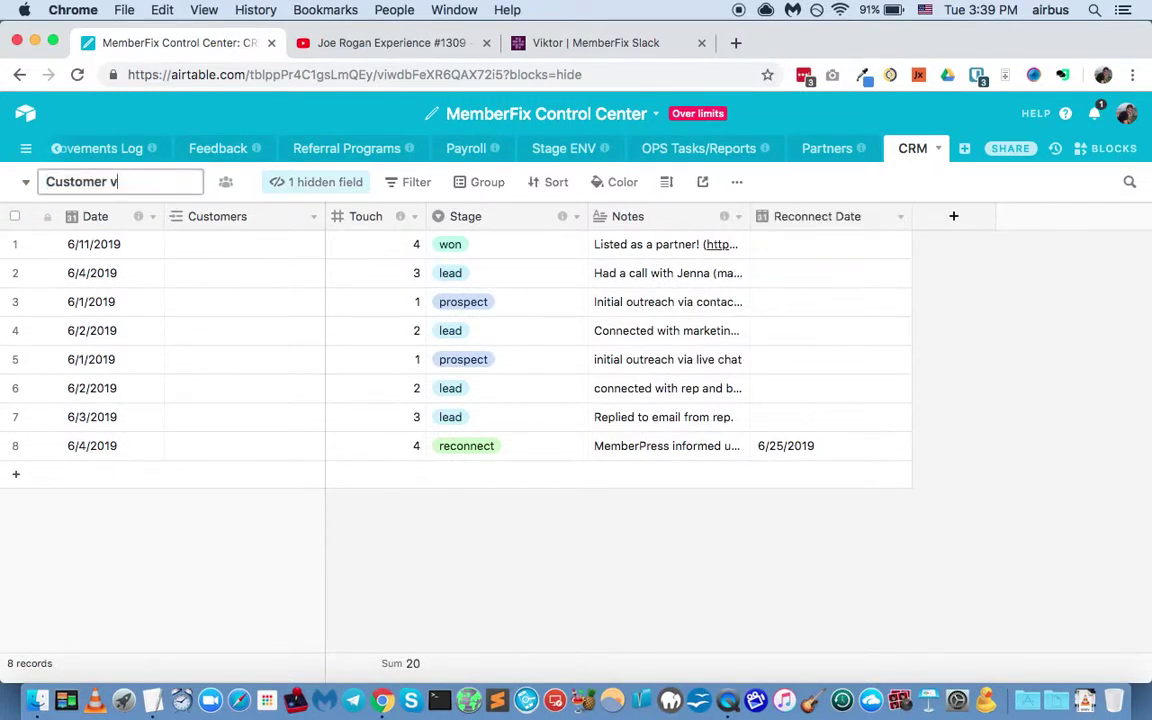
text(iew)
key(Return)
click(218, 249)
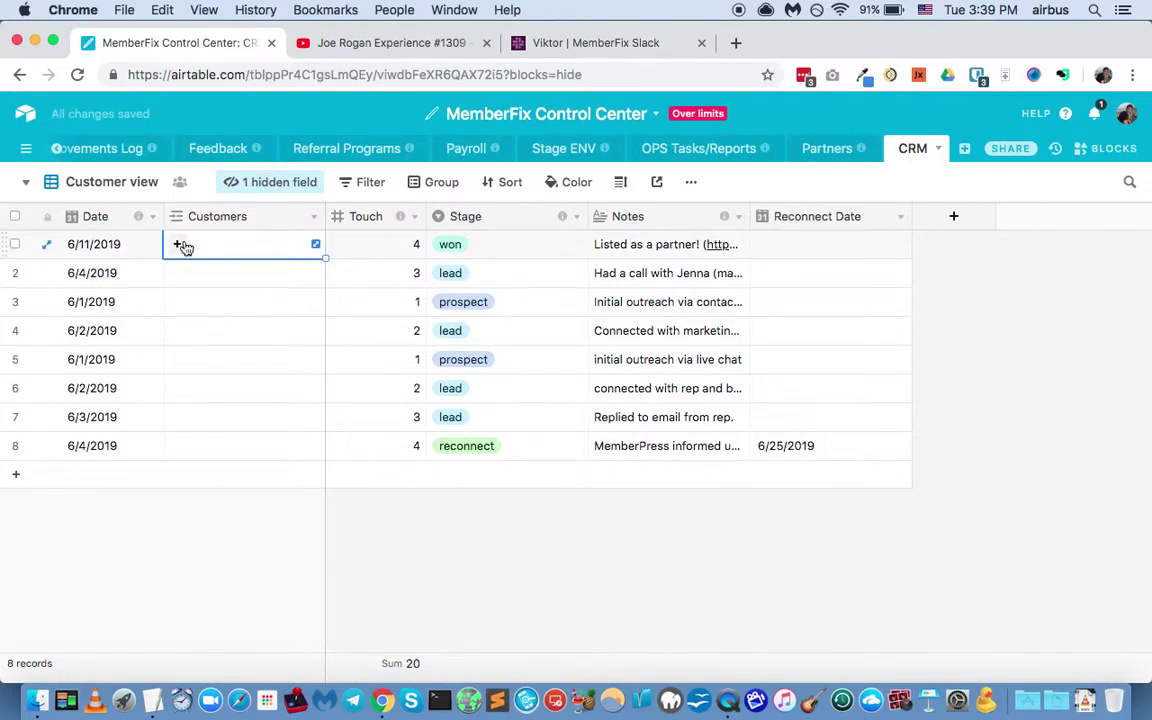
Step: Create a new linked customer in row 1 with the customer's name and e-mail
click(180, 245)
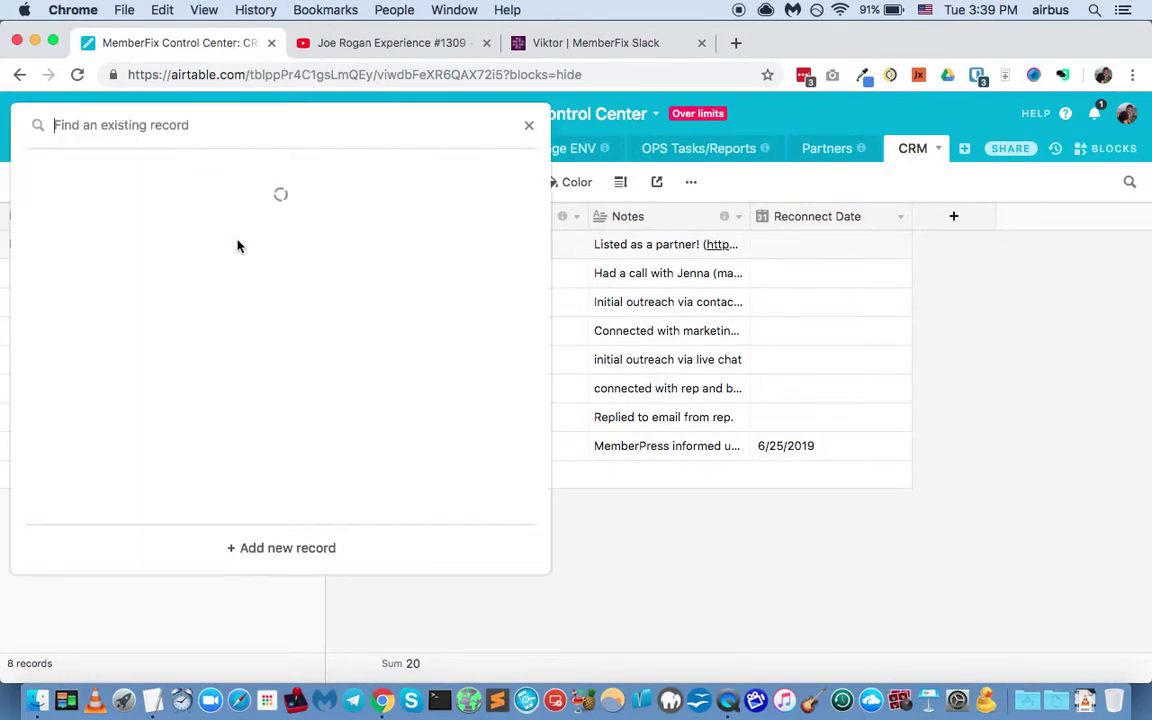
click(308, 550)
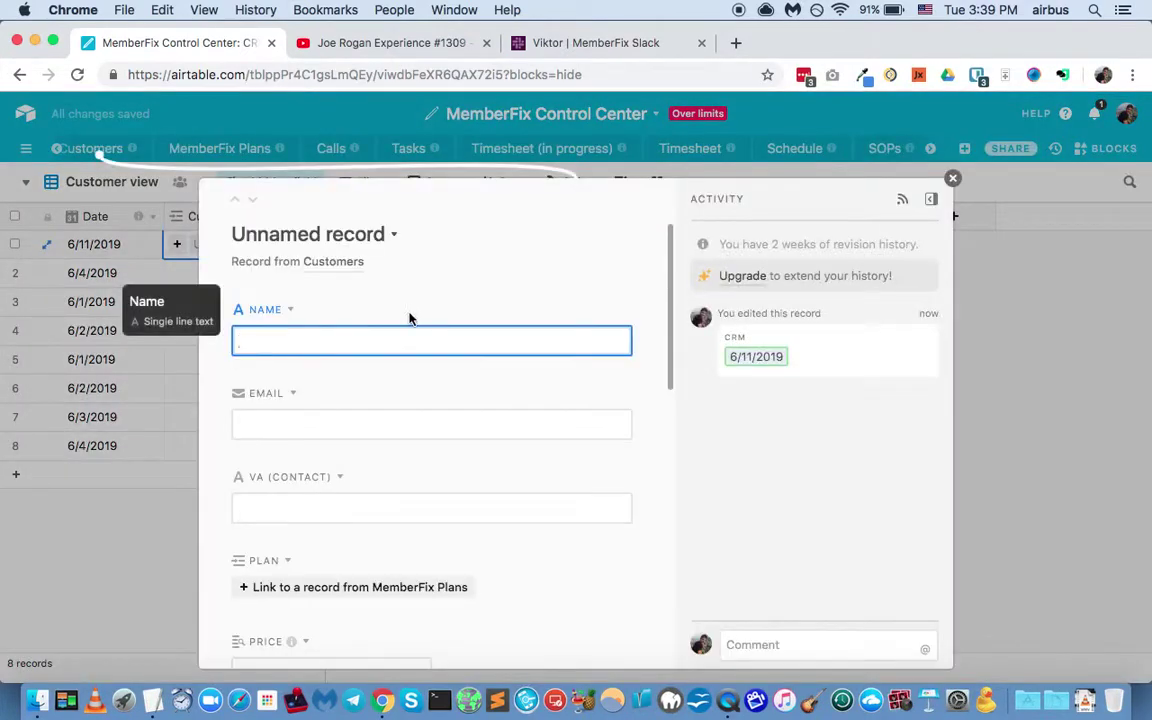
text(John Smith)
key(Tab)
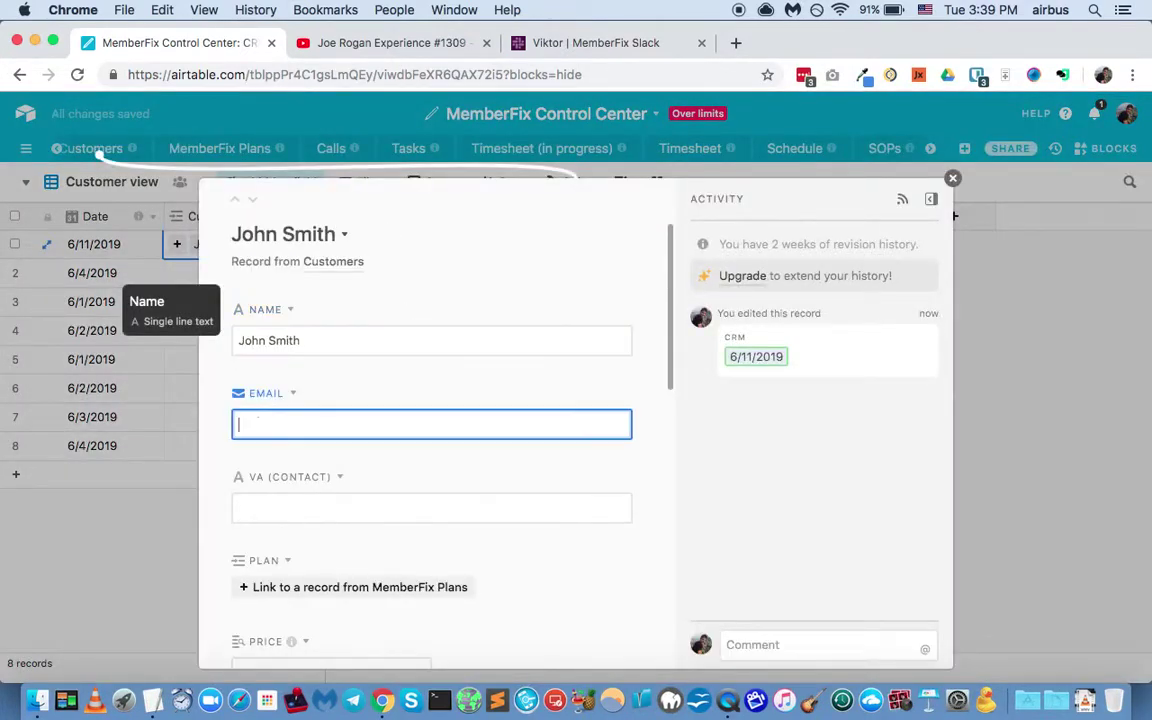
Step: Set the new customer's Status to prospect
scroll(393, 452, down, 2)
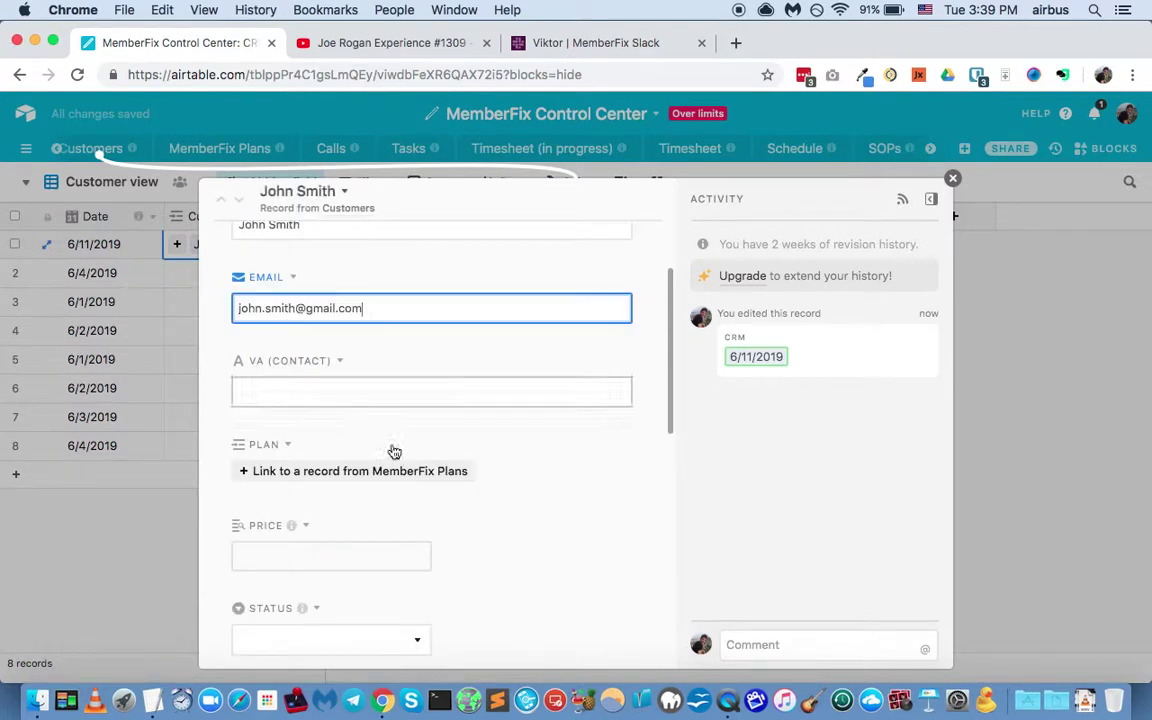
scroll(303, 471, down, 1)
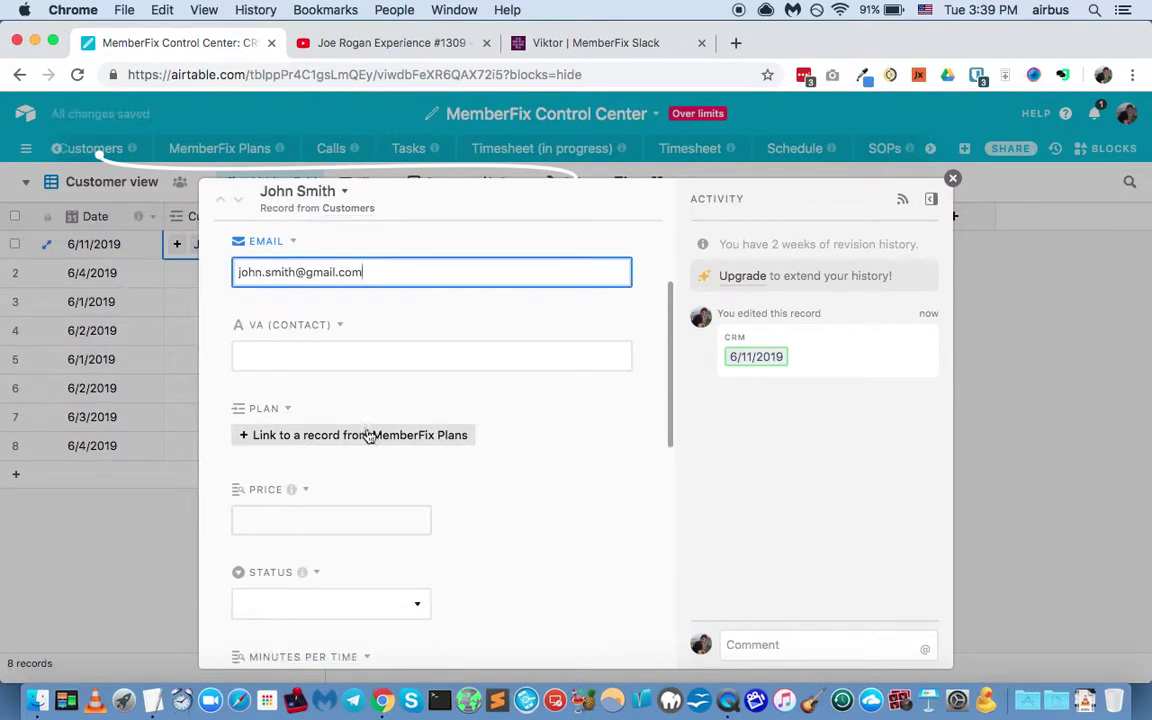
scroll(368, 437, down, 1)
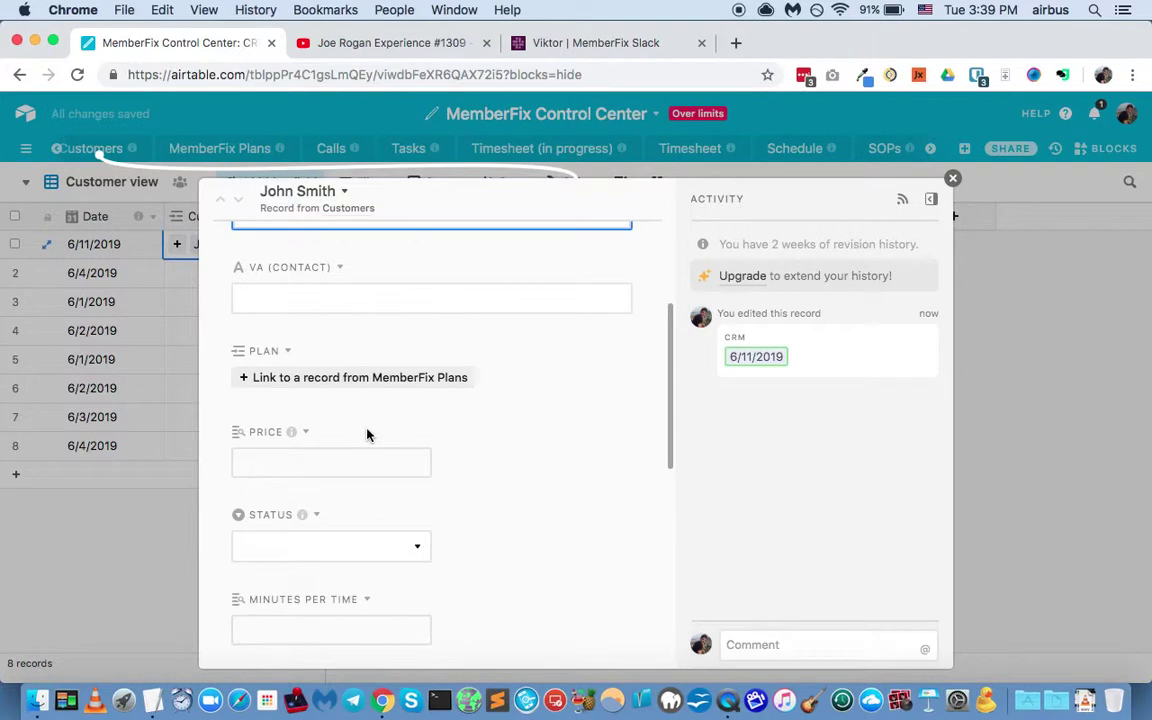
click(345, 550)
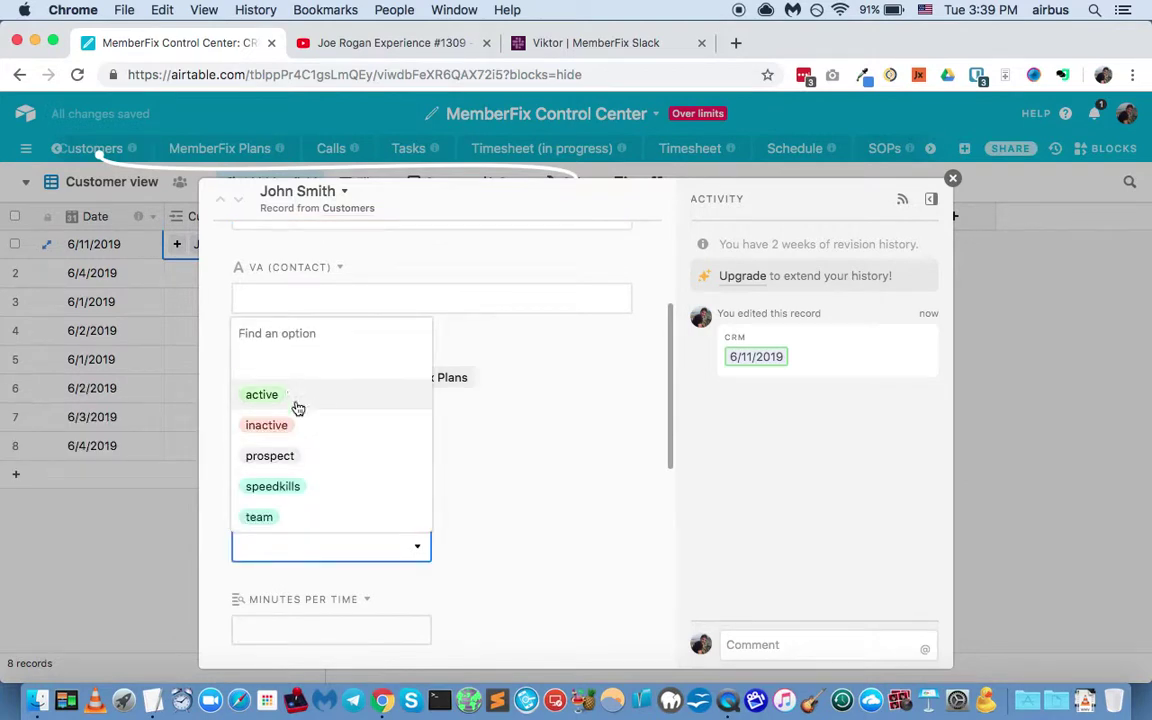
click(298, 458)
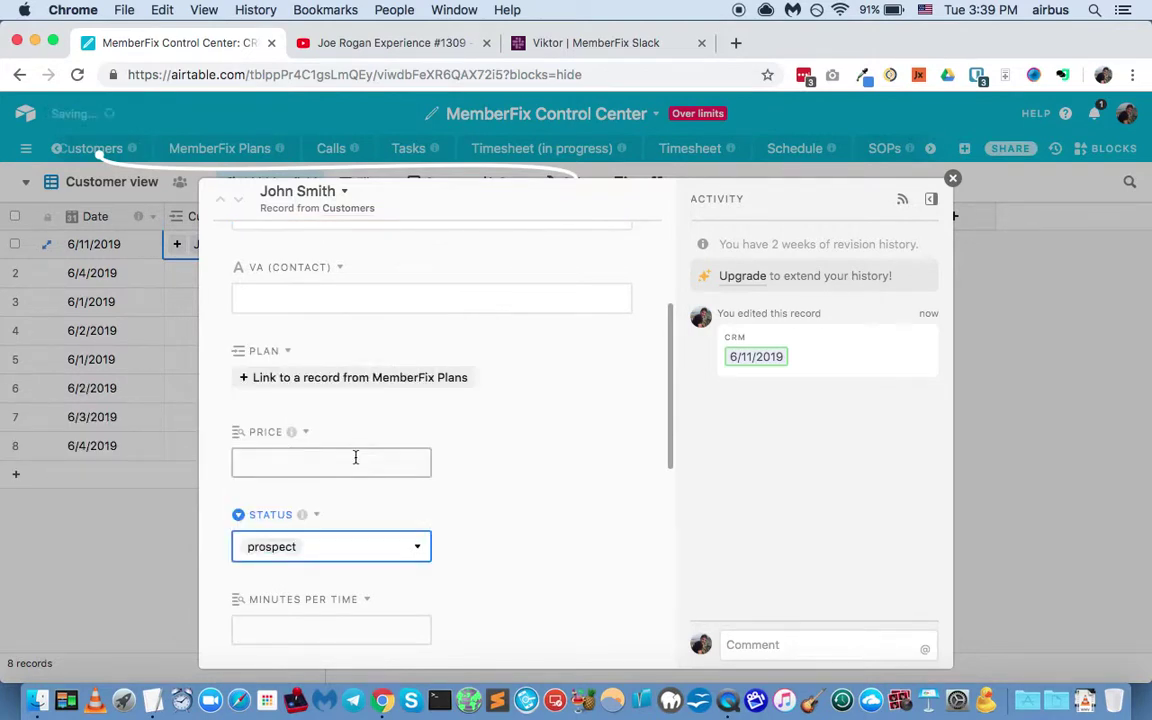
Step: Enter the customer's website and close the customer record
scroll(520, 490, down, 2)
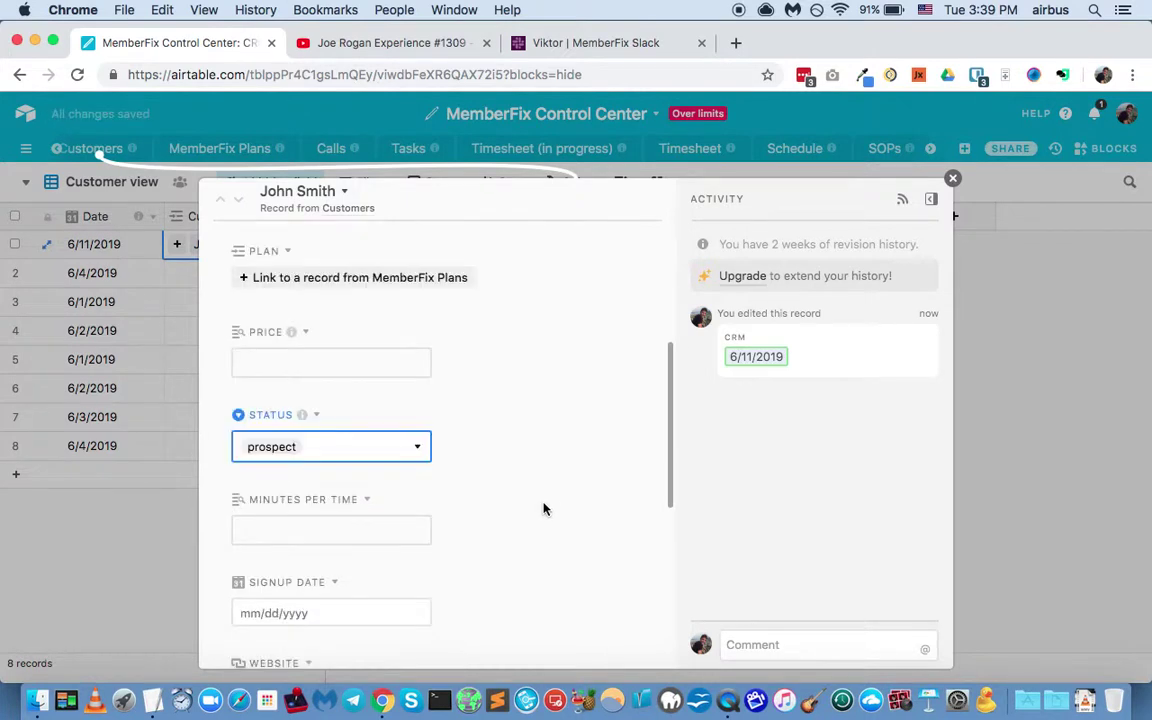
scroll(520, 508, down, 3)
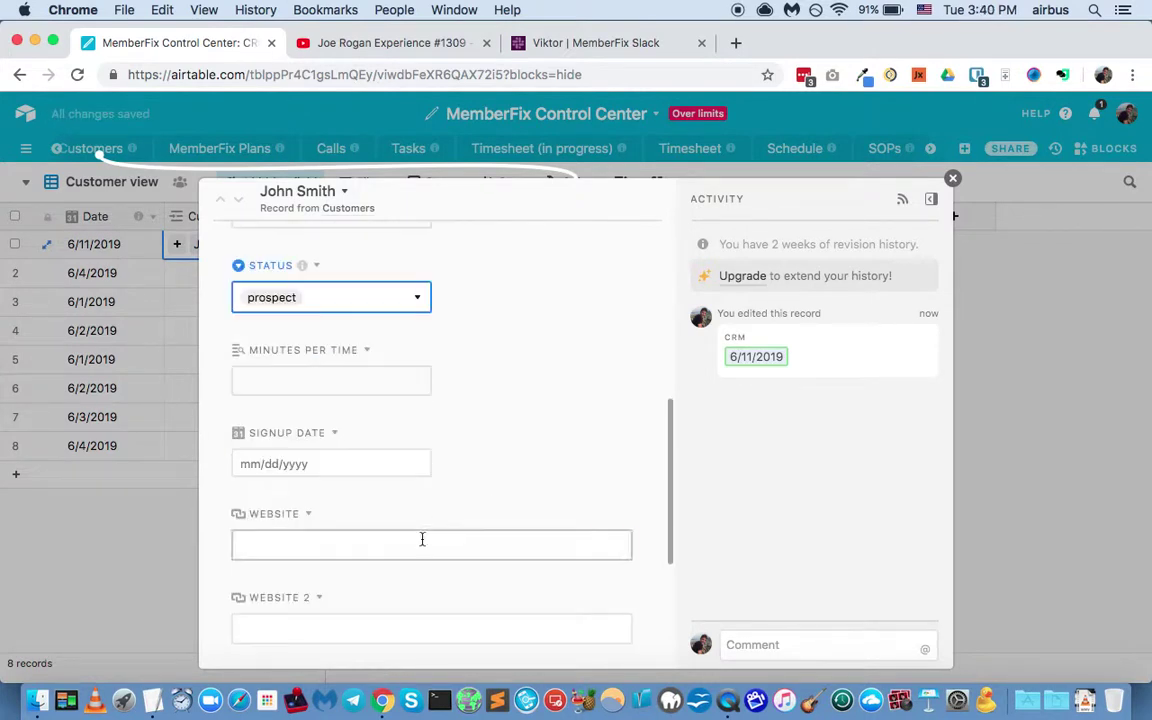
click(422, 543)
text(https://smo)
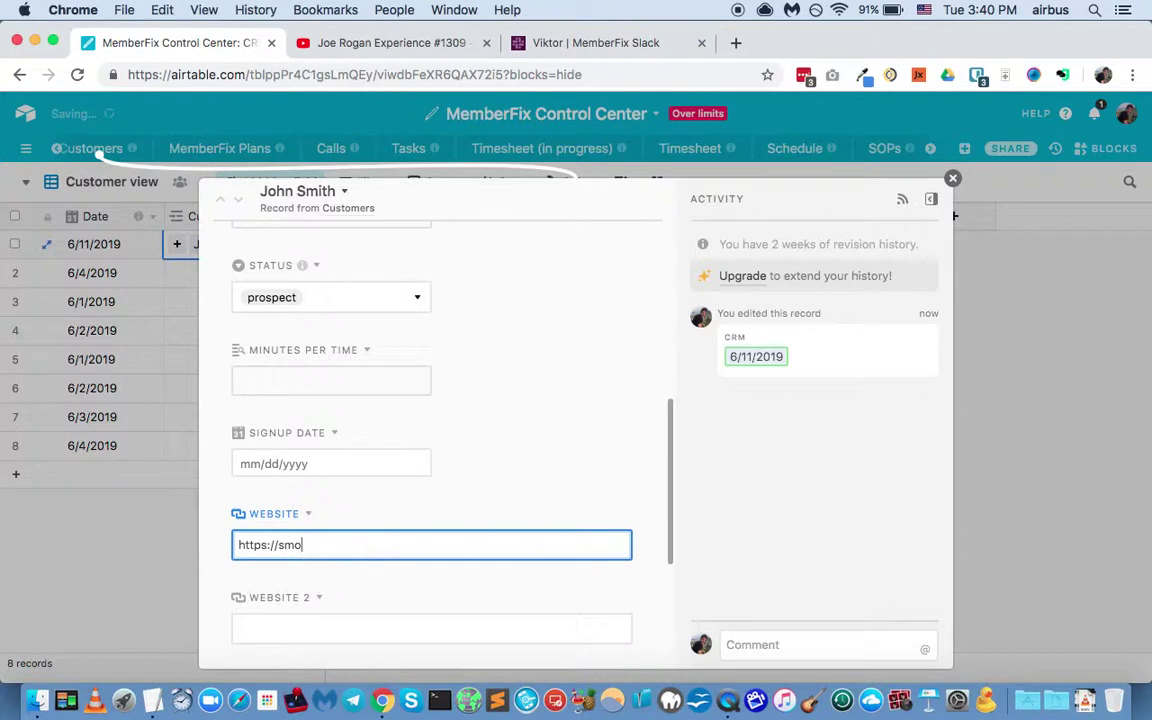
key(BackSpace)
key(BackSpace)
text(jo)
text(.smith)
scroll(498, 524, down, 2)
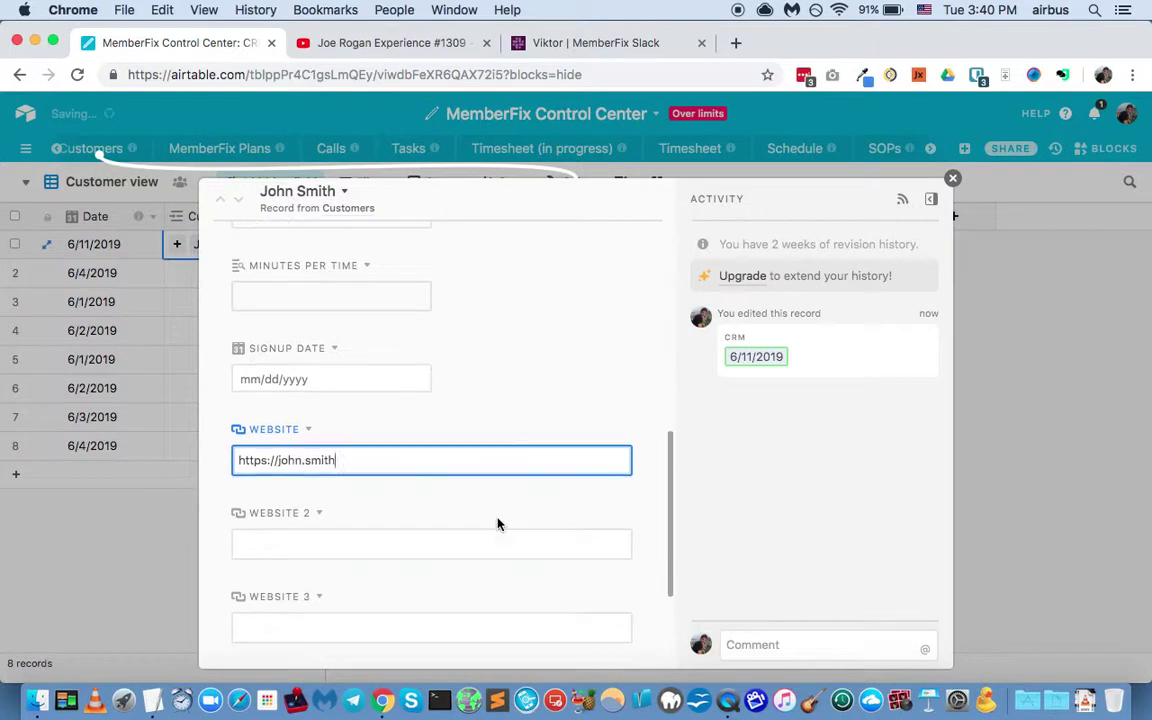
scroll(498, 524, down, 4)
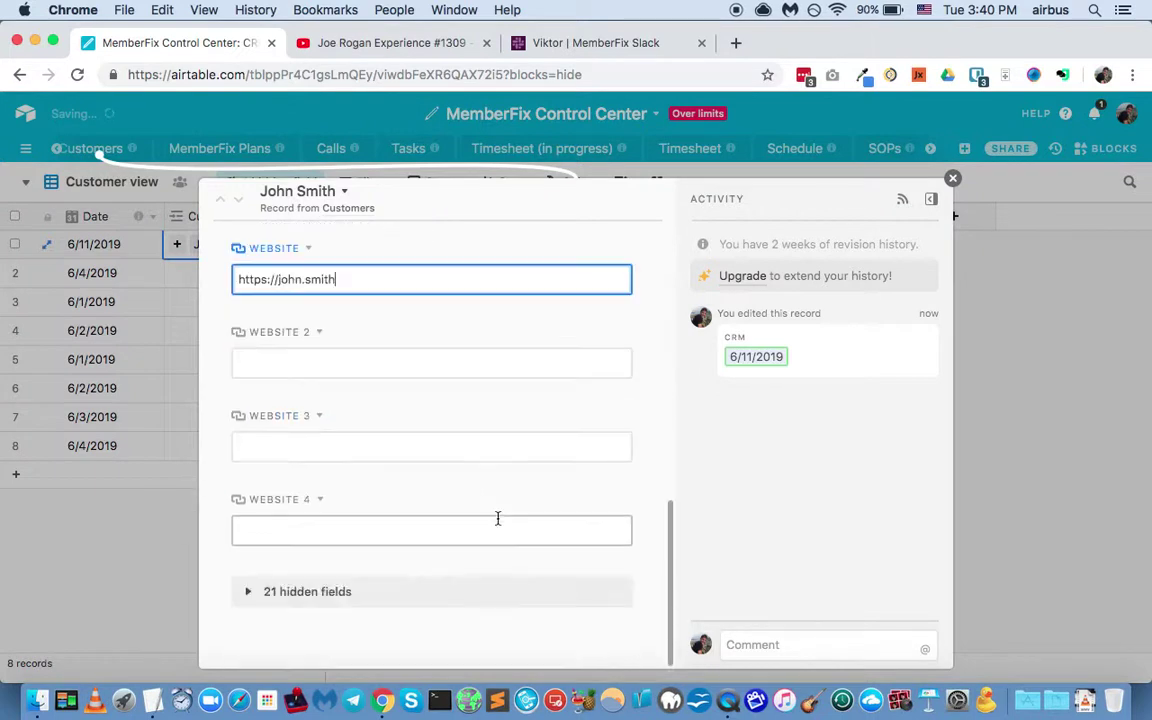
scroll(497, 518, up, 15)
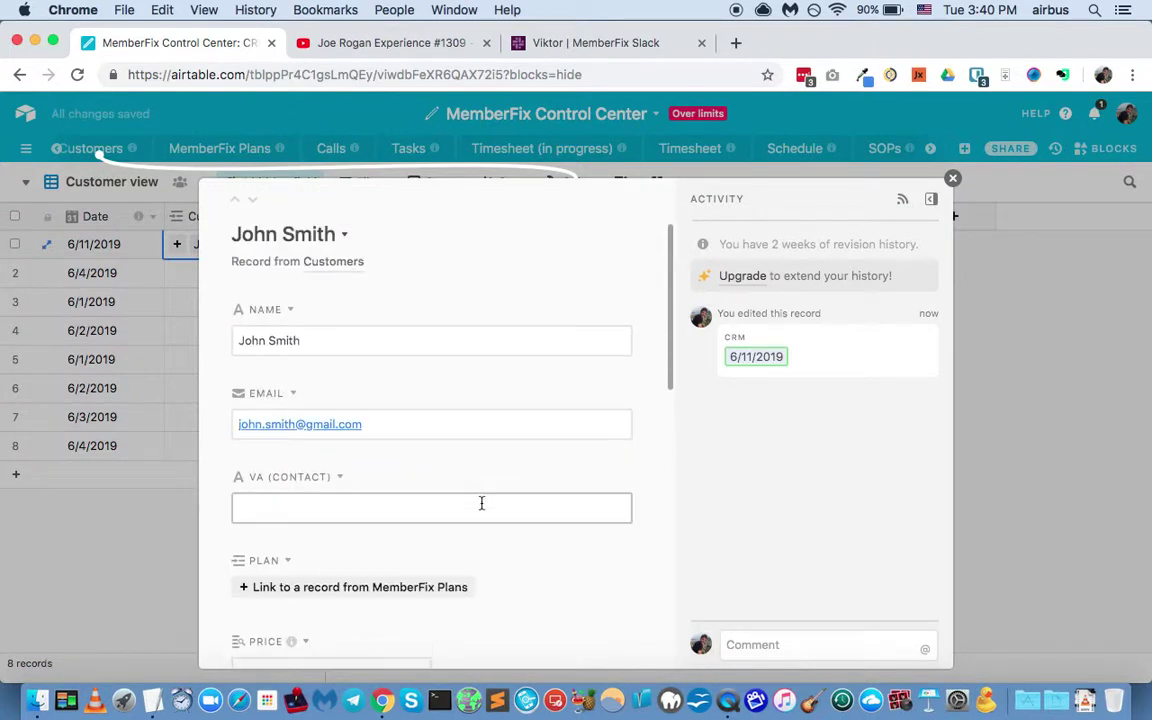
click(952, 180)
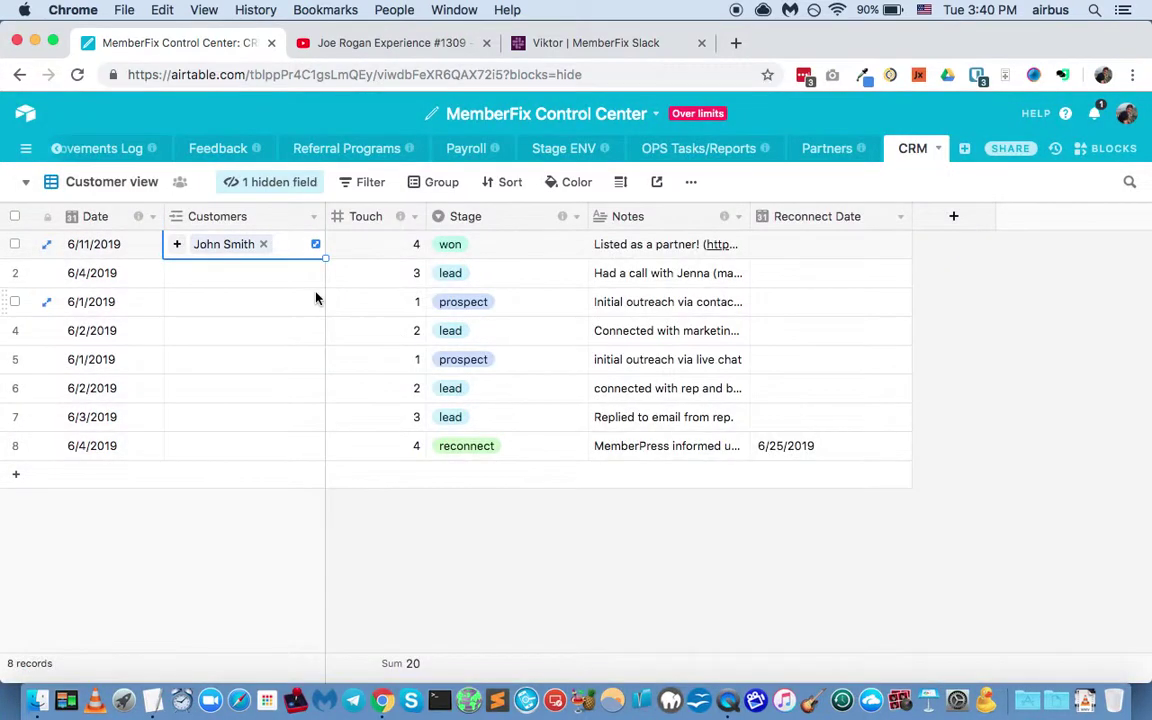
Step: Set row 1's Touch to 1 and its Stage to prospect
click(378, 248)
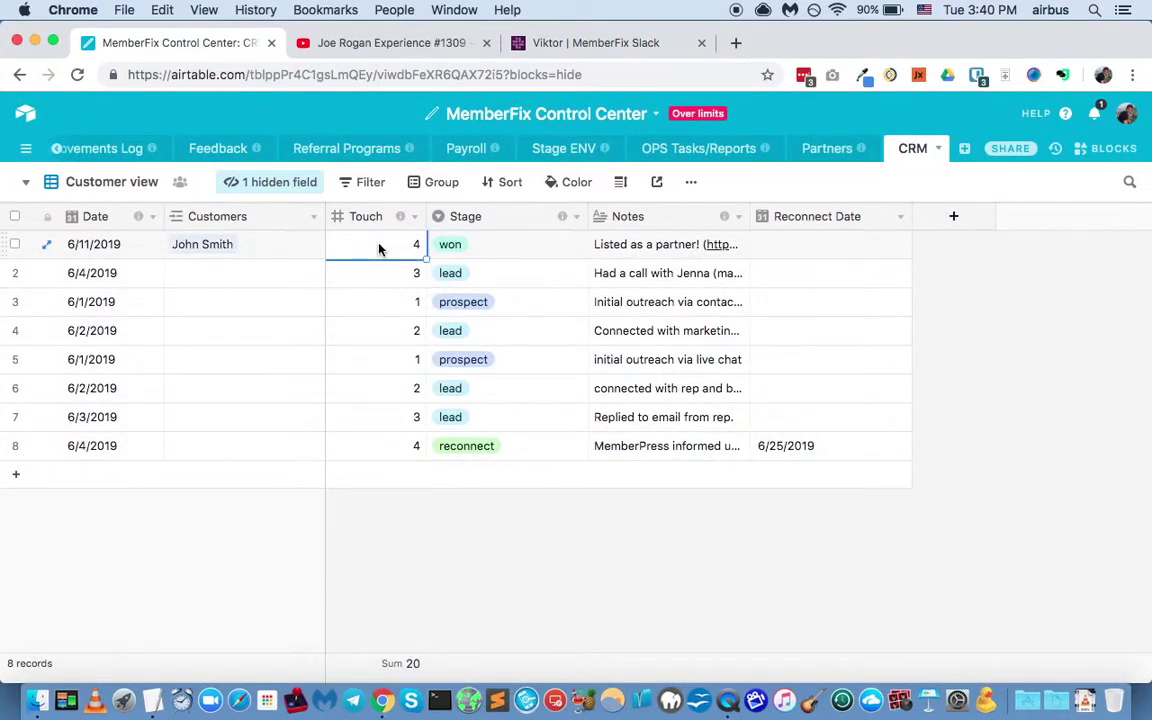
text(1)
key(Return)
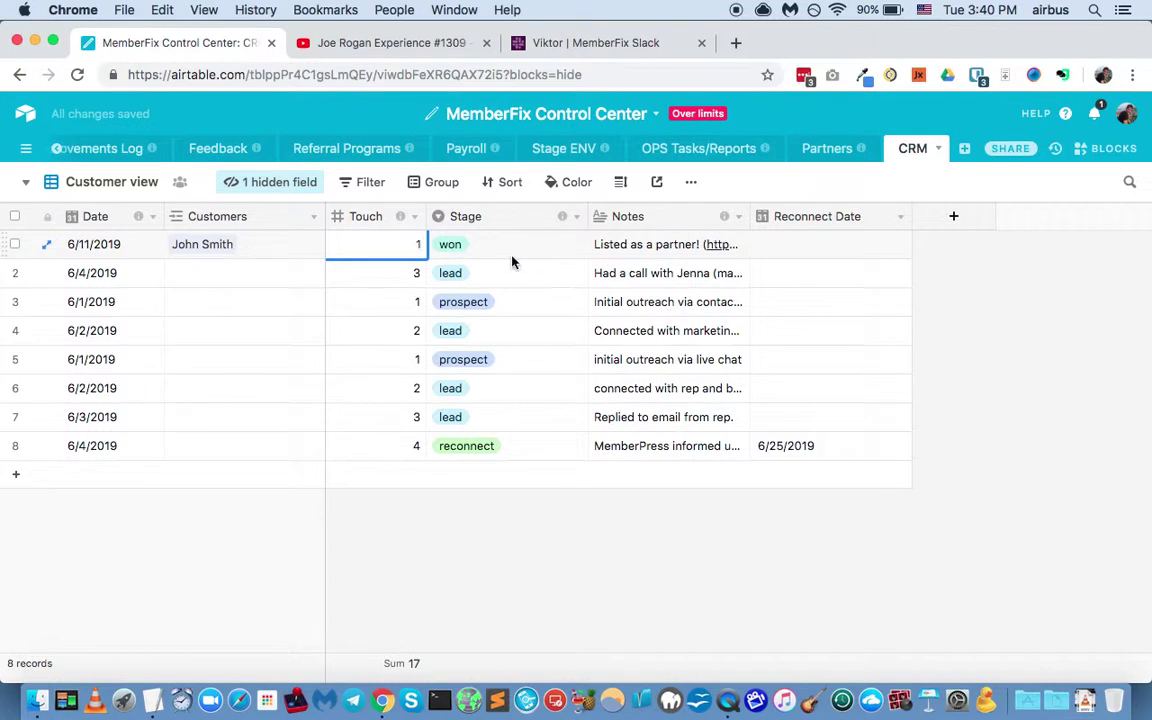
click(514, 250)
click(514, 252)
click(480, 334)
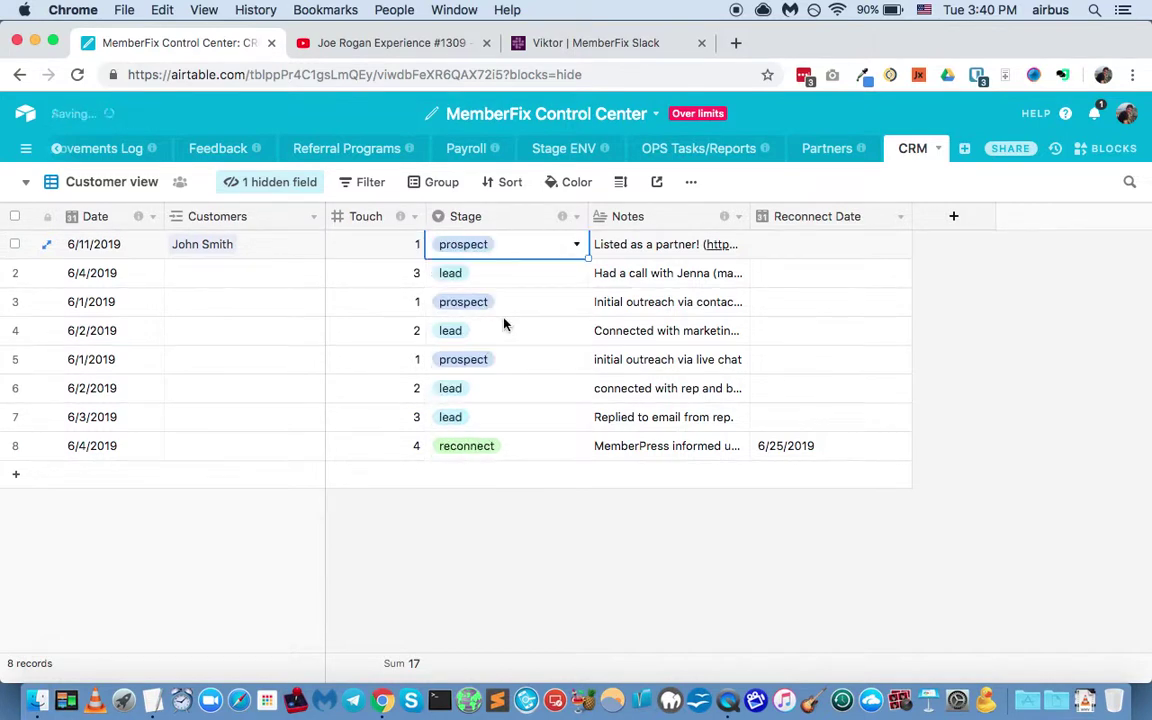
Step: Replace row 1's note with 'Found him on MSA.'
double_click(670, 244)
key(super+a)
text(Fou)
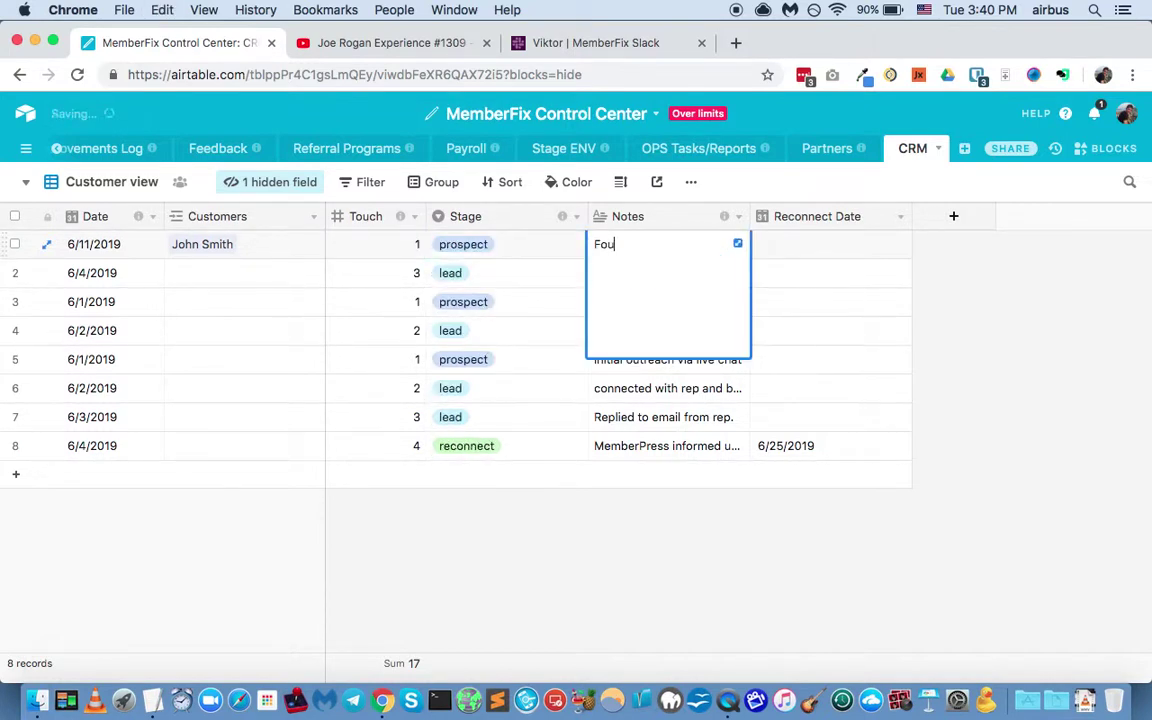
text(nd him on MSA.)
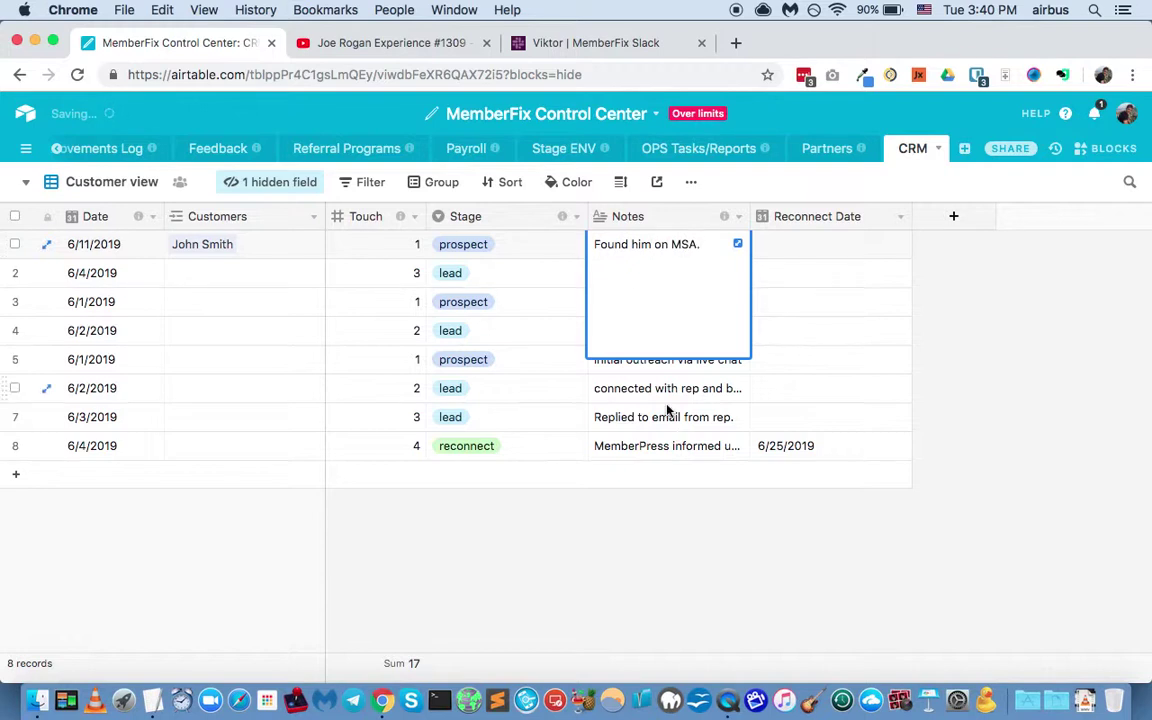
click(666, 410)
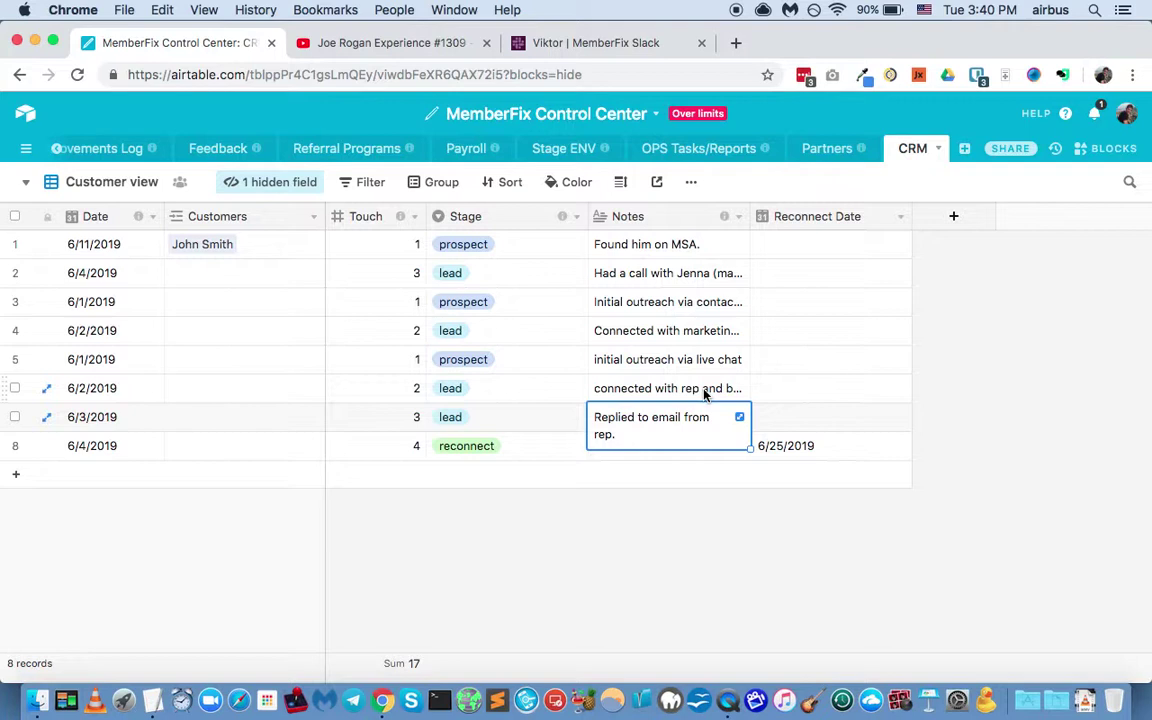
Step: Review row 8's note and row 2, then start a filter condition on the view
click(676, 452)
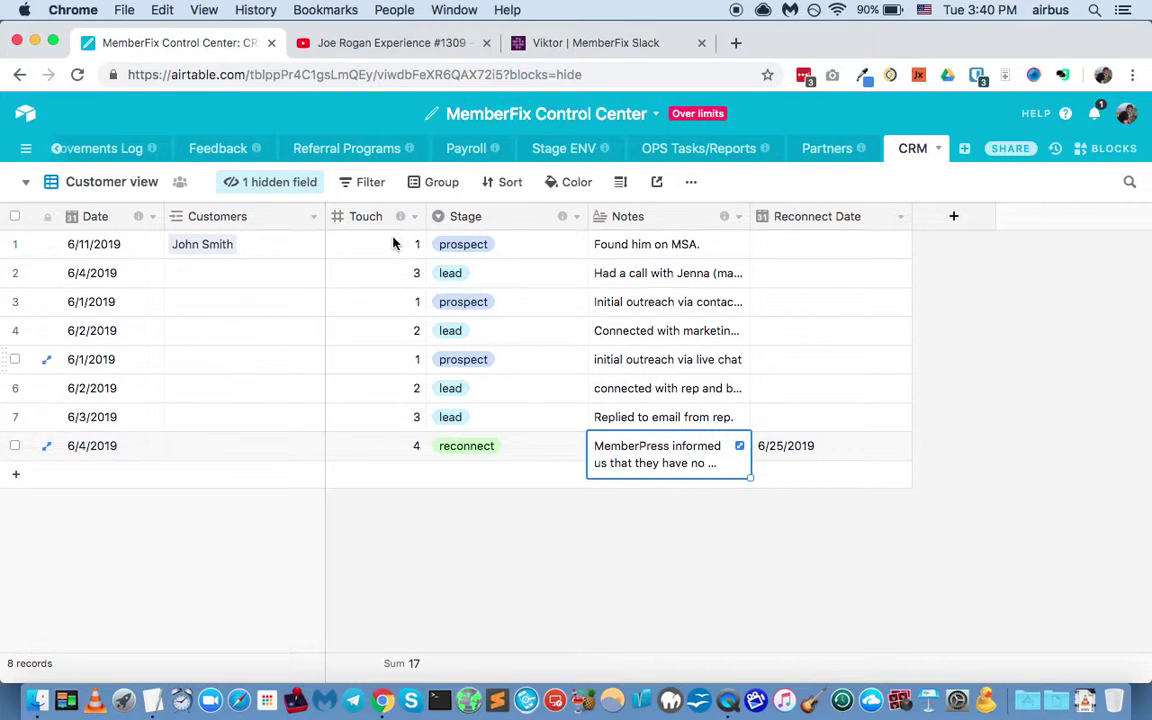
click(16, 274)
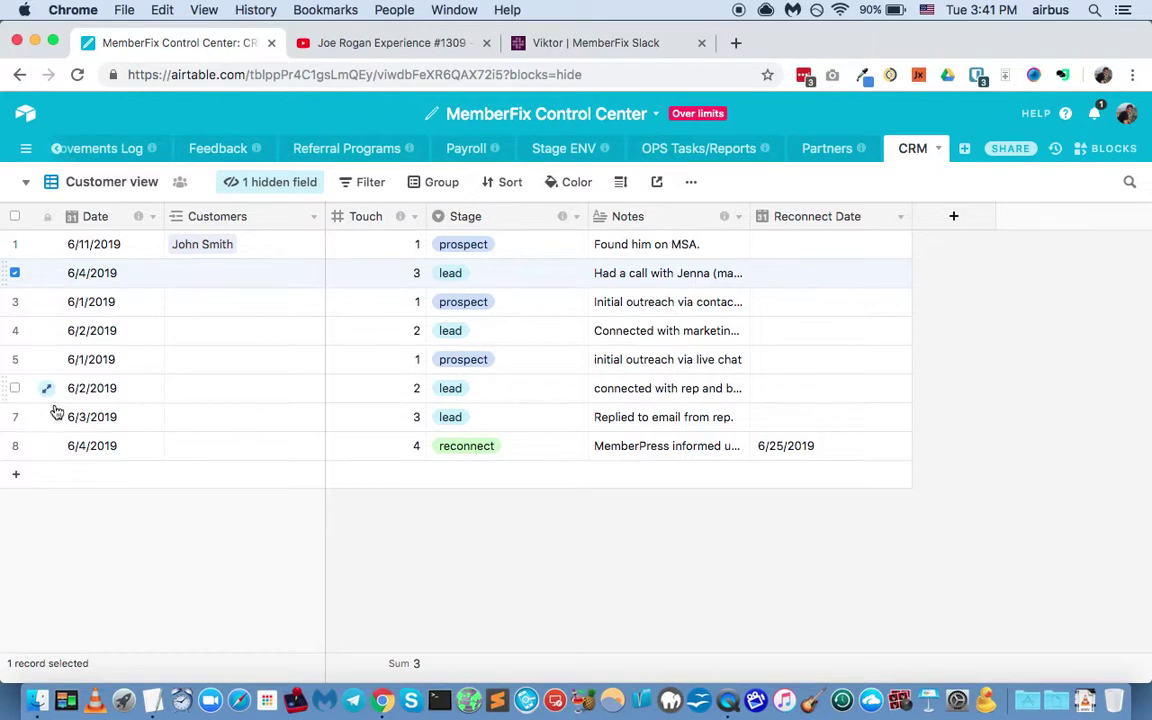
click(387, 186)
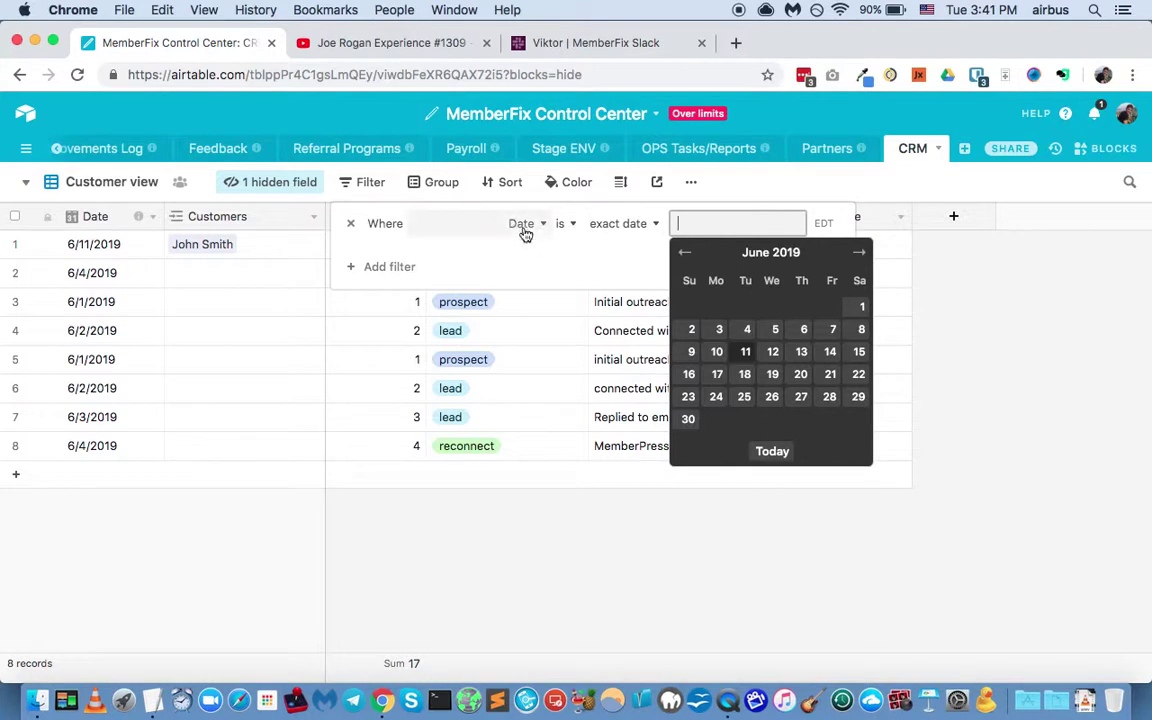
Step: Try filtering the view on Prospect (partners) being not empty, then empty
click(524, 226)
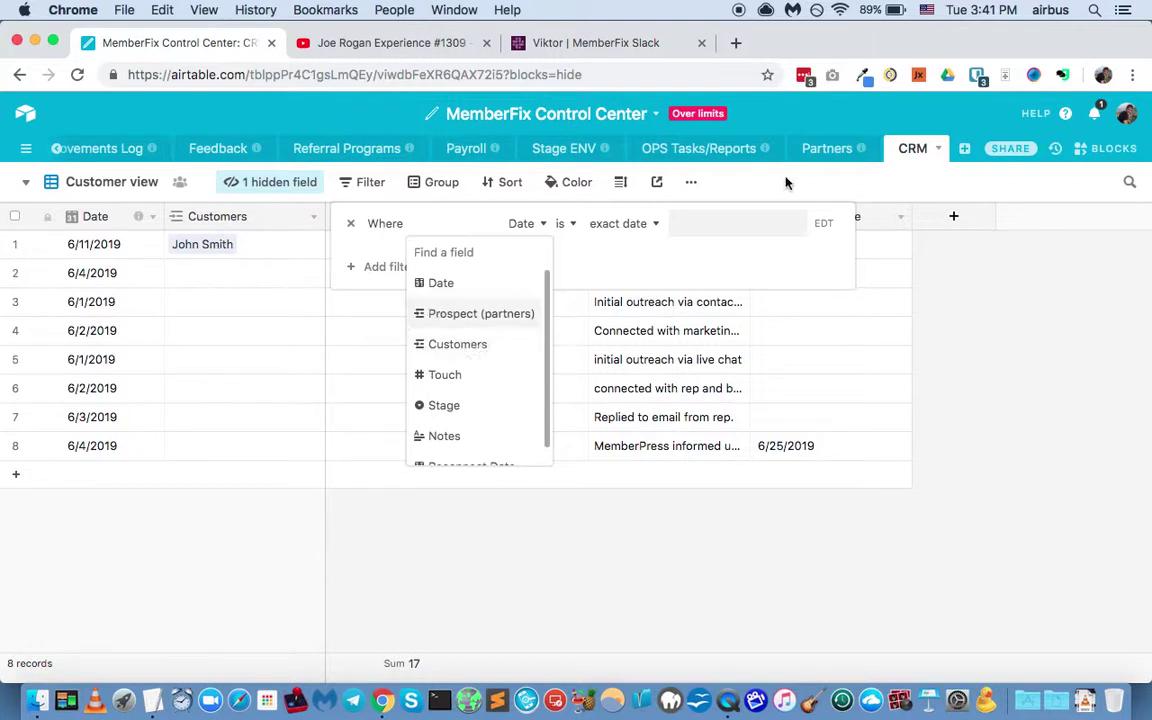
key(Escape)
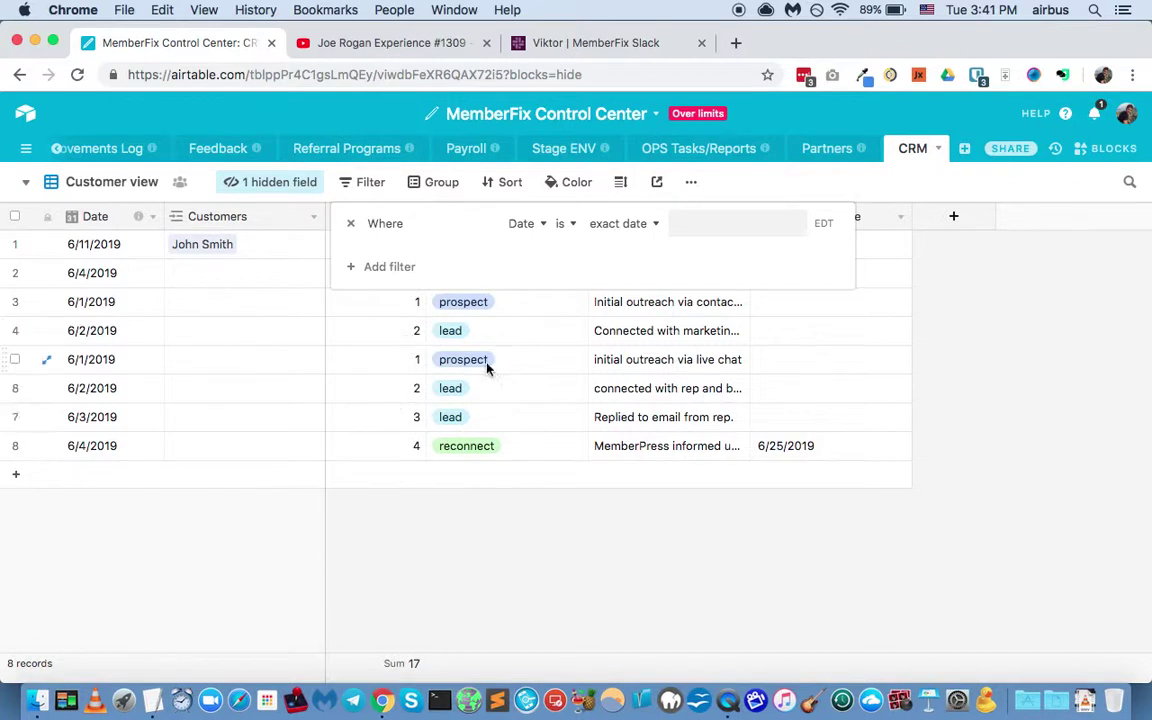
key(Escape)
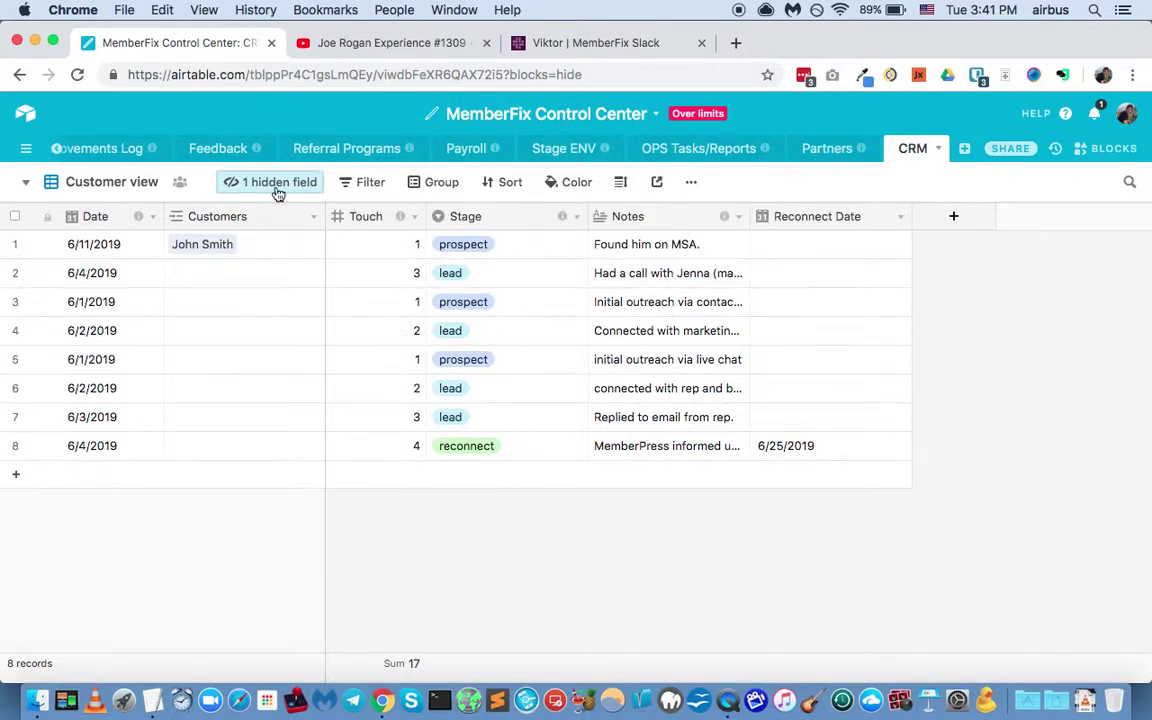
click(378, 184)
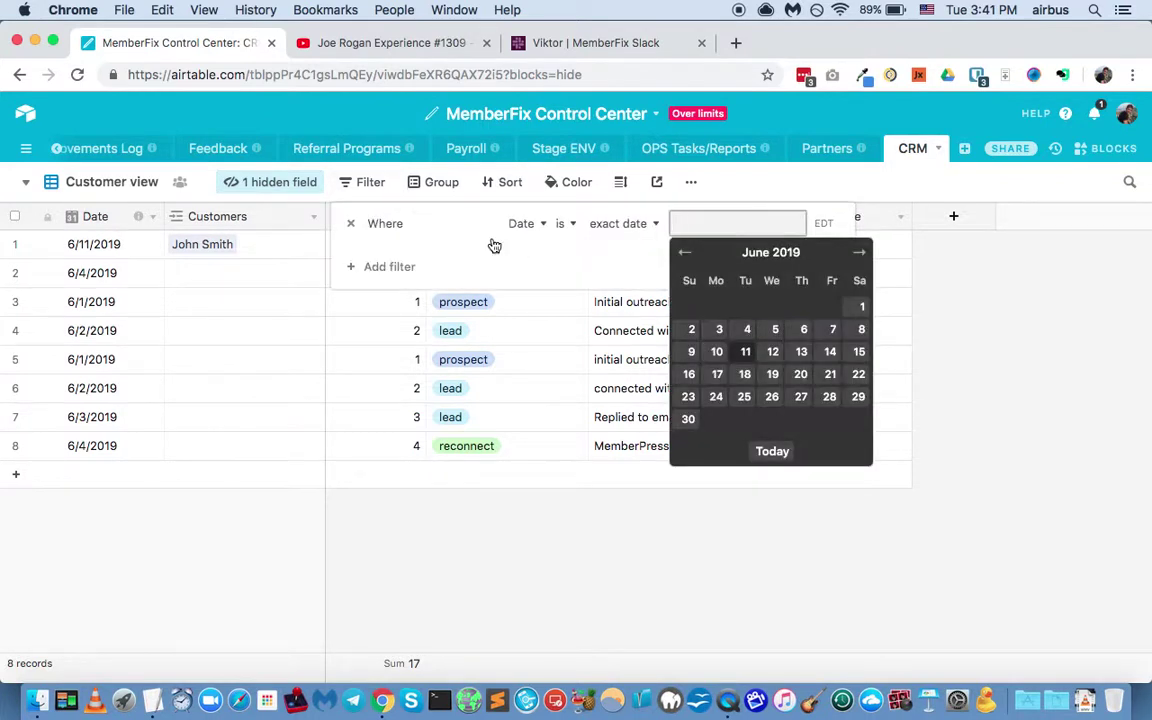
click(527, 224)
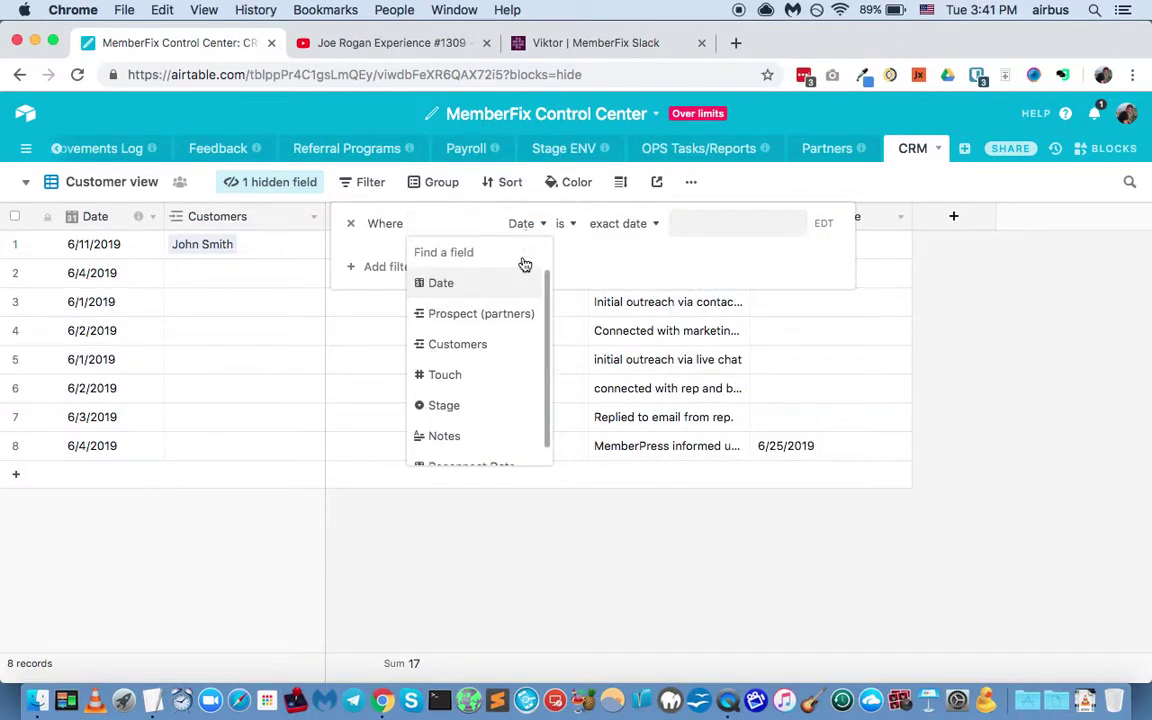
click(493, 315)
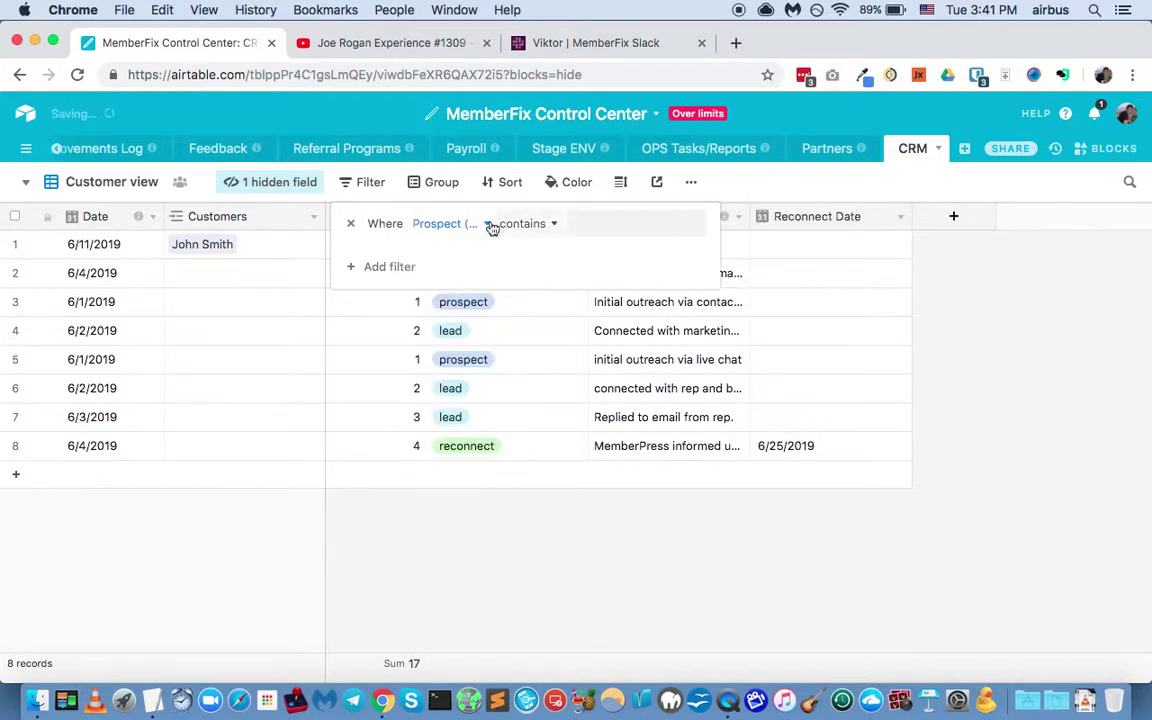
click(481, 224)
click(510, 226)
click(510, 228)
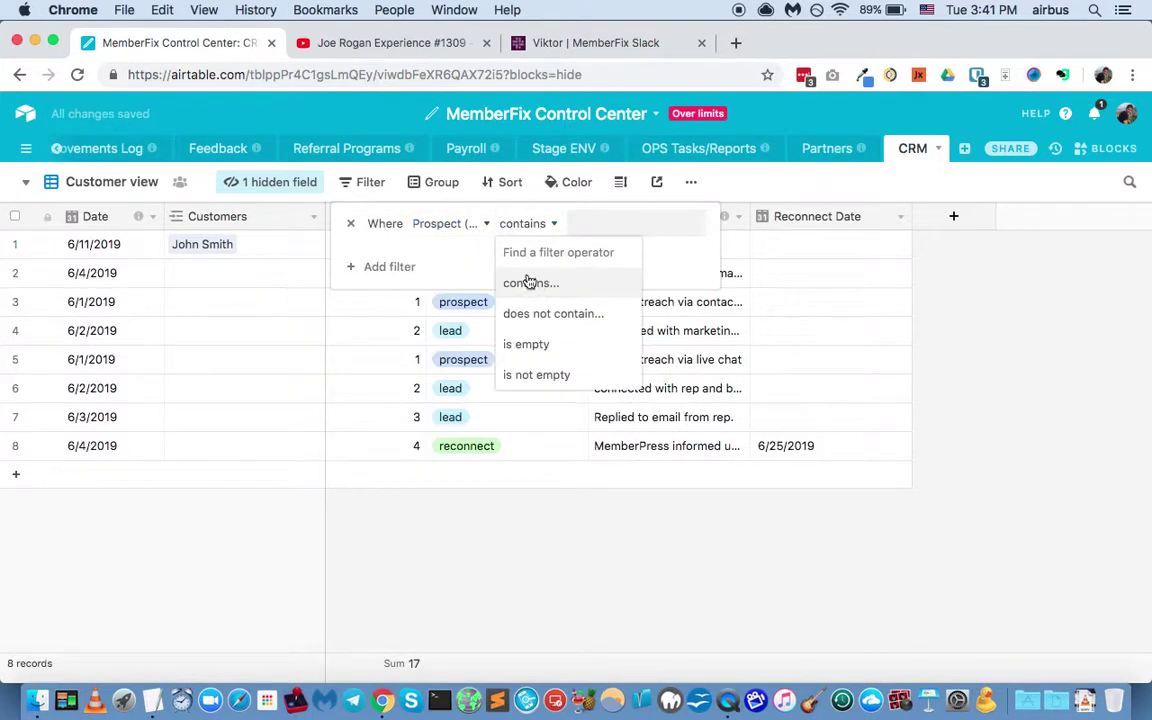
click(544, 386)
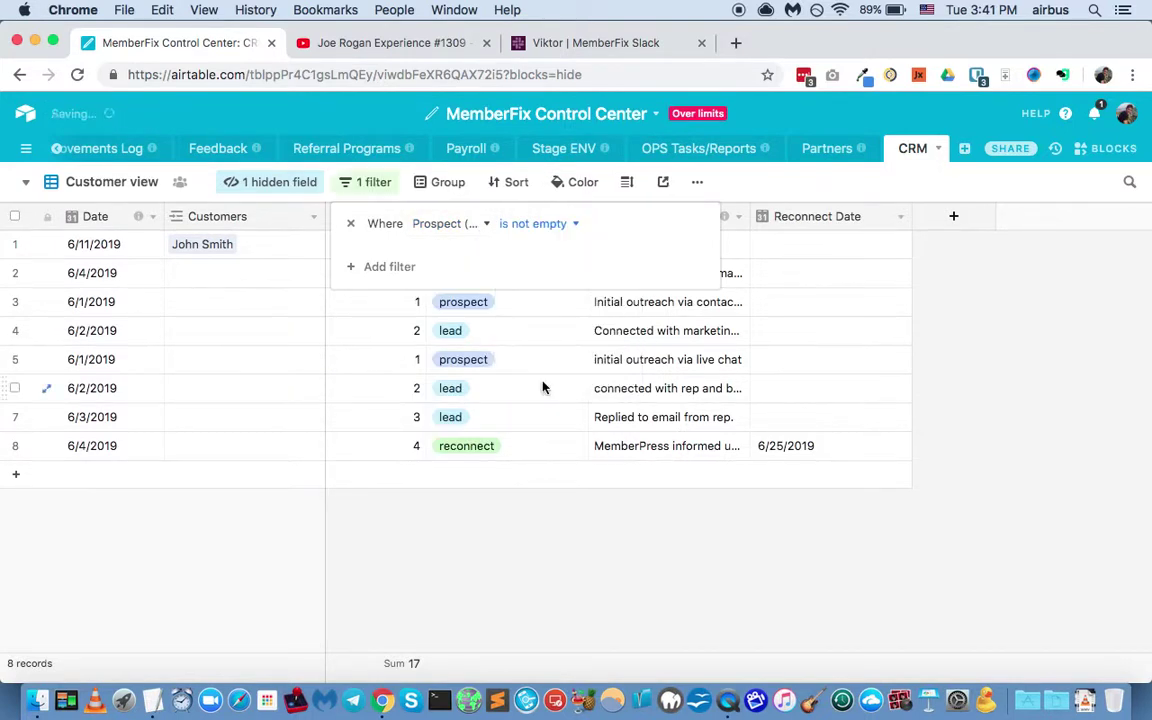
click(510, 224)
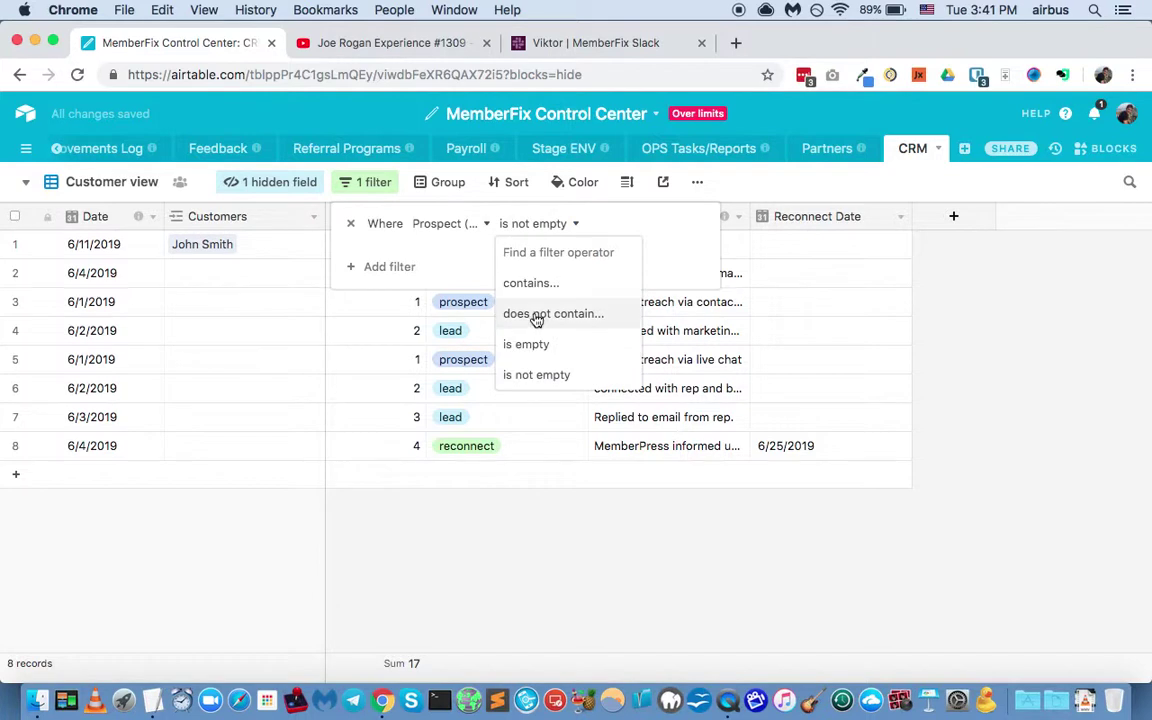
click(539, 348)
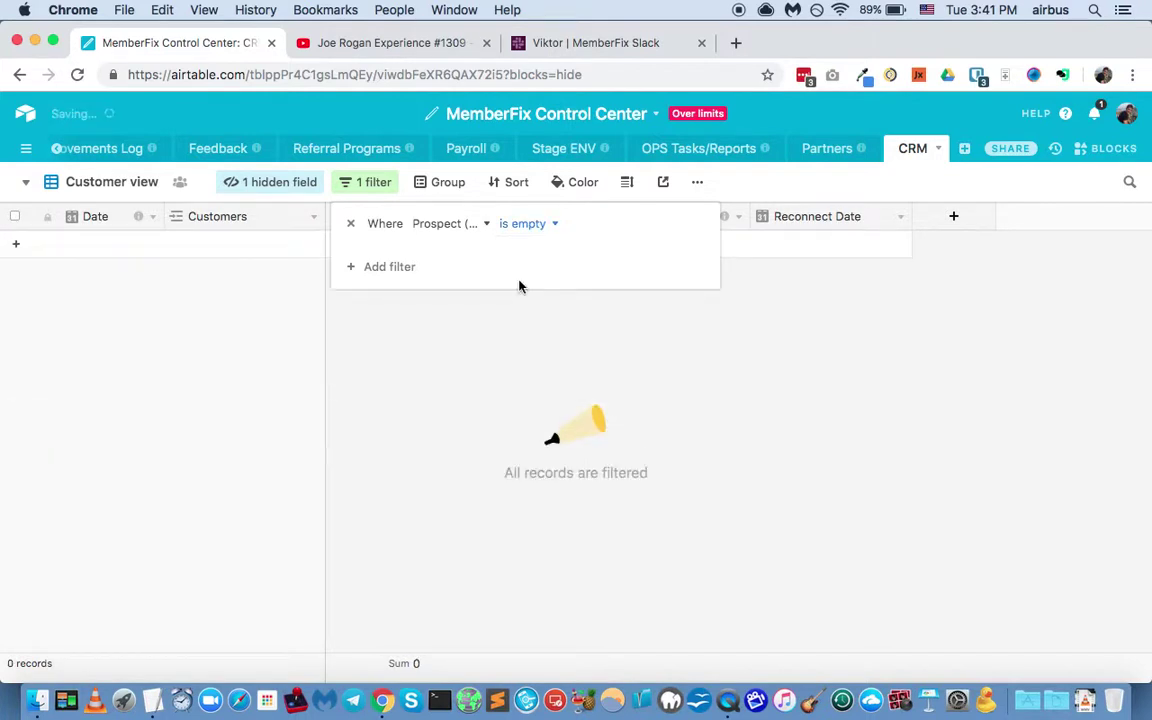
Step: Switch the filter to Customers is not empty and close the filter settings
click(518, 230)
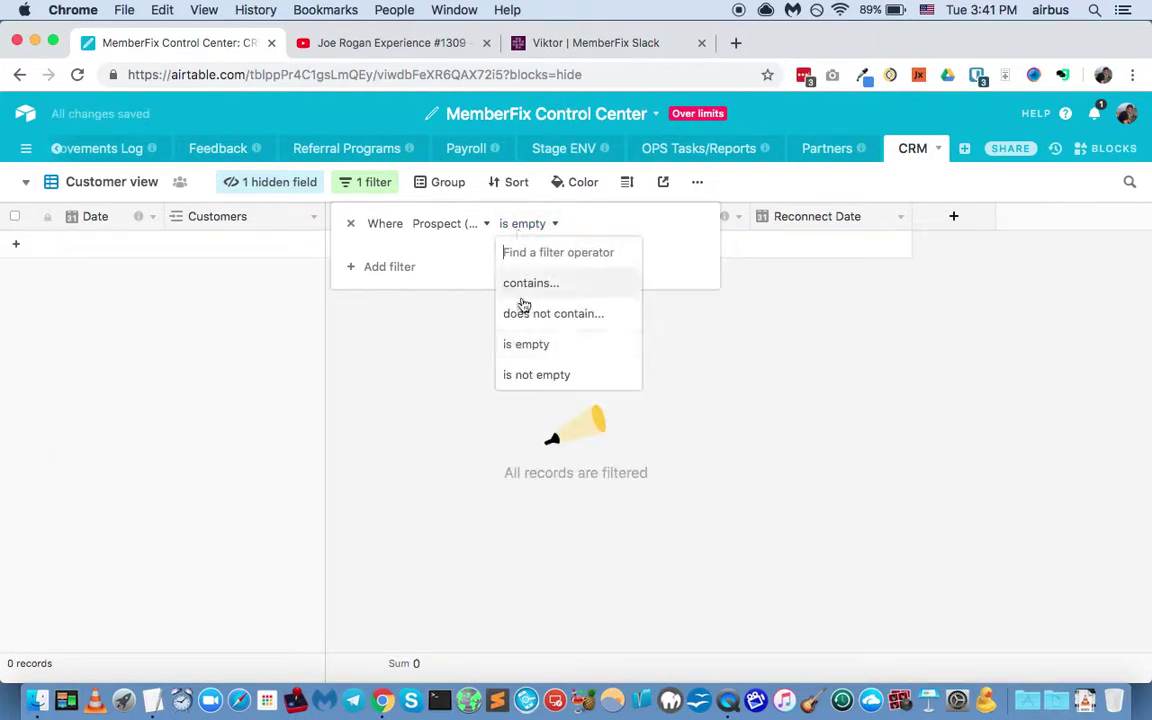
click(446, 228)
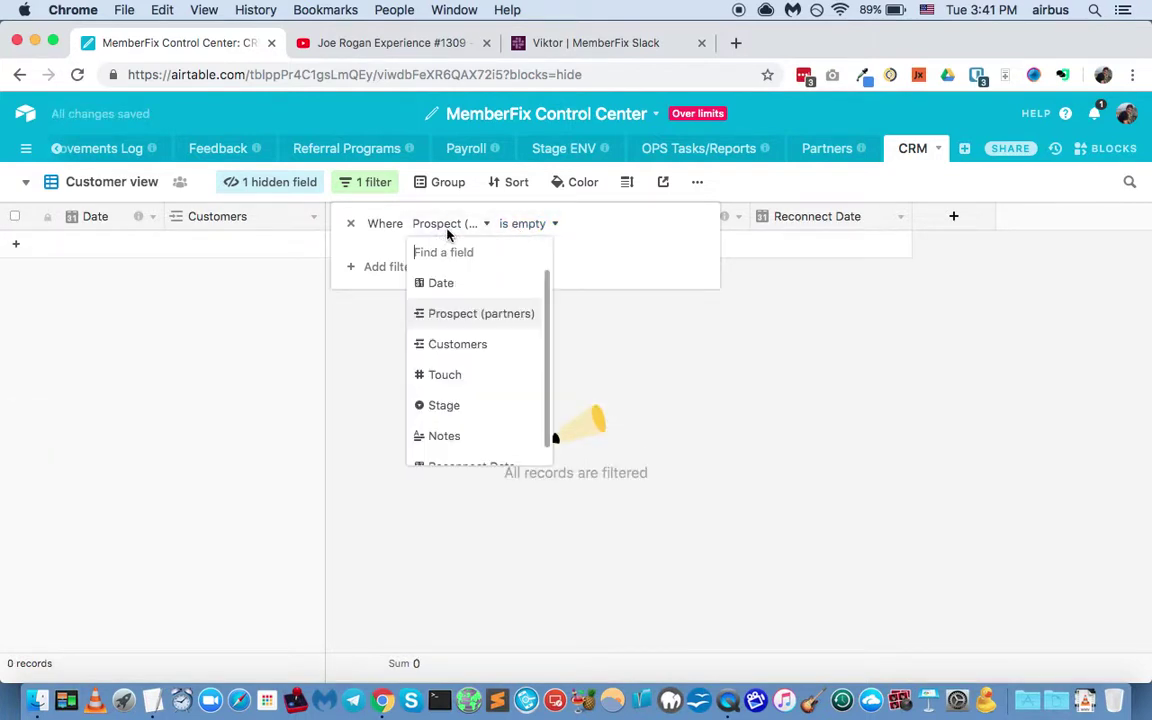
click(455, 345)
click(533, 224)
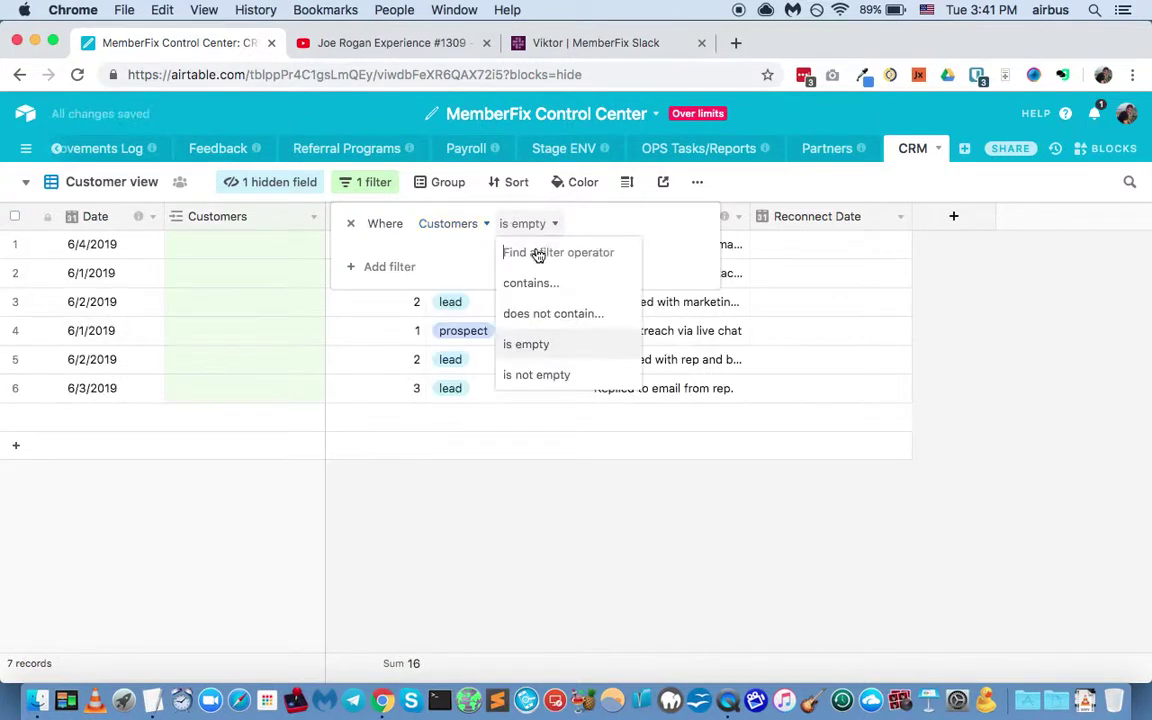
click(547, 377)
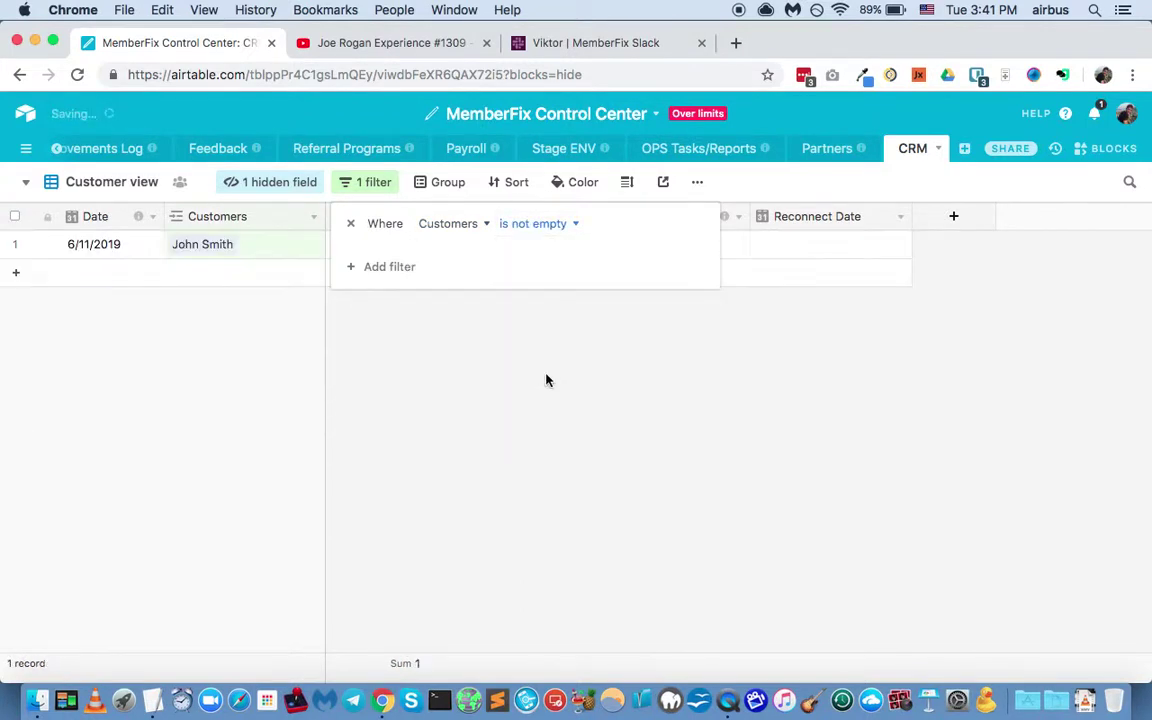
click(738, 193)
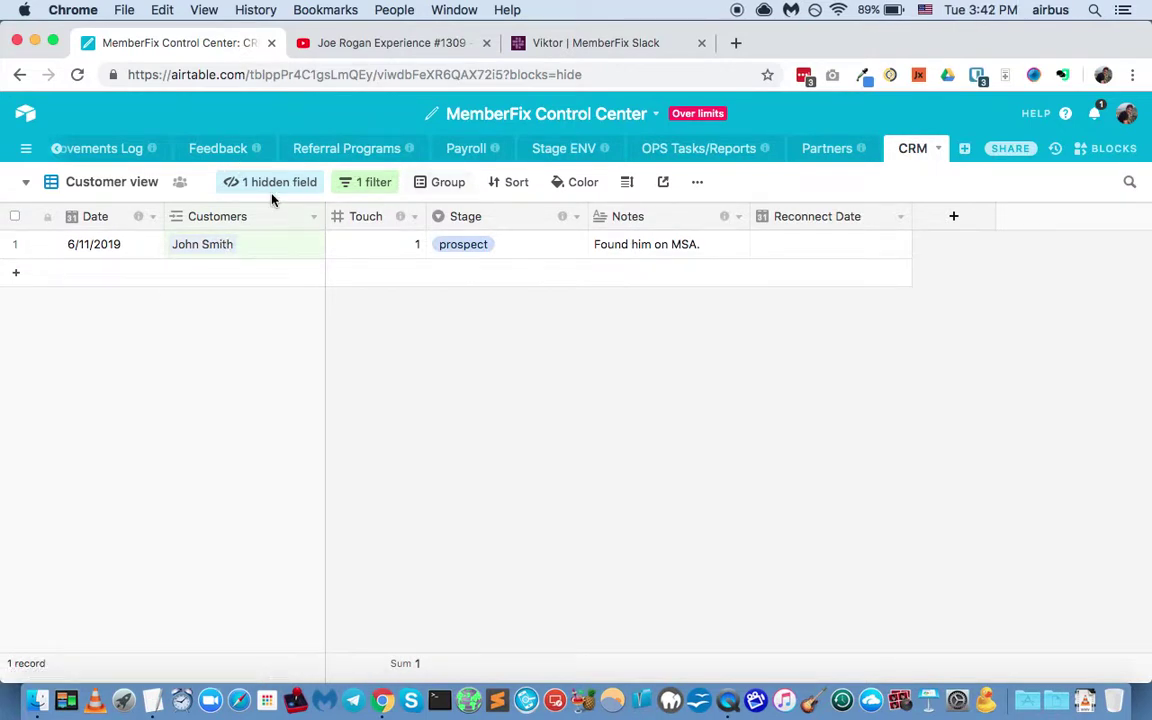
Step: Add a new record dated 6/14/2019 and open its customer link list
click(182, 274)
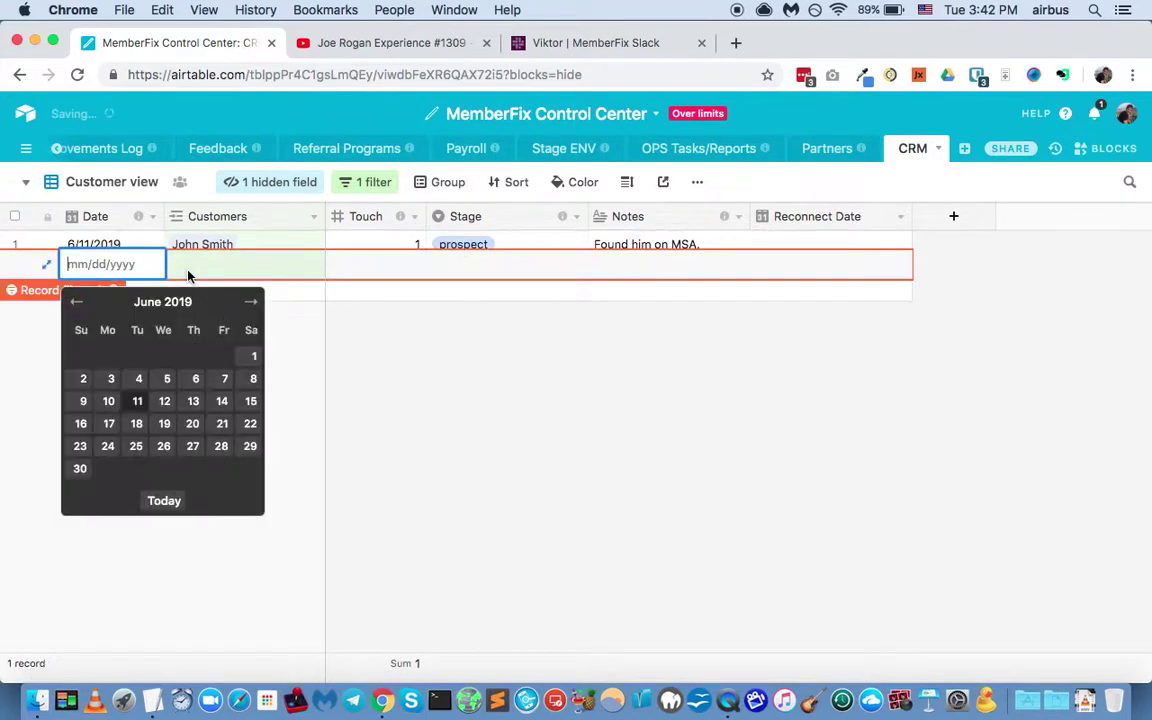
click(222, 401)
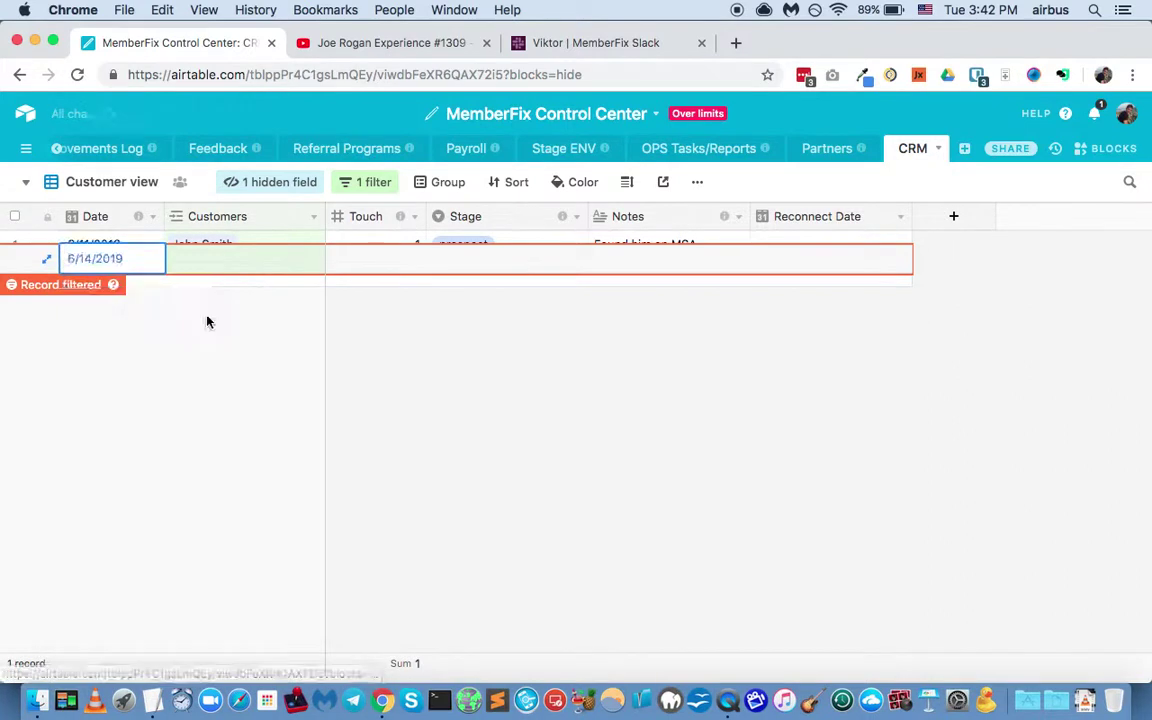
click(187, 263)
click(175, 260)
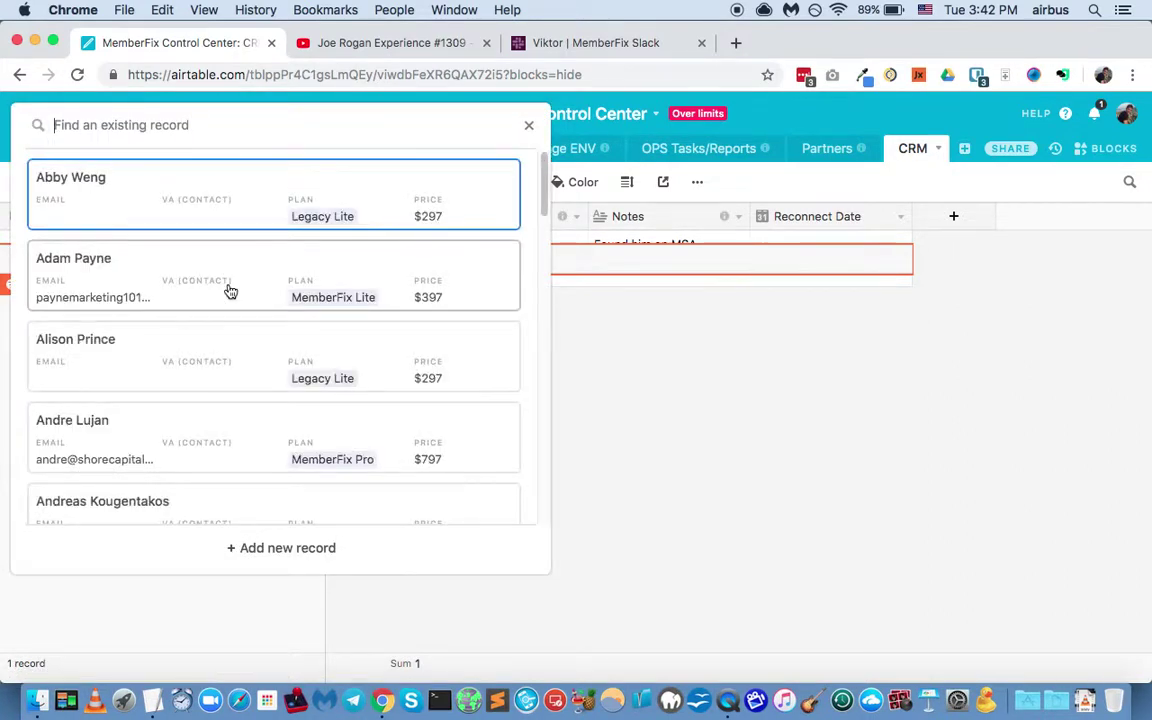
Step: Create a new linked customer with their name, e-mail and Prospect status
click(320, 564)
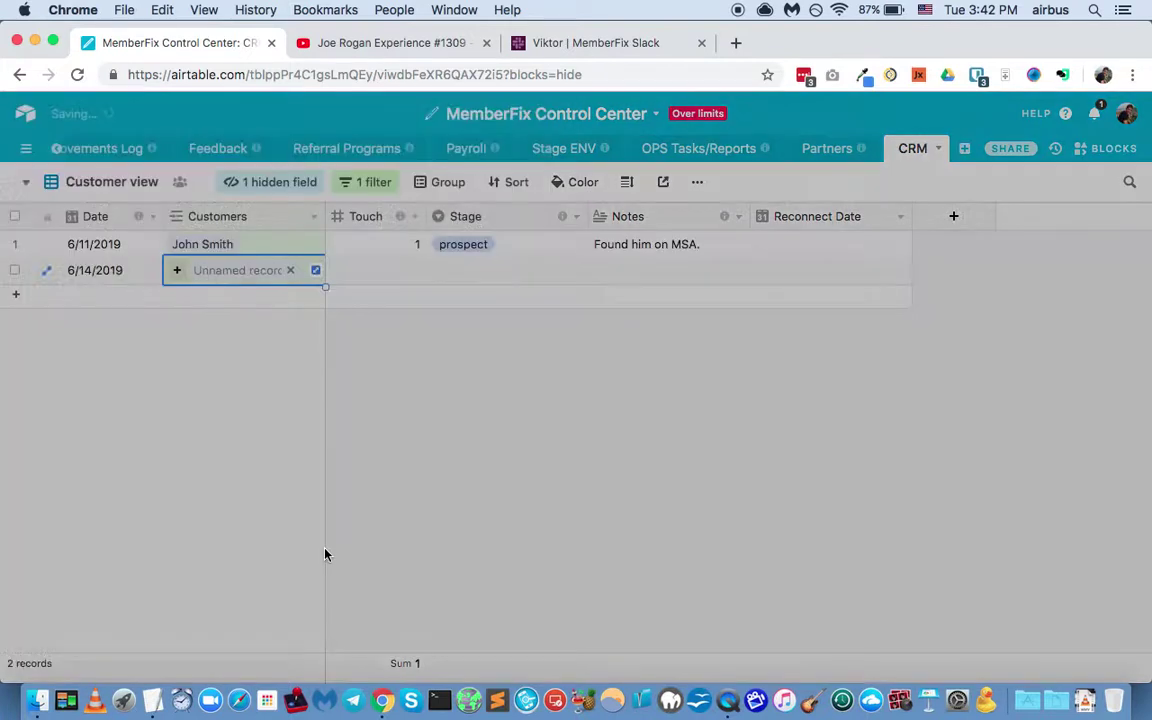
text(Jane )
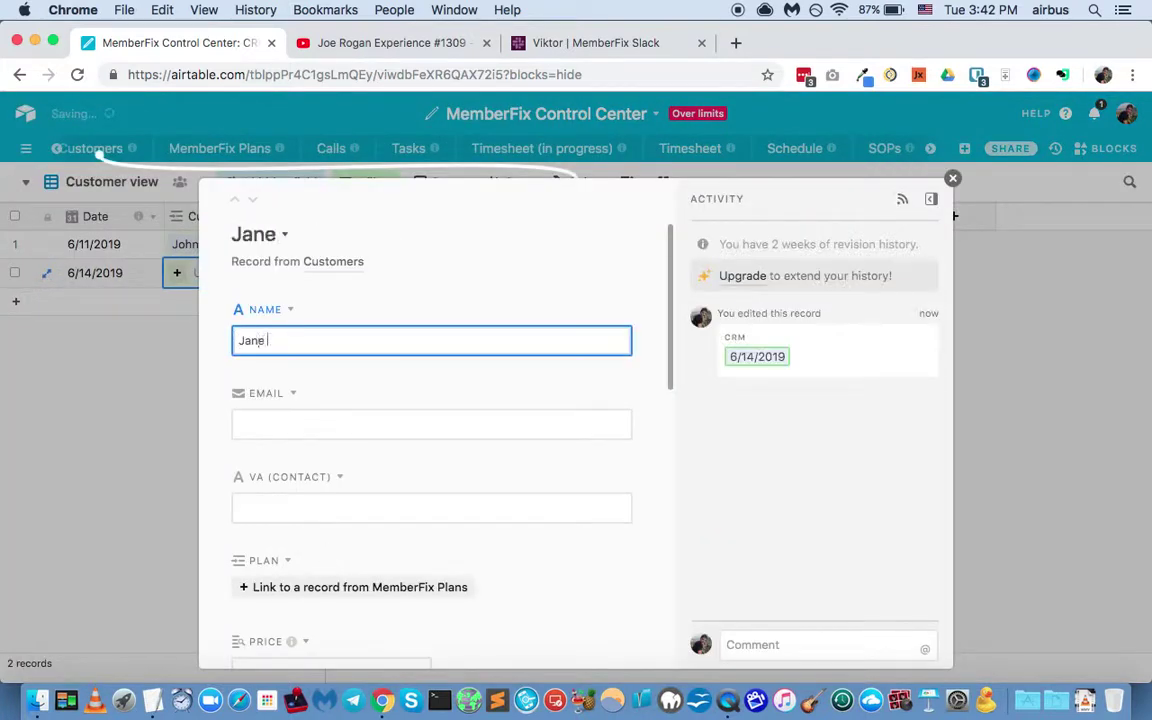
text(Doe)
key(Tab)
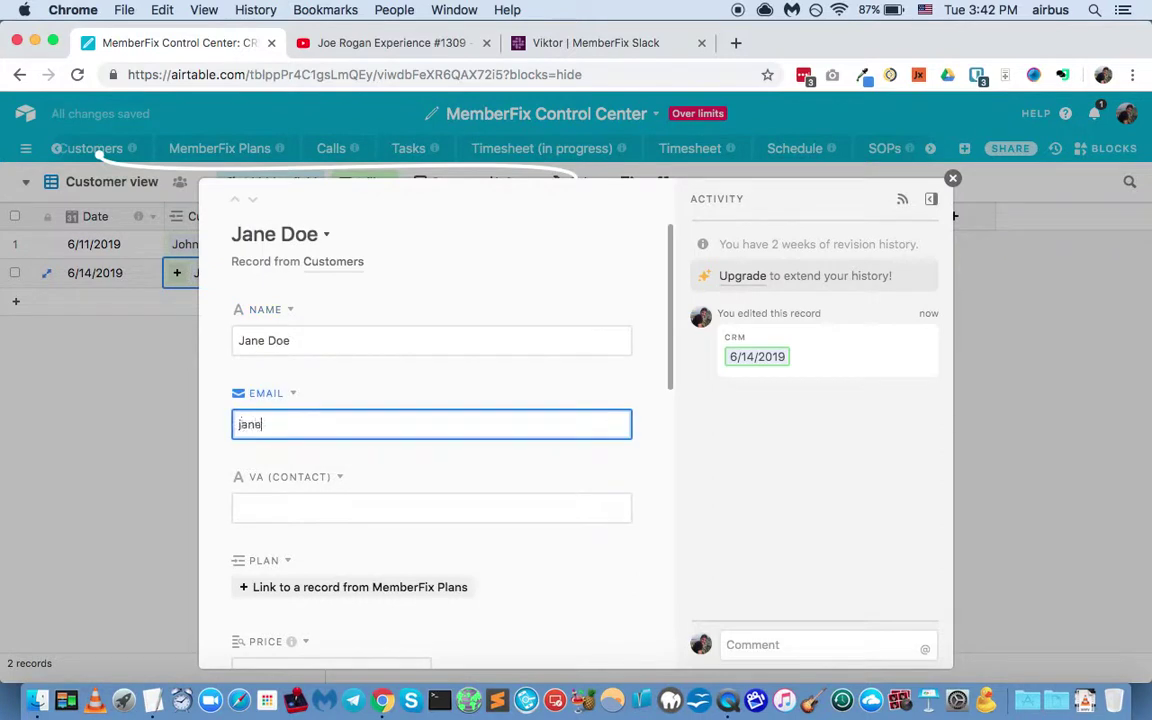
scroll(303, 593, down, 3)
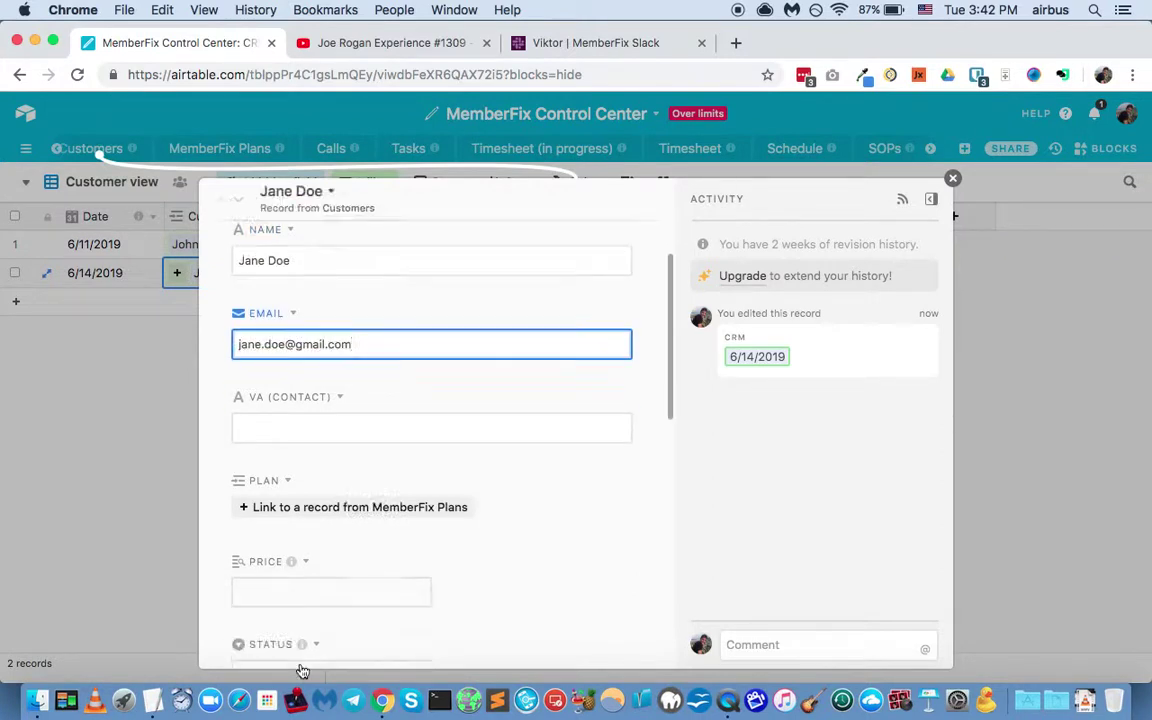
scroll(303, 593, down, 3)
click(334, 580)
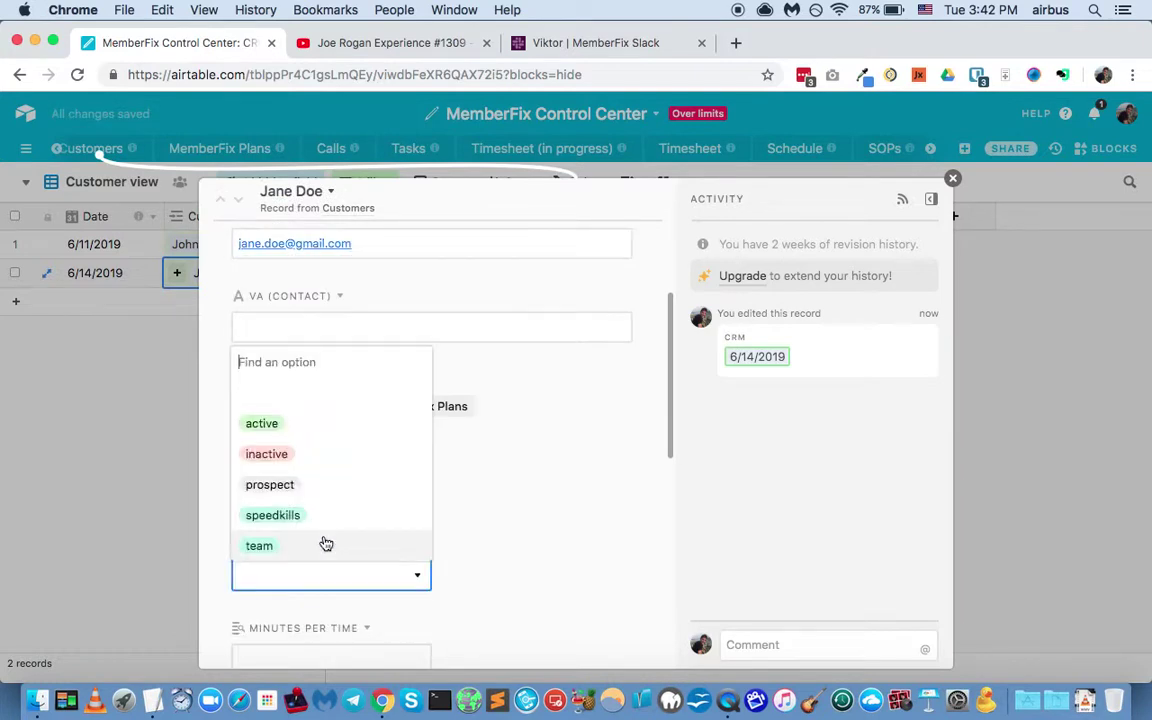
click(326, 487)
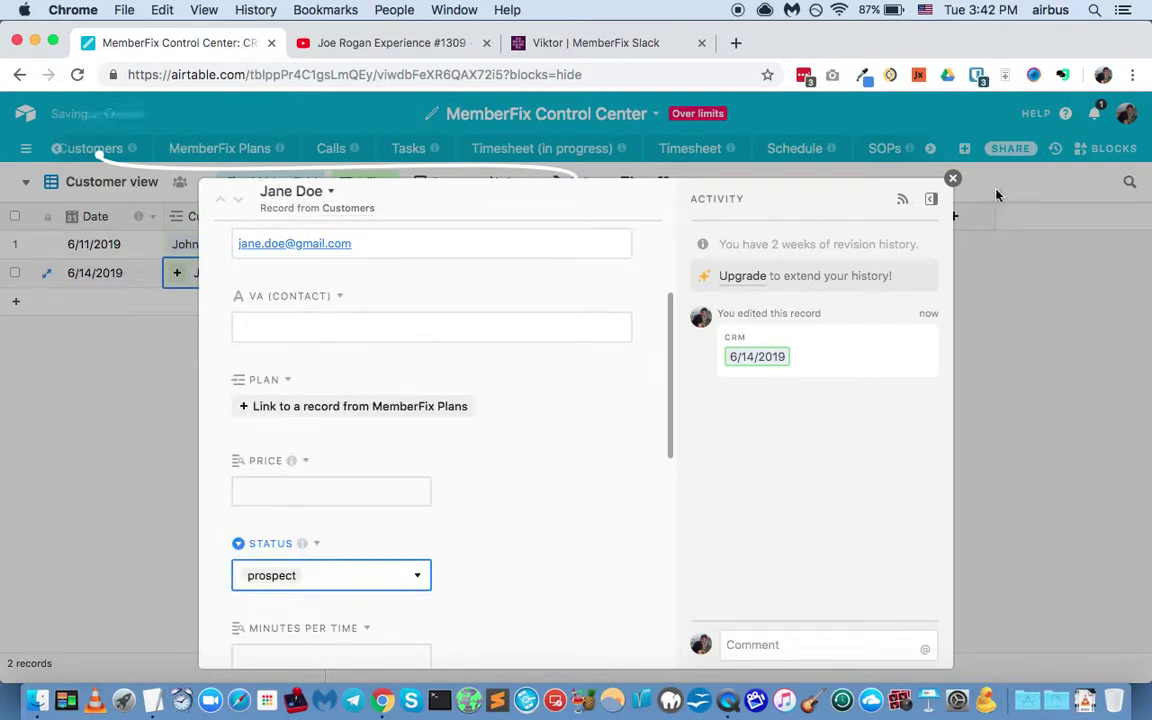
click(952, 180)
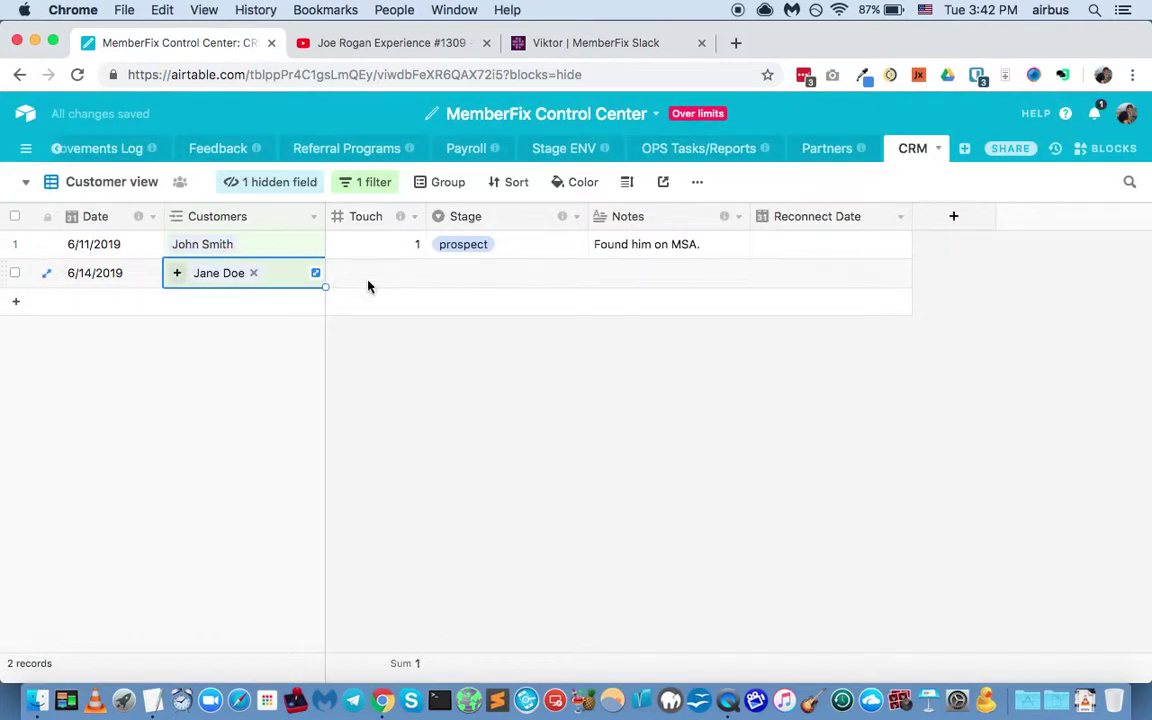
Step: Set the record's Touch to 1, Stage to prospect, and Notes to 'Found on linkedin'
click(373, 283)
text(2)
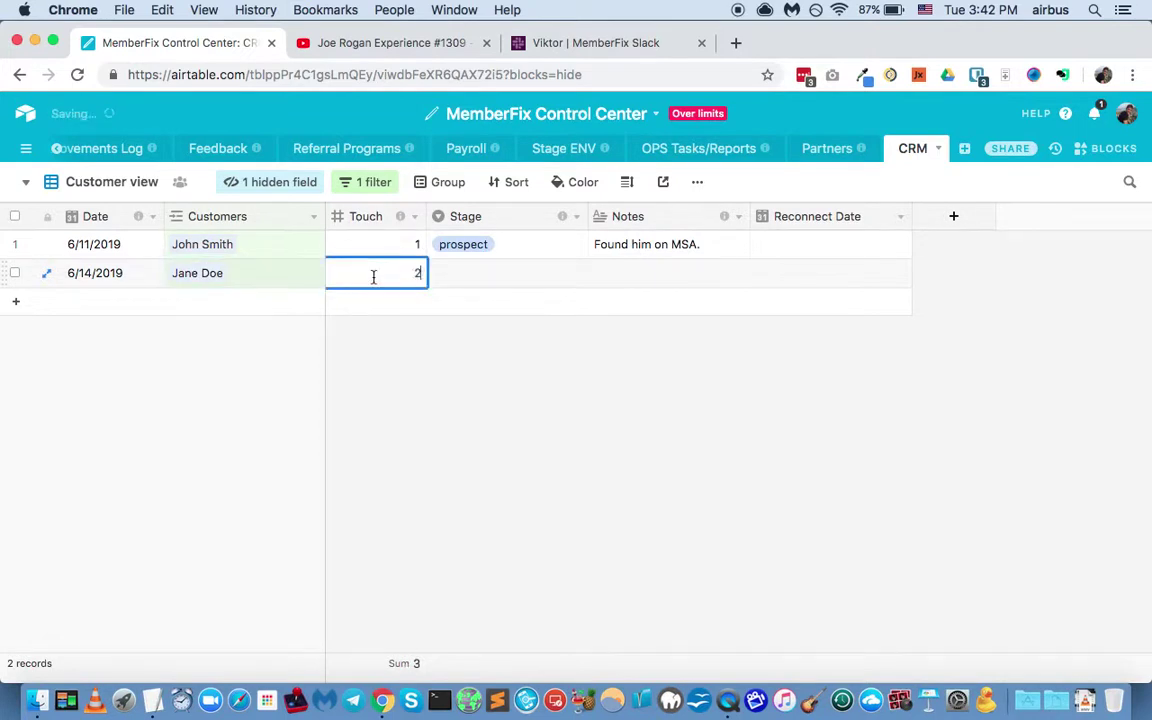
key(BackSpace)
text(1)
click(527, 273)
click(531, 276)
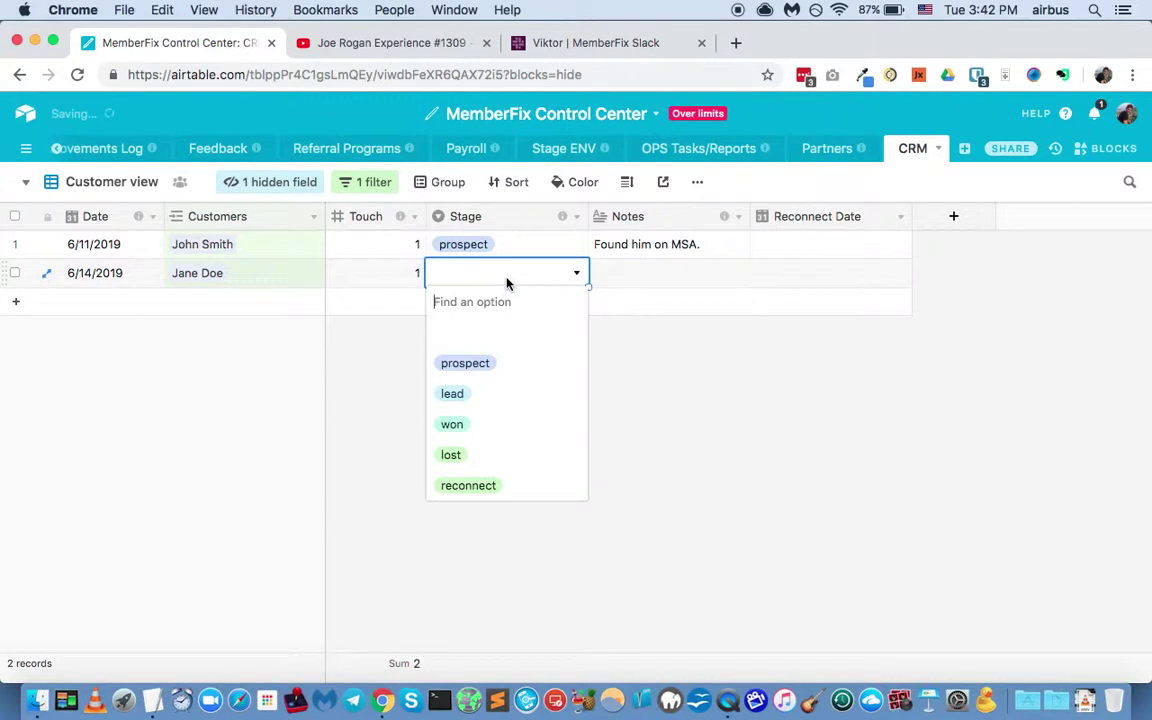
click(468, 364)
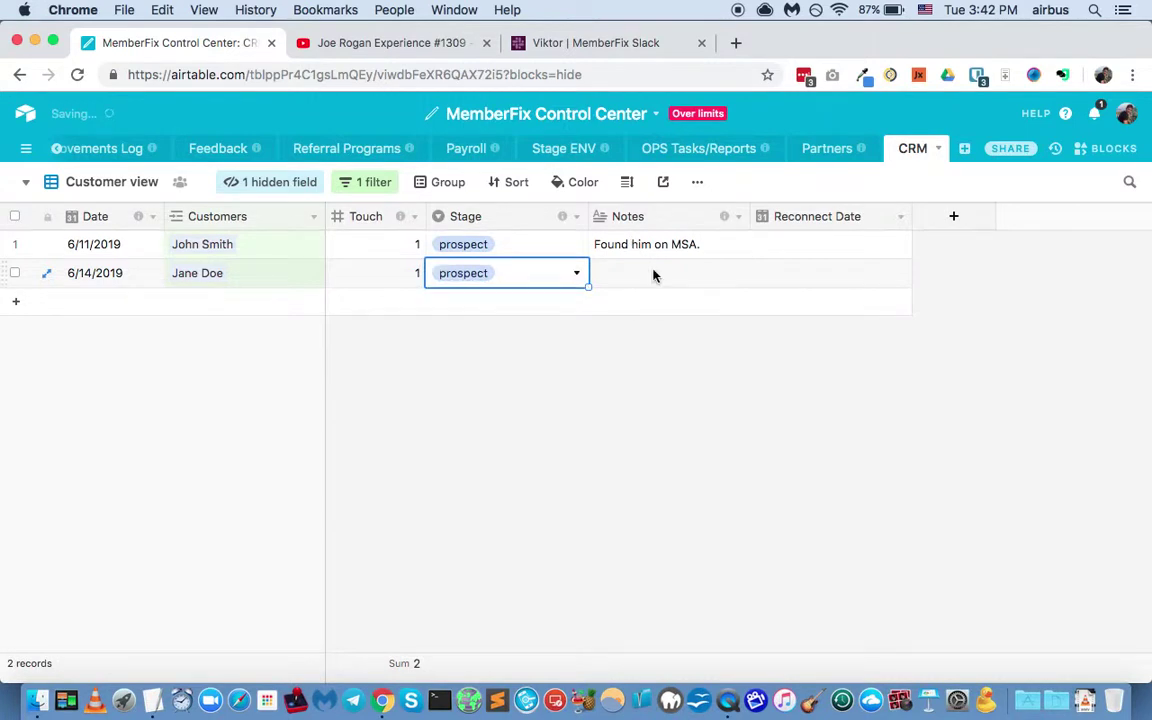
click(653, 274)
text(Found on )
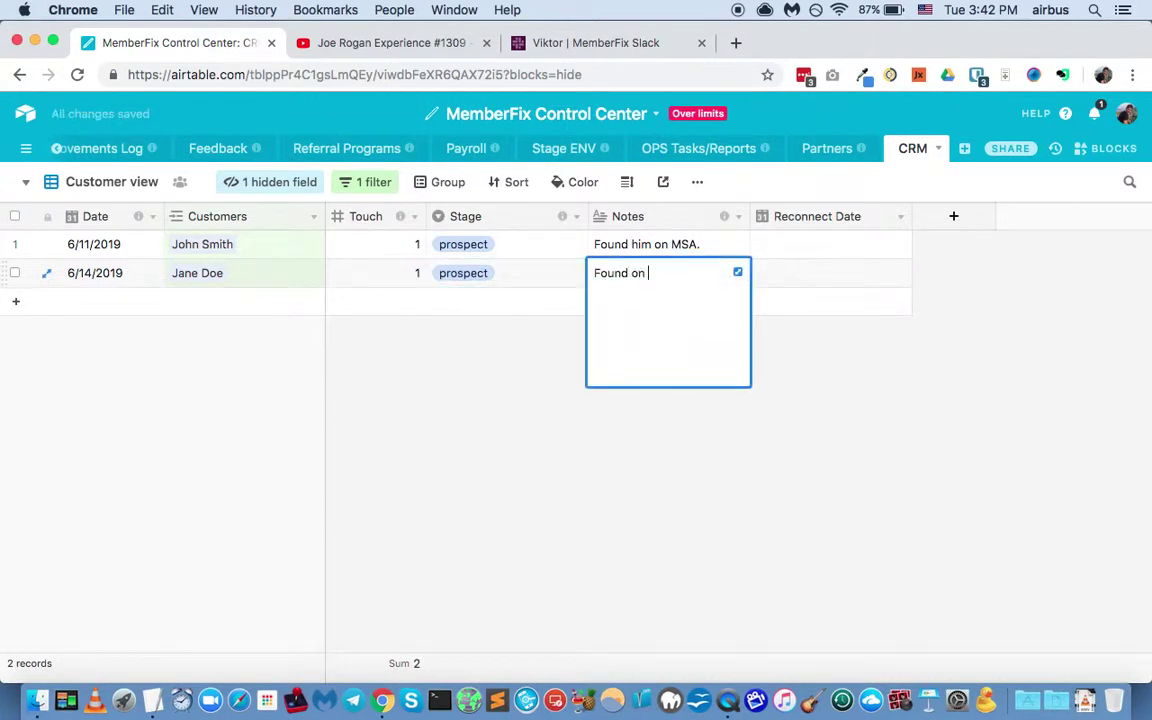
text(linkedin)
Step: Group the Customer view's records by the Customers field
click(445, 183)
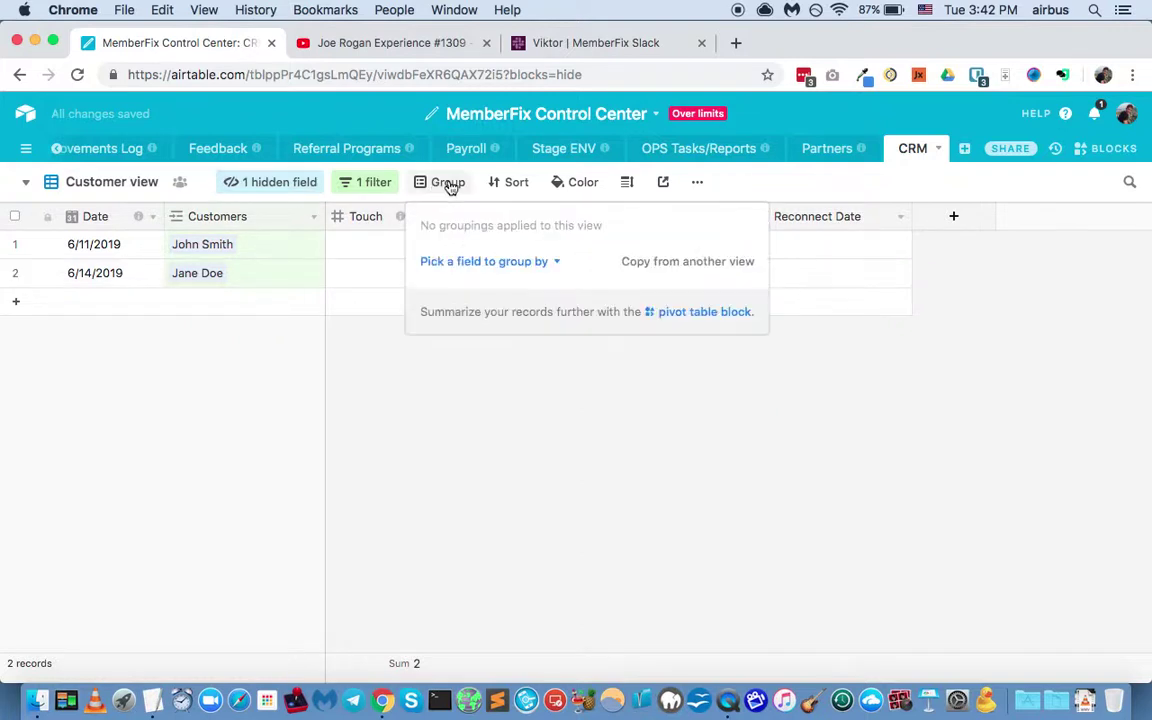
click(513, 260)
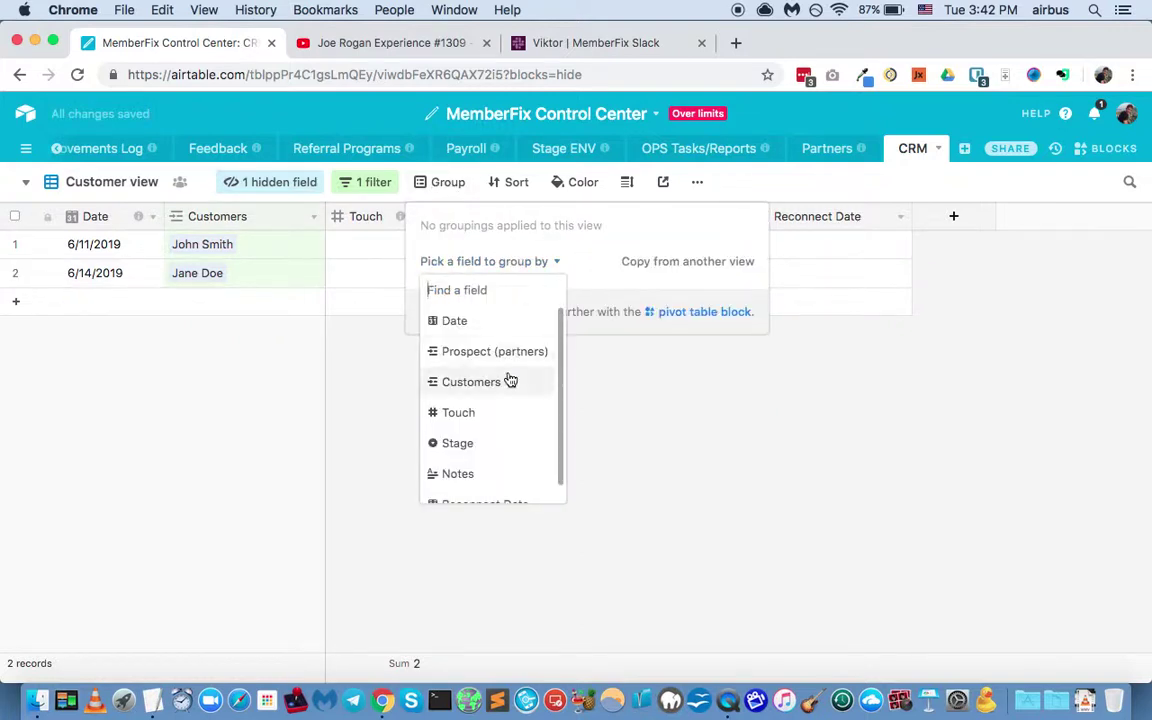
click(510, 381)
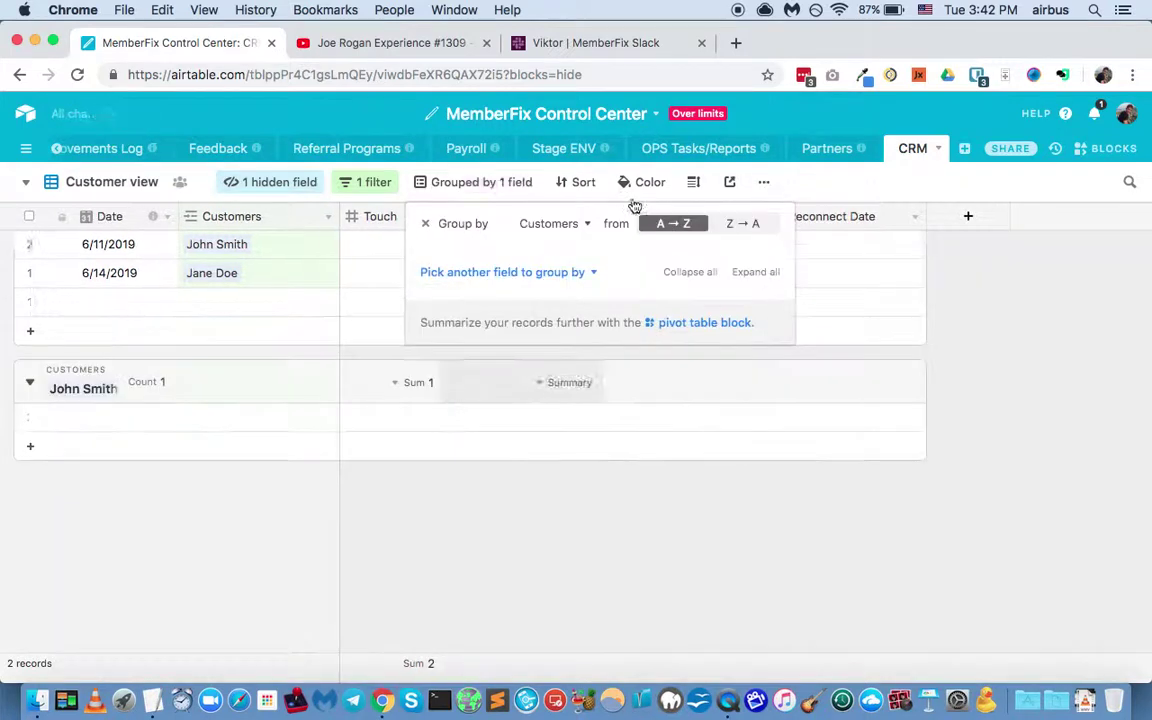
click(828, 183)
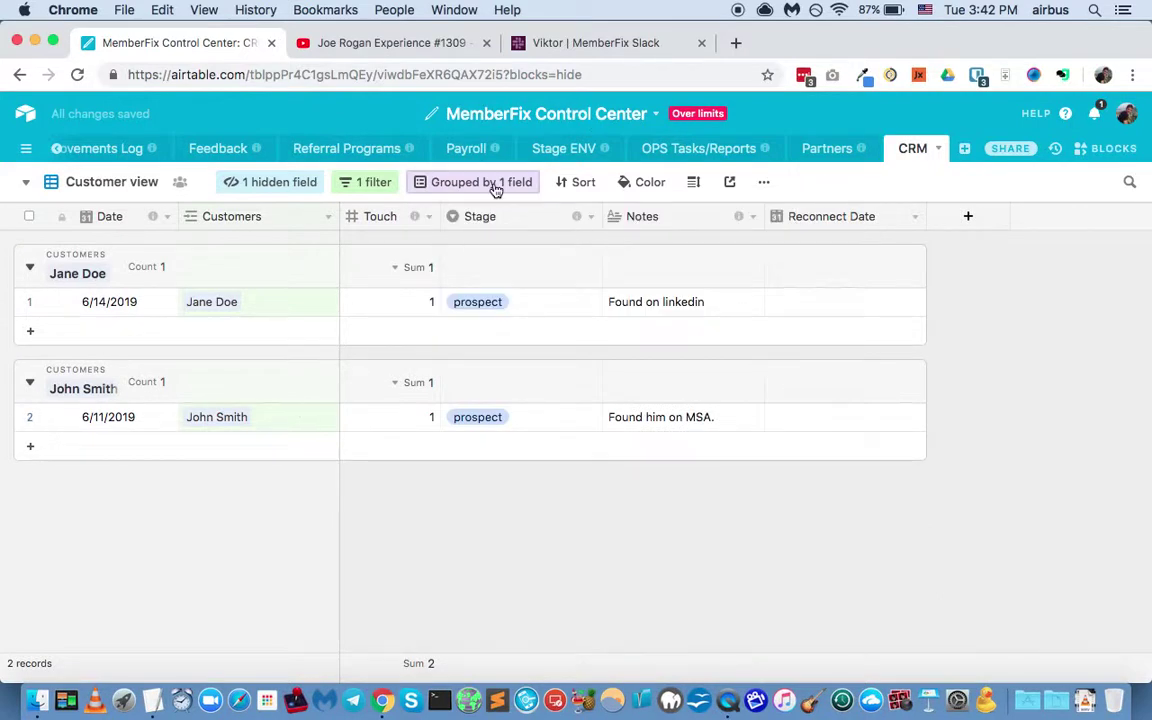
Step: Sort the records by Date ascending, then switch to the Partners view
click(576, 182)
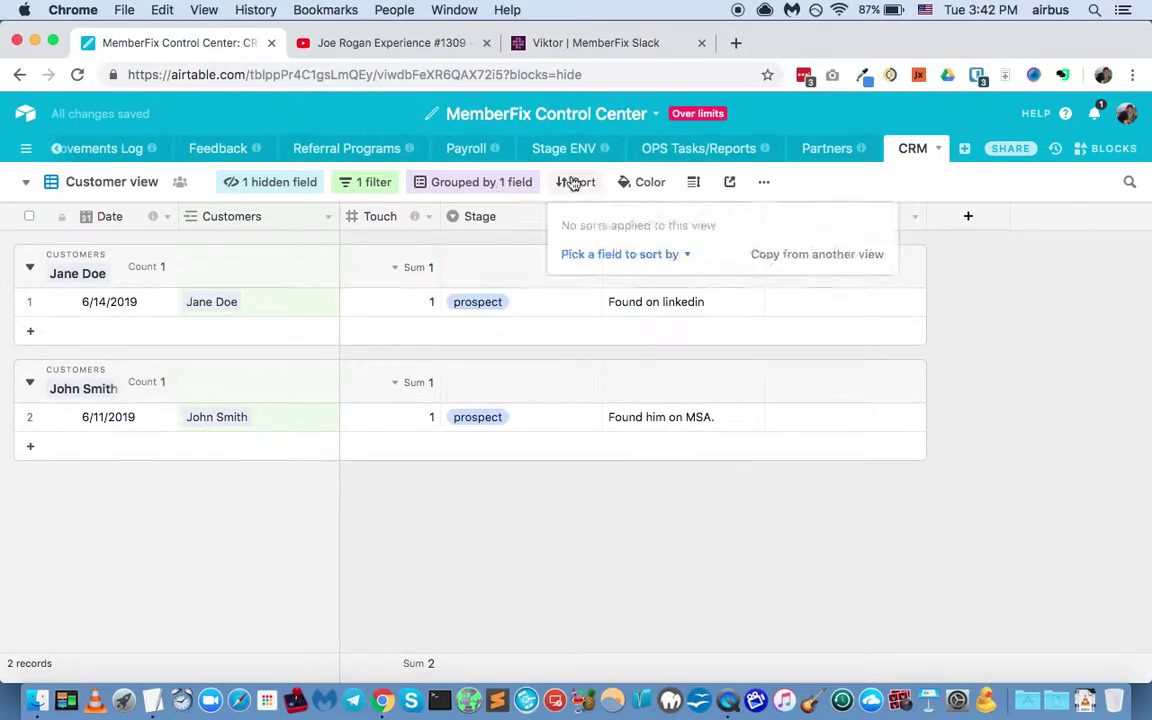
click(667, 256)
click(655, 314)
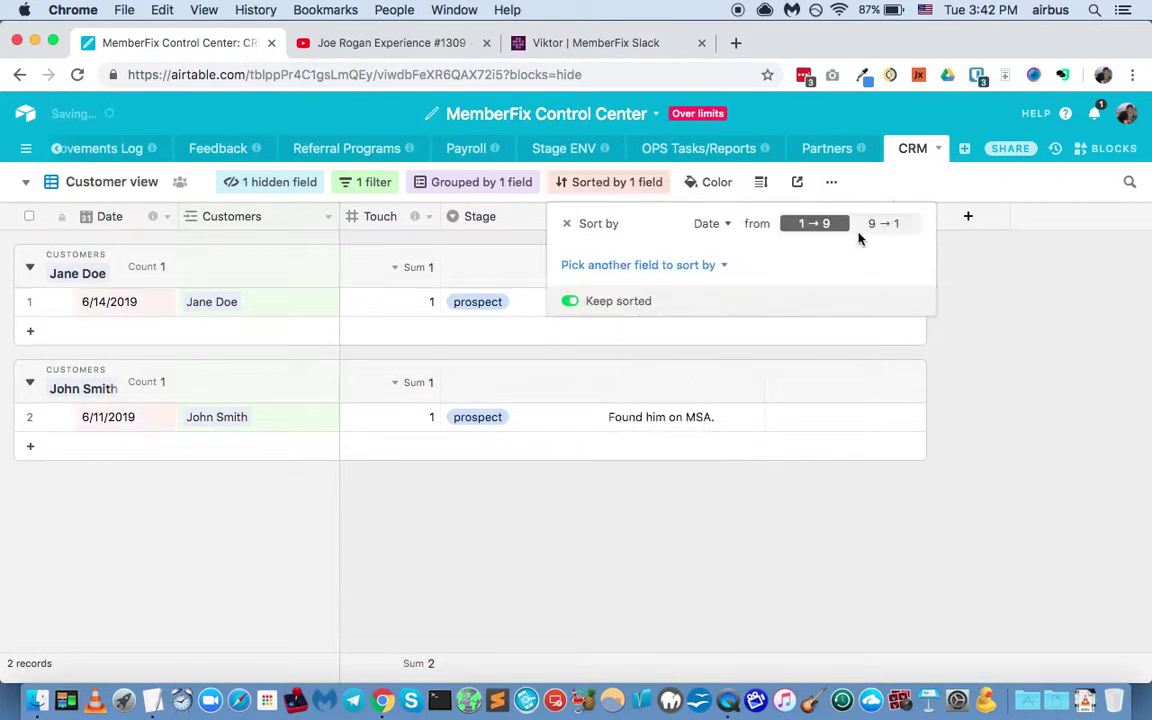
click(969, 309)
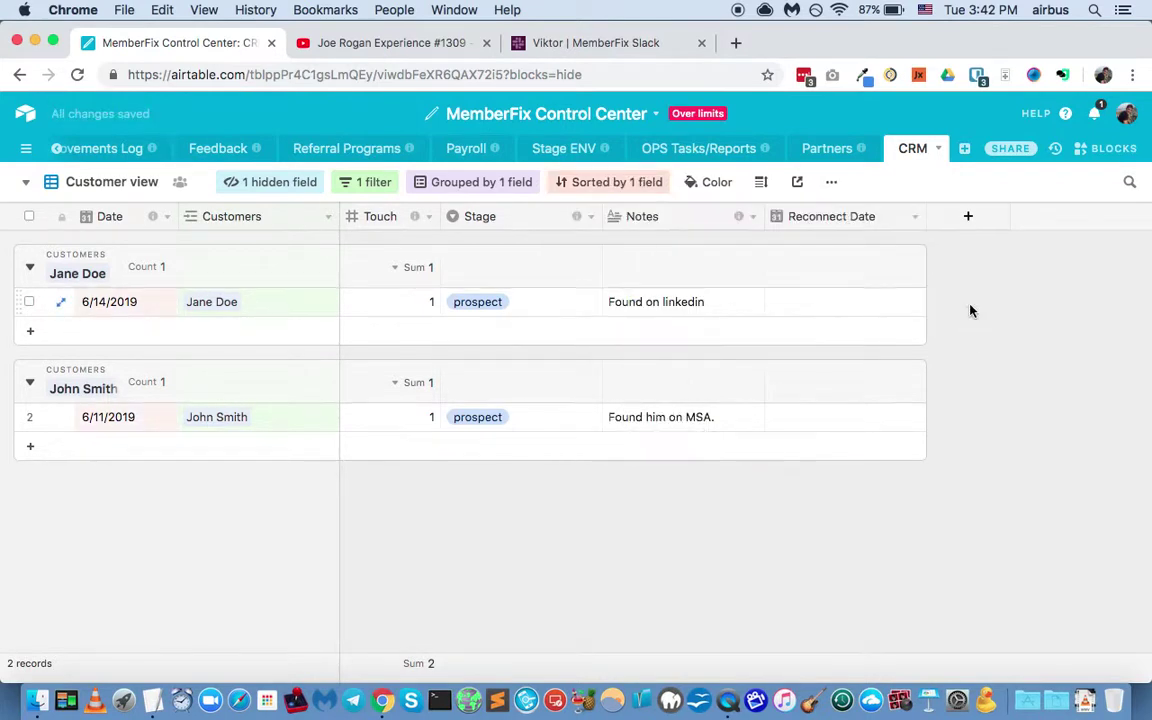
click(103, 190)
click(116, 260)
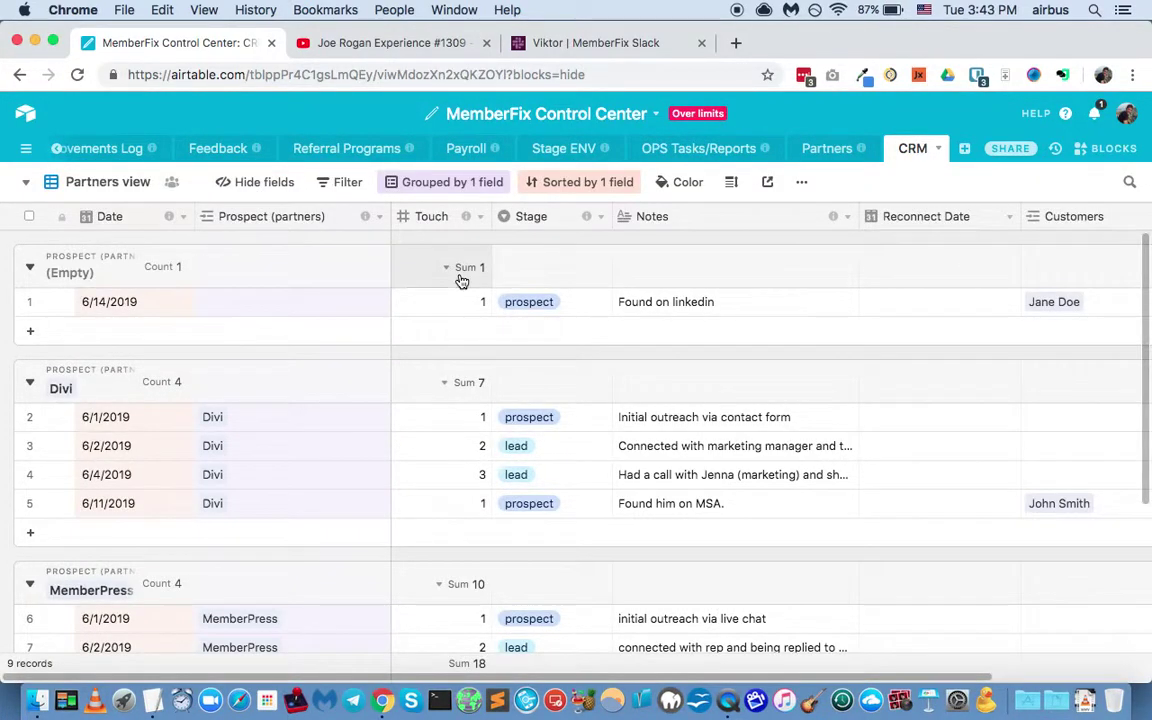
Step: Filter the Partners view to records where Prospect (partners) is not empty
click(345, 184)
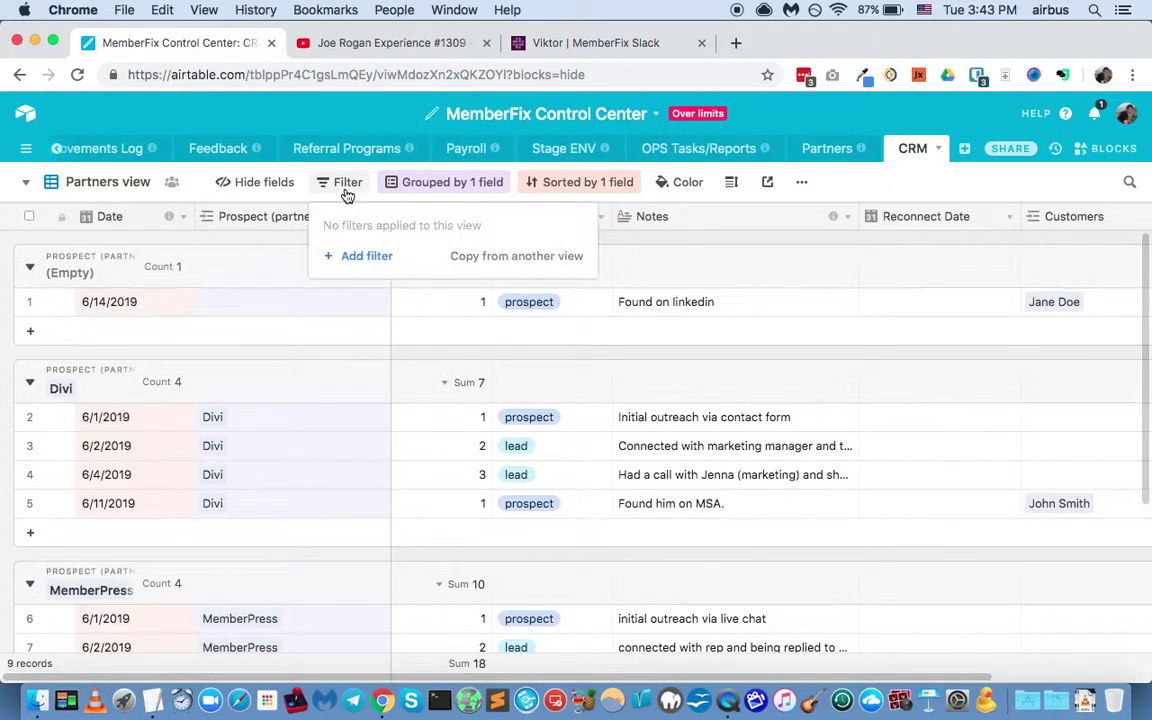
click(365, 257)
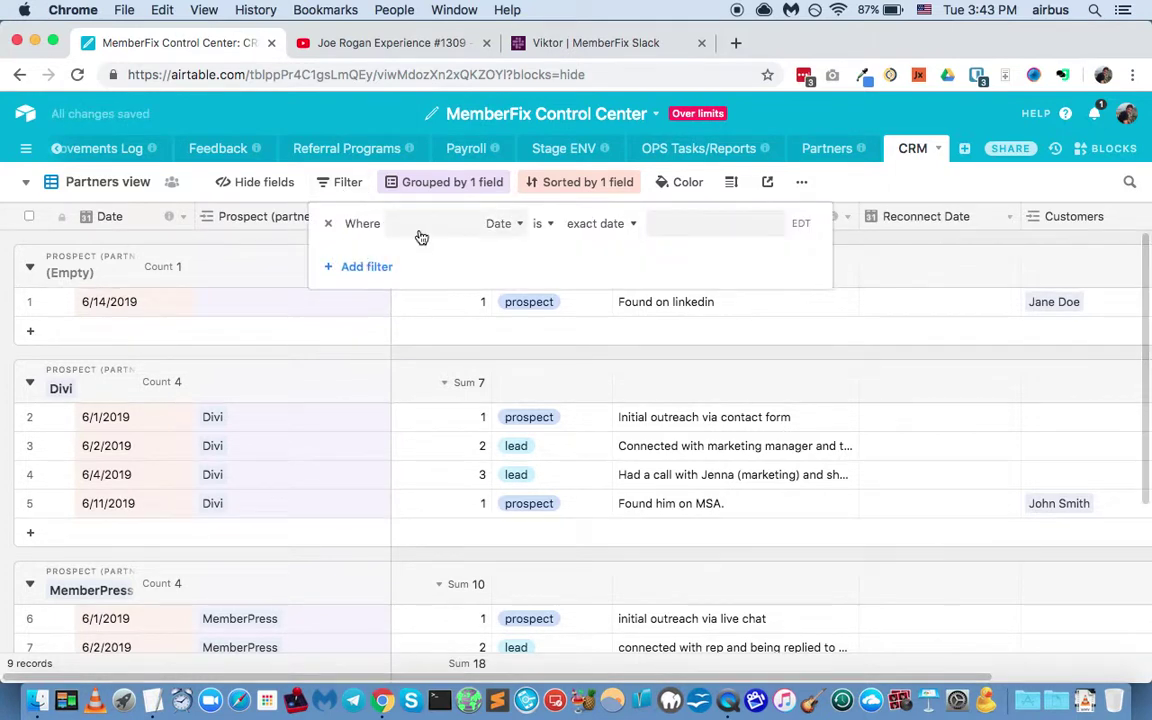
click(369, 267)
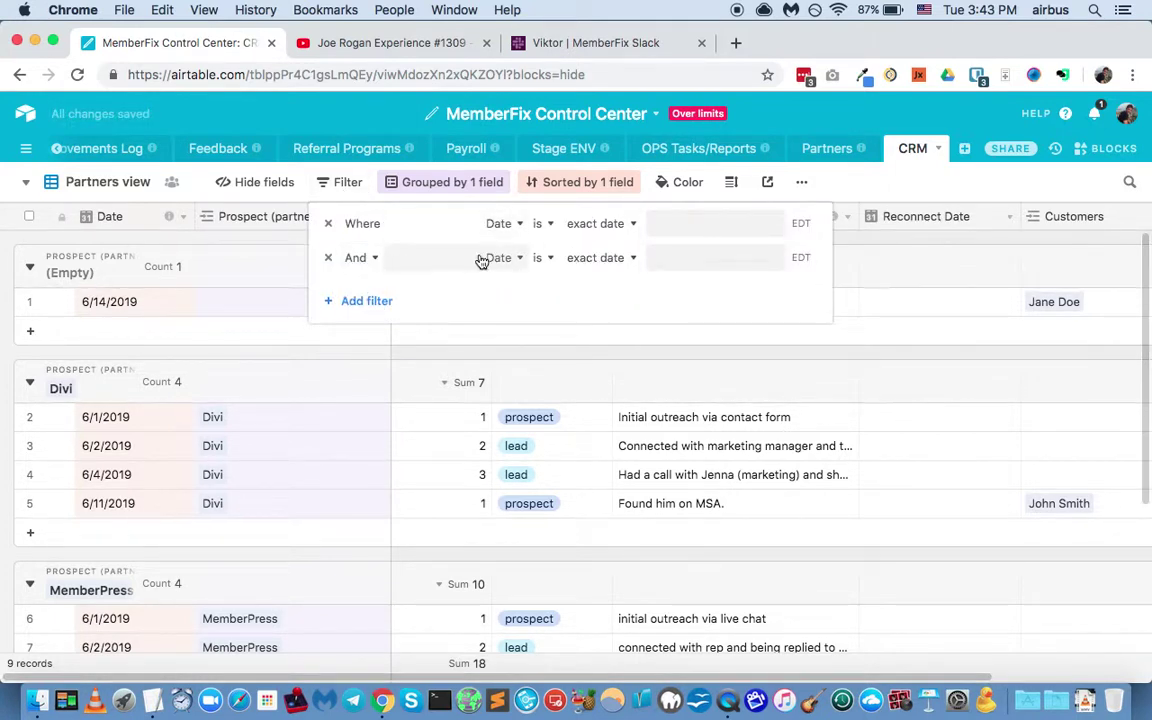
click(480, 259)
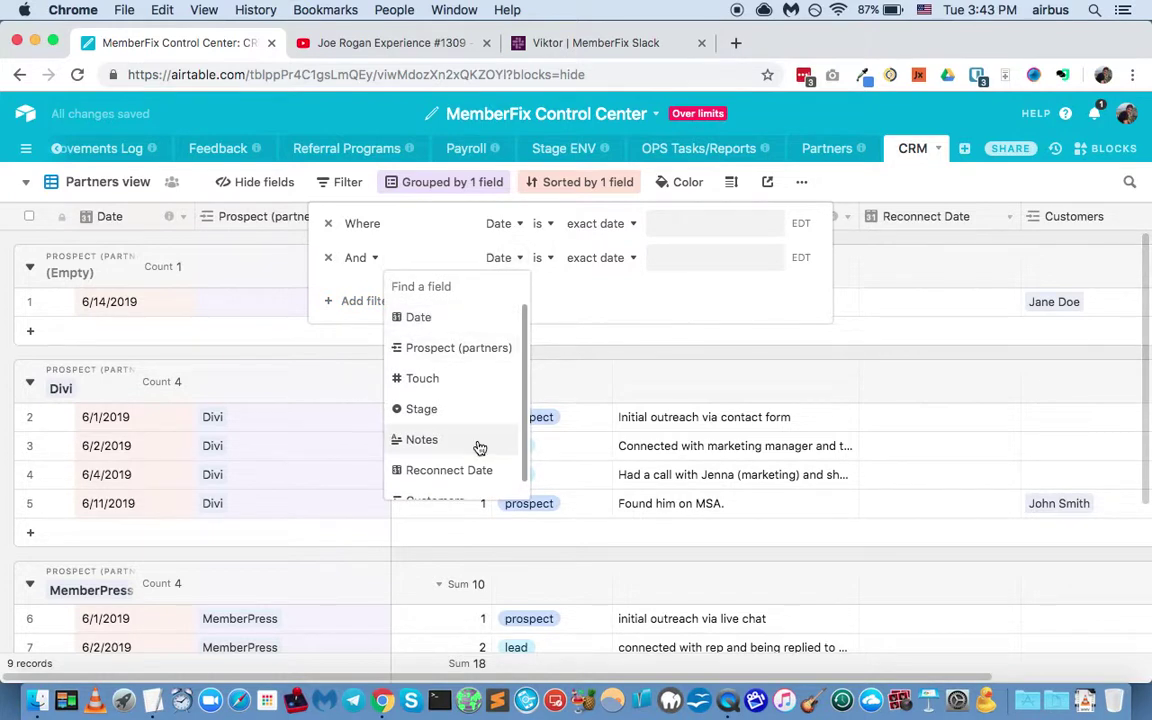
click(474, 350)
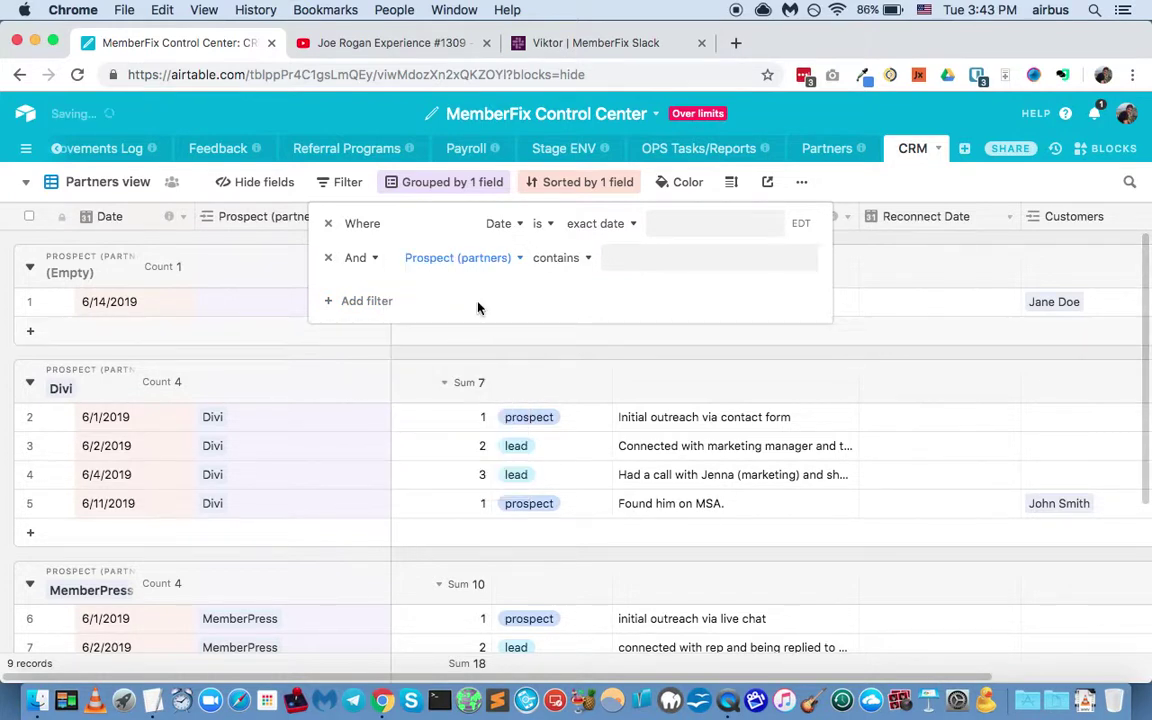
click(558, 258)
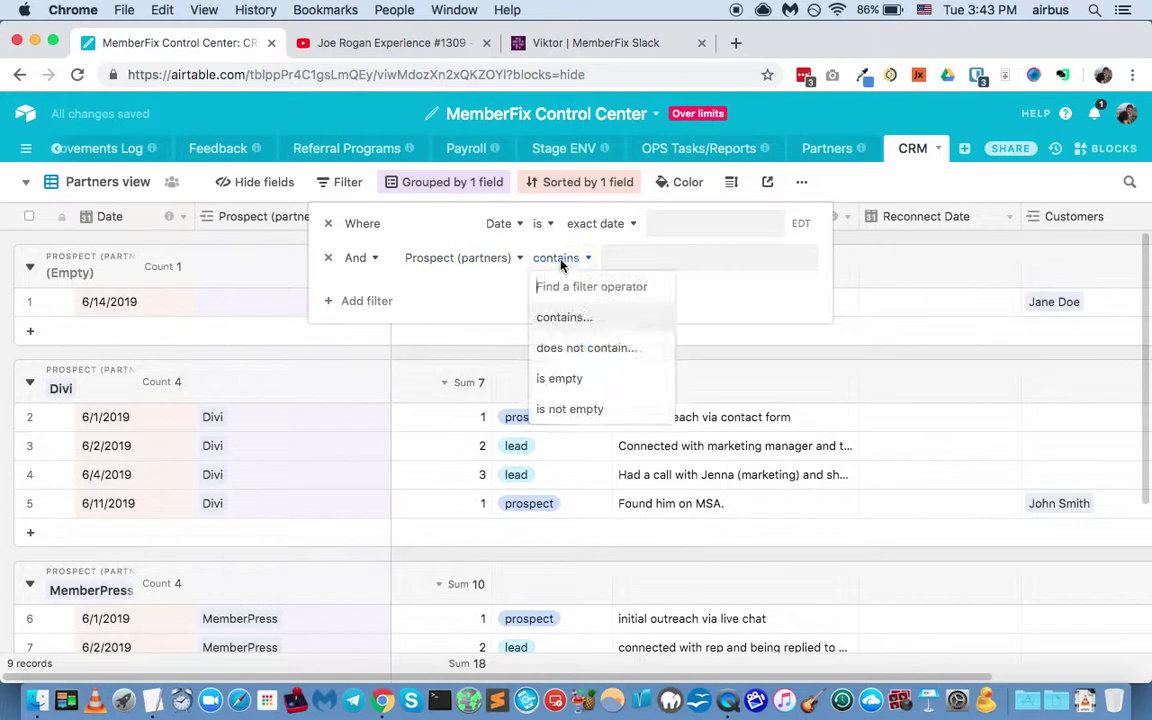
click(588, 410)
click(813, 138)
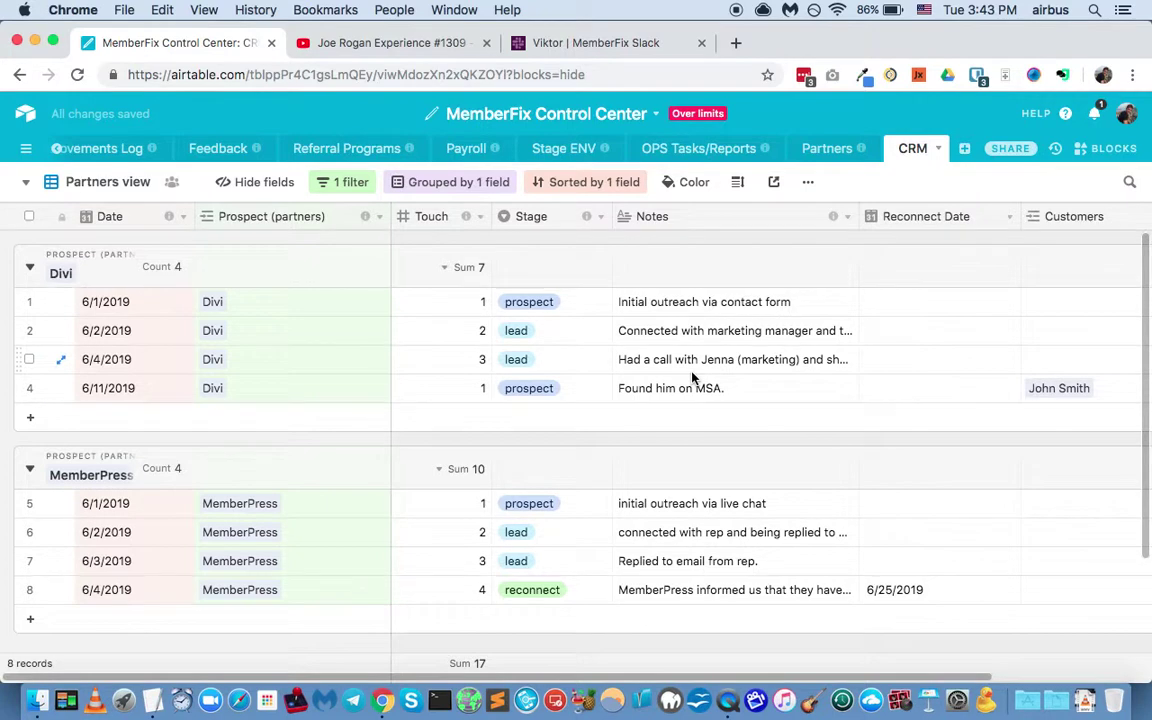
Step: Widen the Partners view's Date column slightly, leaving the view unchanged
scroll(409, 419, down, 2)
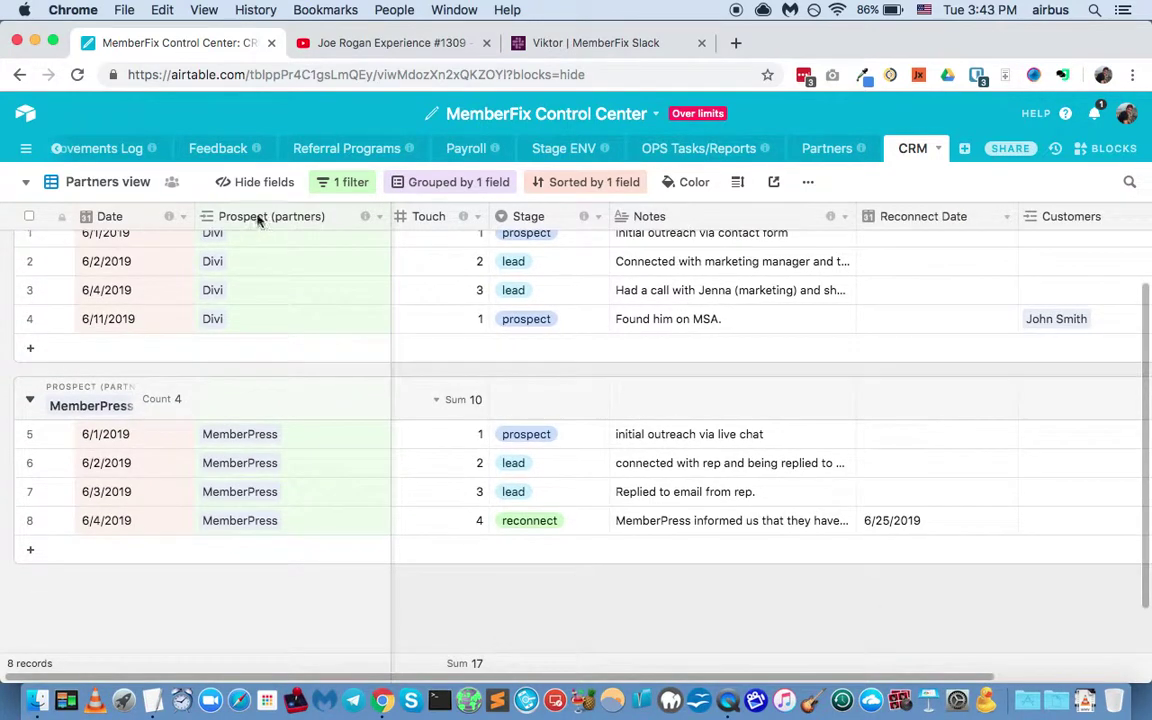
scroll(260, 300, up, 2)
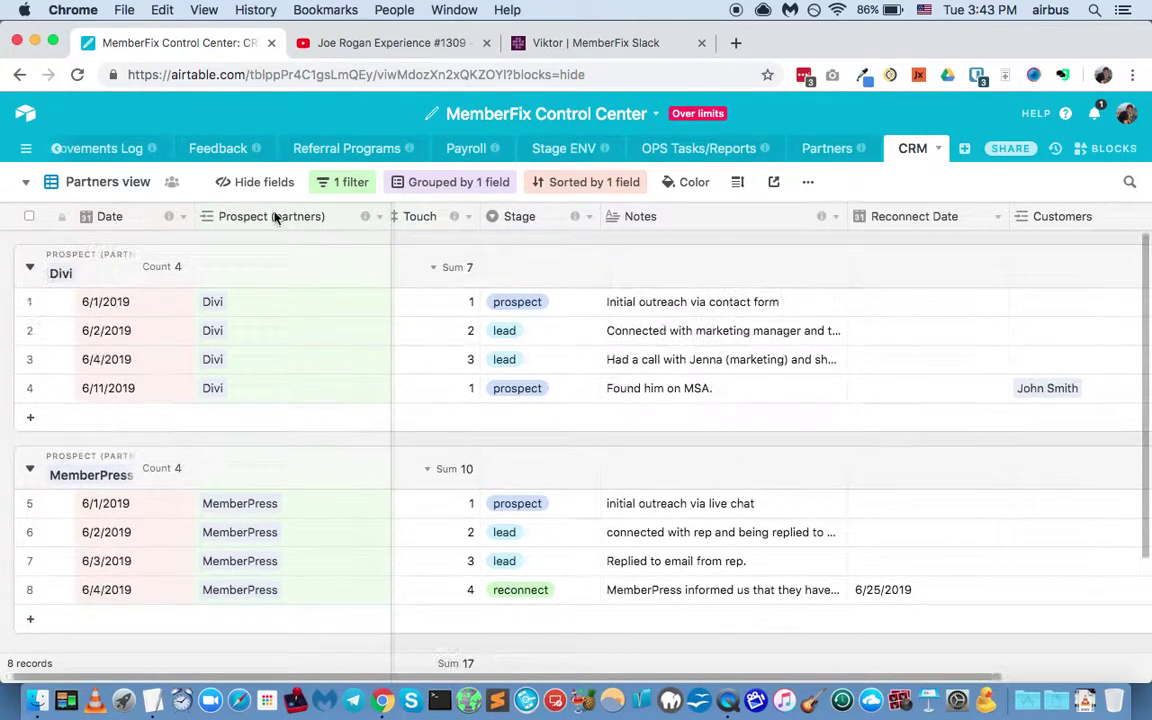
scroll(505, 340, down, 1)
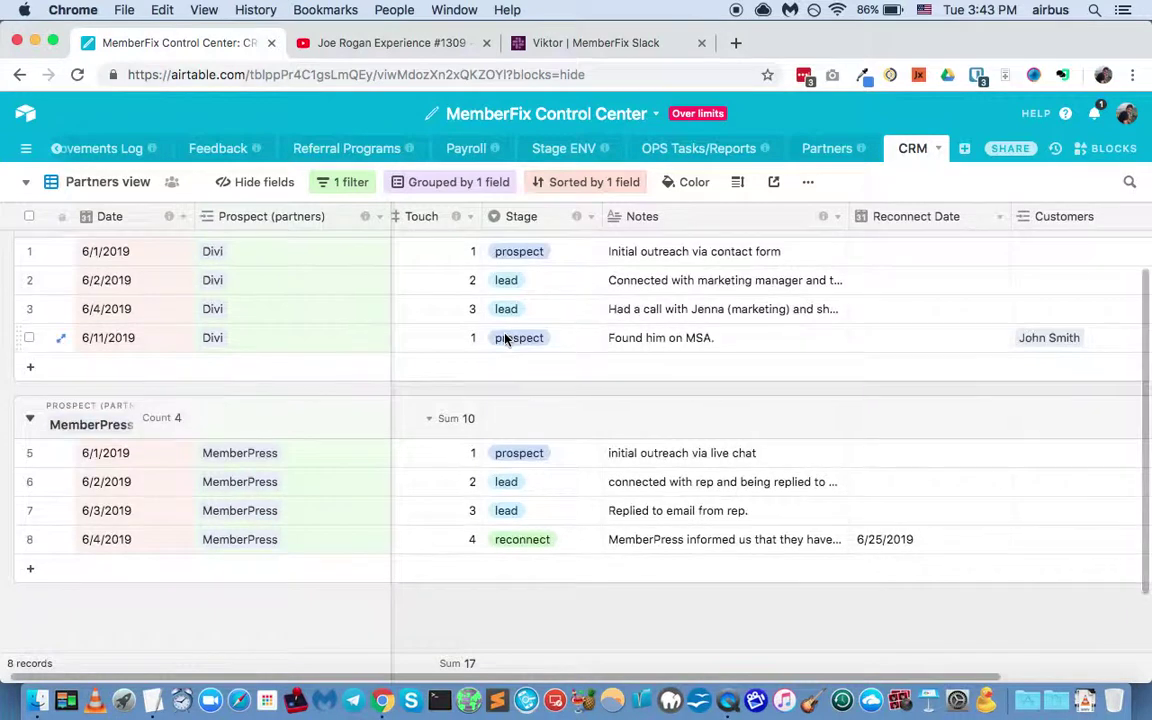
scroll(506, 340, down, 1)
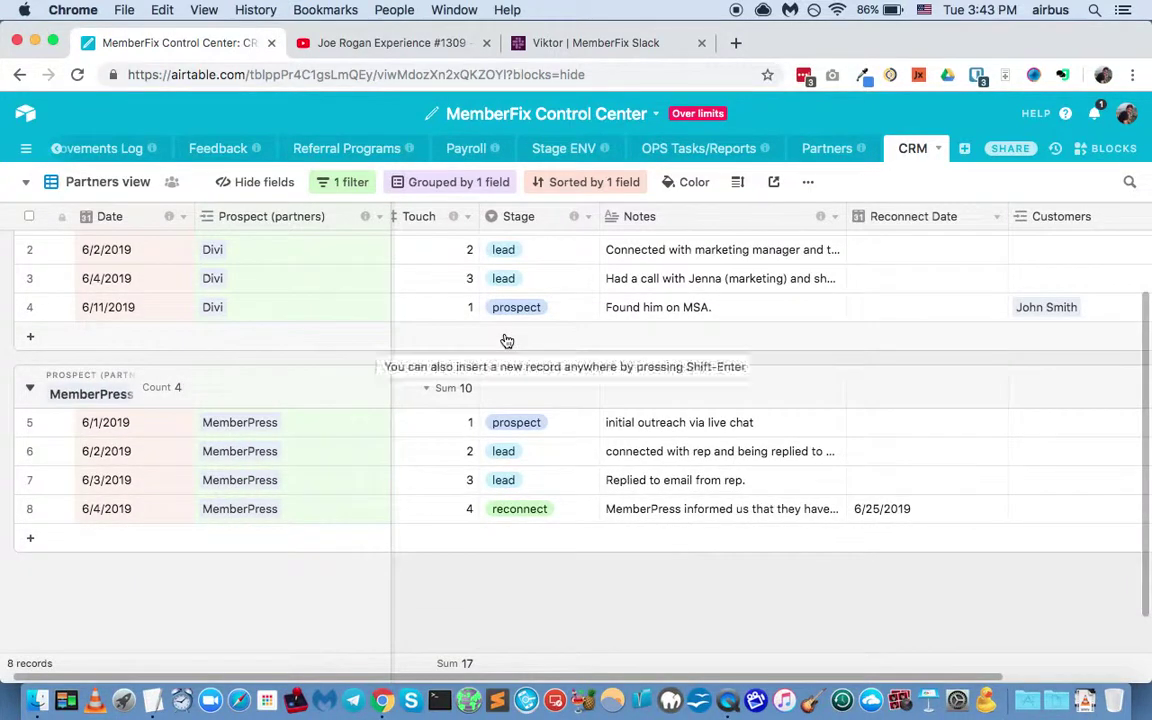
scroll(196, 605, up, 3)
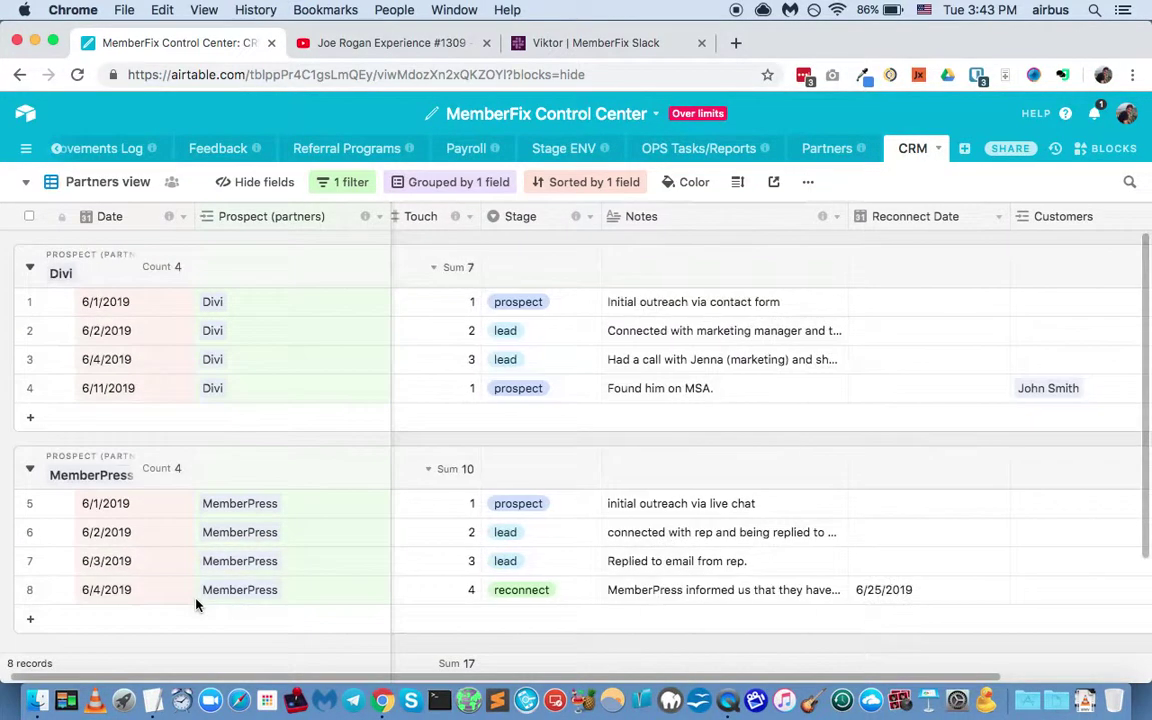
drag(193, 216, 222, 218)
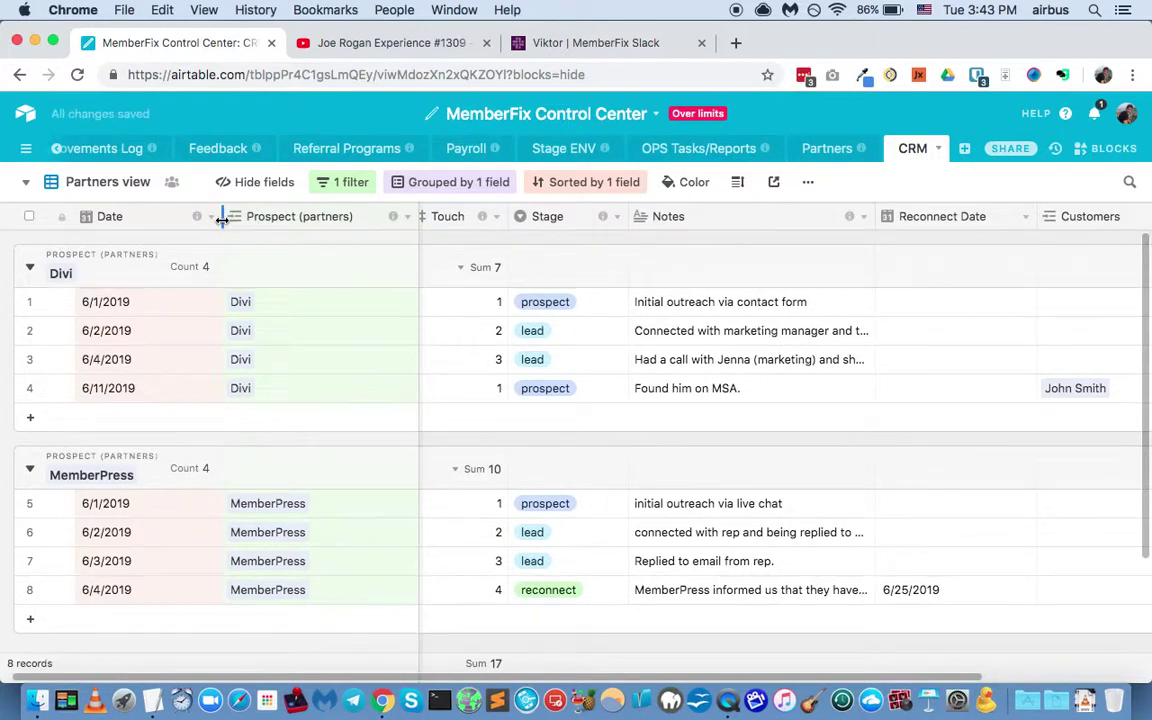
click(115, 186)
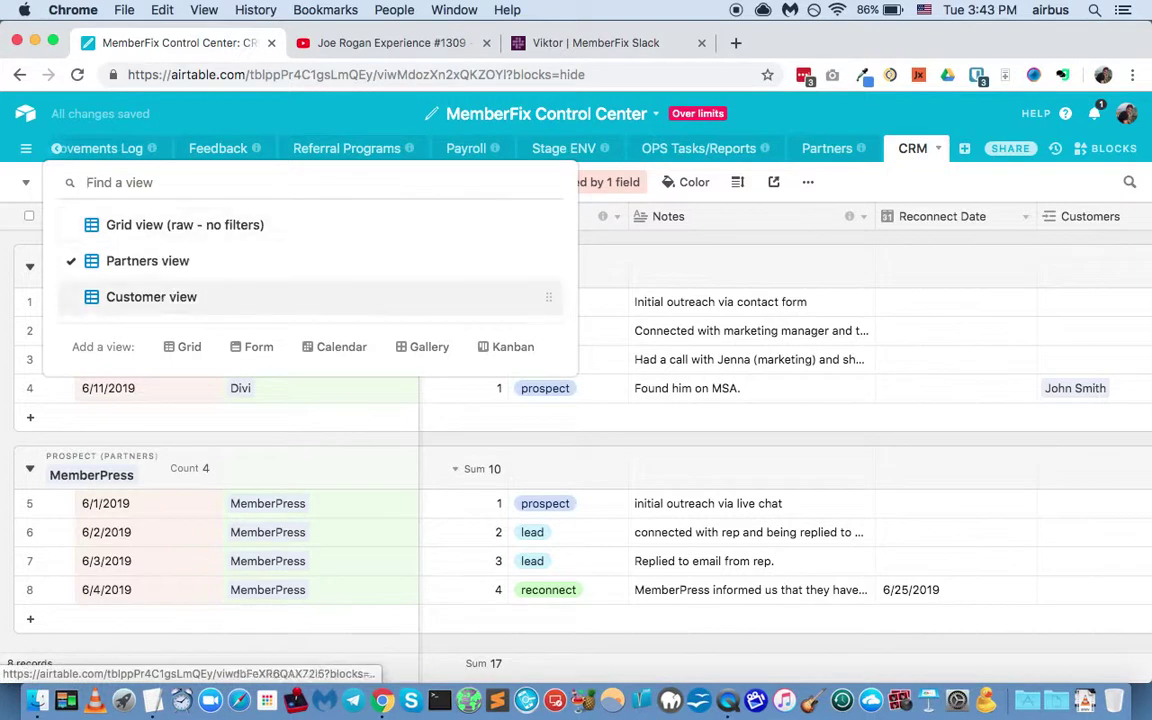
click(850, 114)
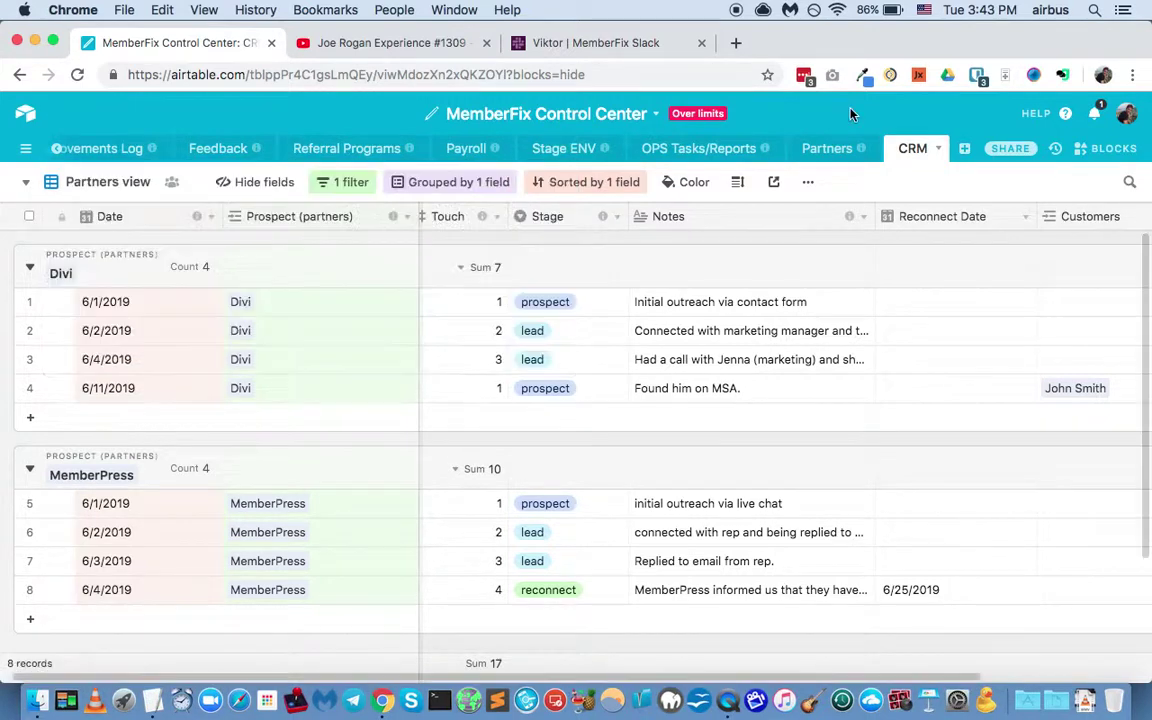